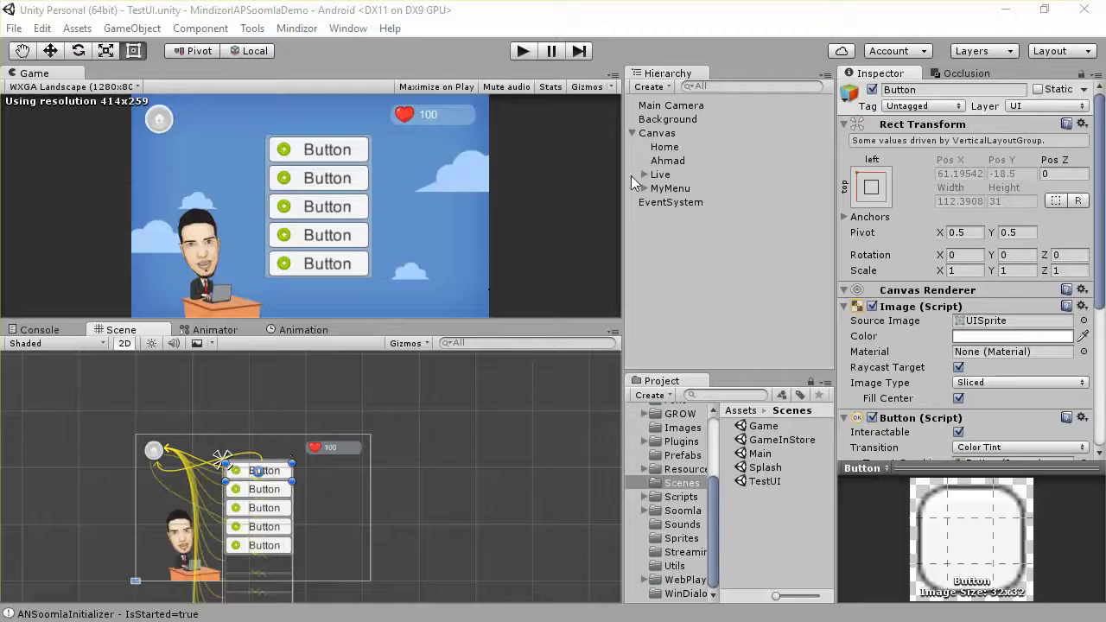
Duplicate the Home button inside the Canvas and rename the copy Close.
{"action": "left_click", "coordinate": [658, 133]}
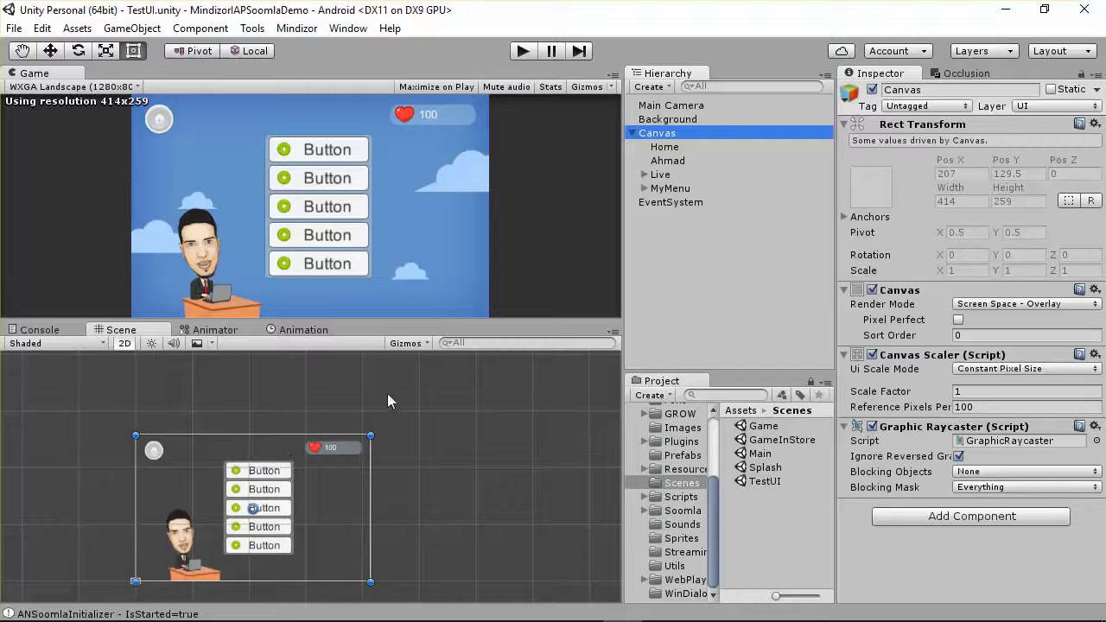
{"action": "left_click", "coordinate": [670, 149]}
{"action": "left_click", "coordinate": [681, 165]}
{"action": "right_click", "coordinate": [672, 149]}
{"action": "left_click", "coordinate": [721, 222]}
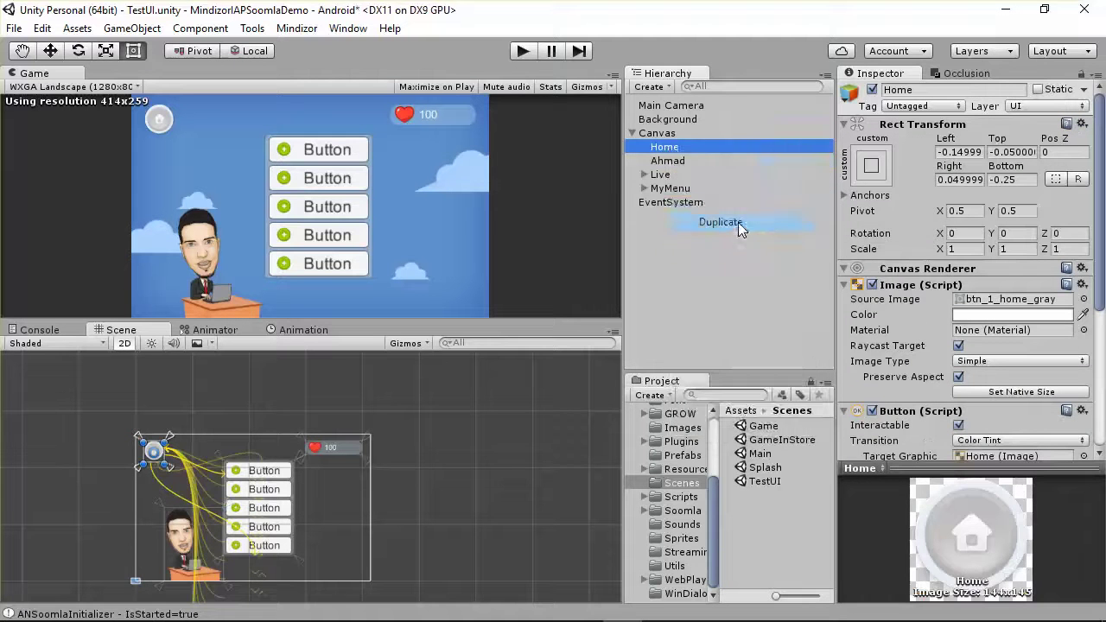
{"action": "left_click", "coordinate": [683, 208]}
{"action": "left_click", "coordinate": [942, 90]}
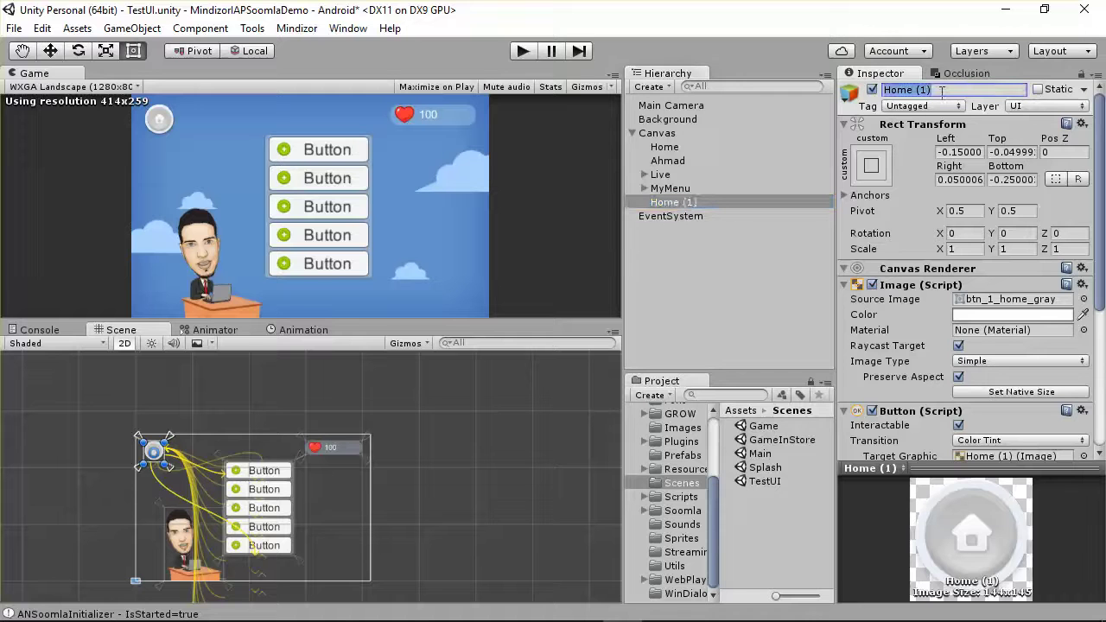
{"action": "type", "text": "Close"}
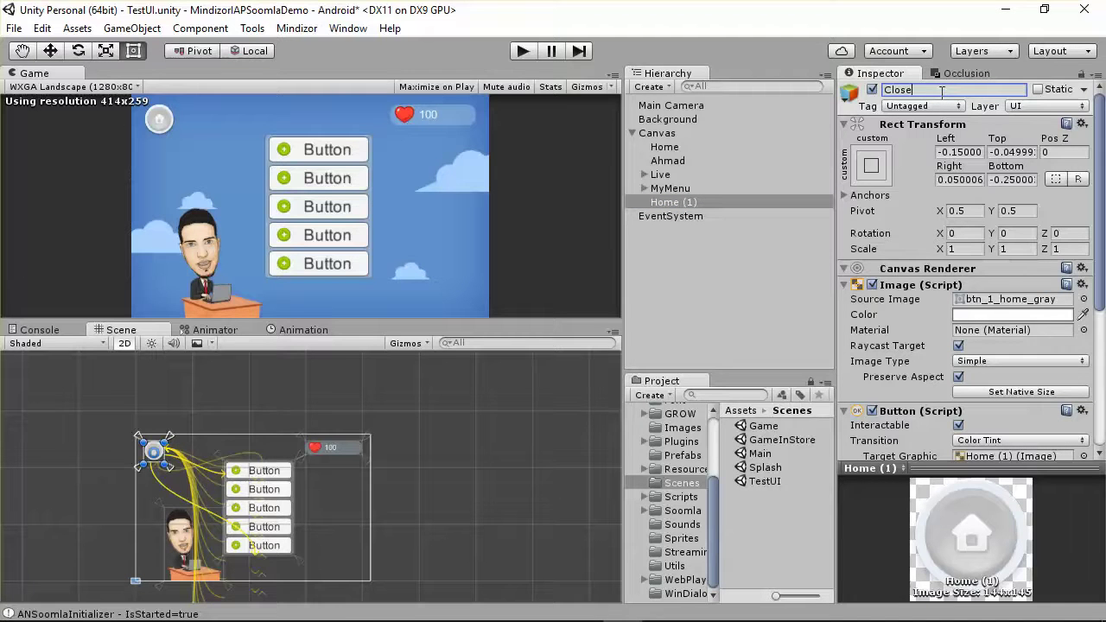
Duplicate the Close button and rename the copy MenuButton.
{"action": "right_click", "coordinate": [683, 202]}
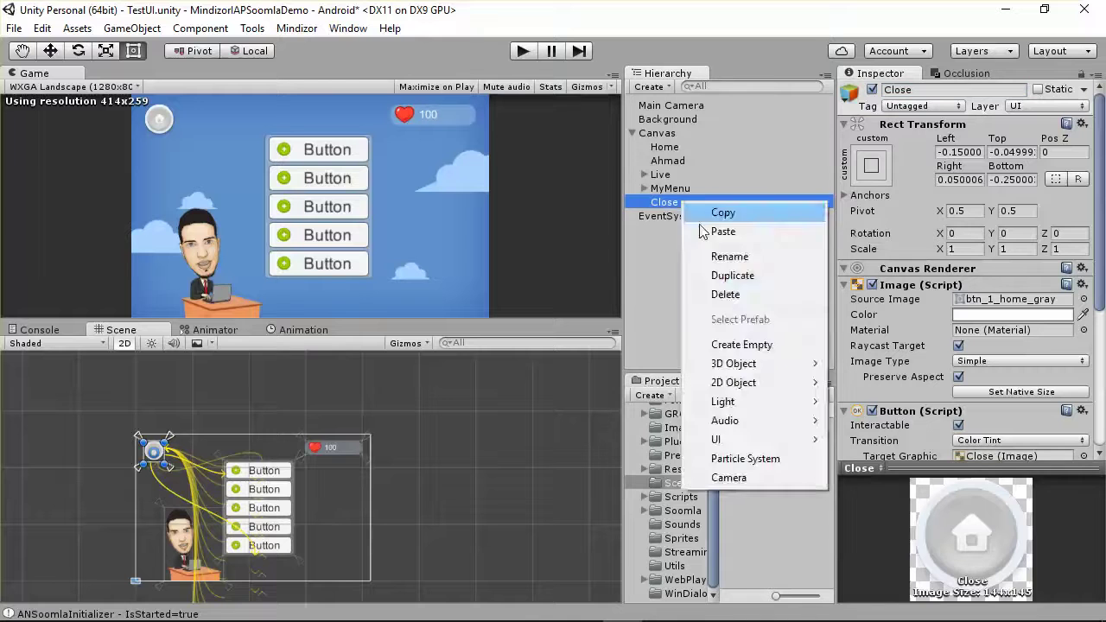
{"action": "left_click", "coordinate": [759, 285]}
{"action": "left_click", "coordinate": [937, 90]}
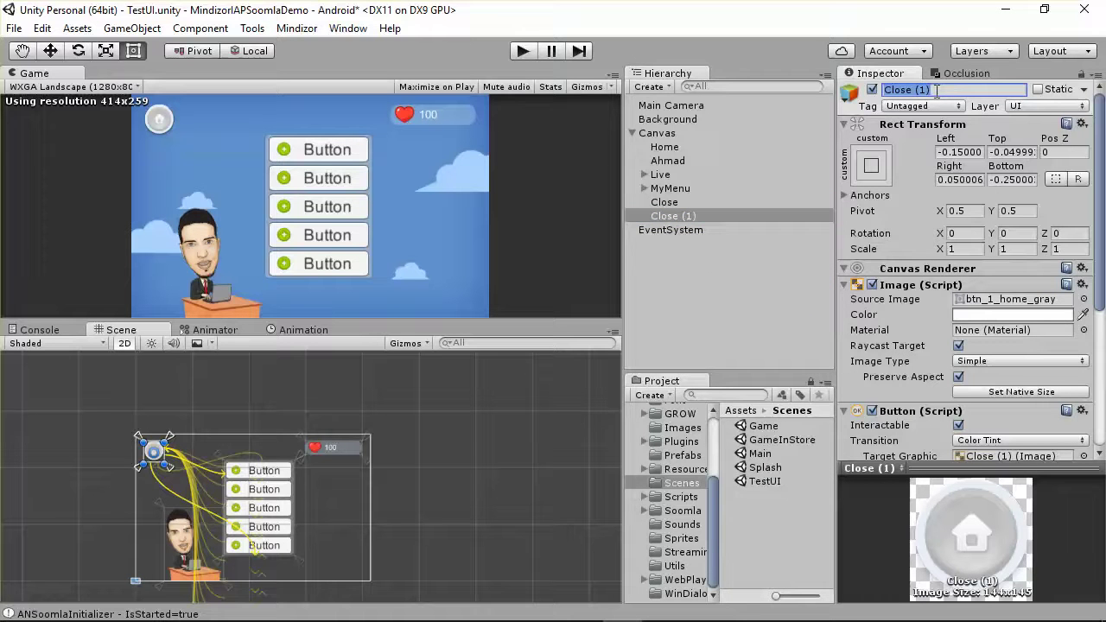
{"action": "type", "text": "S"}
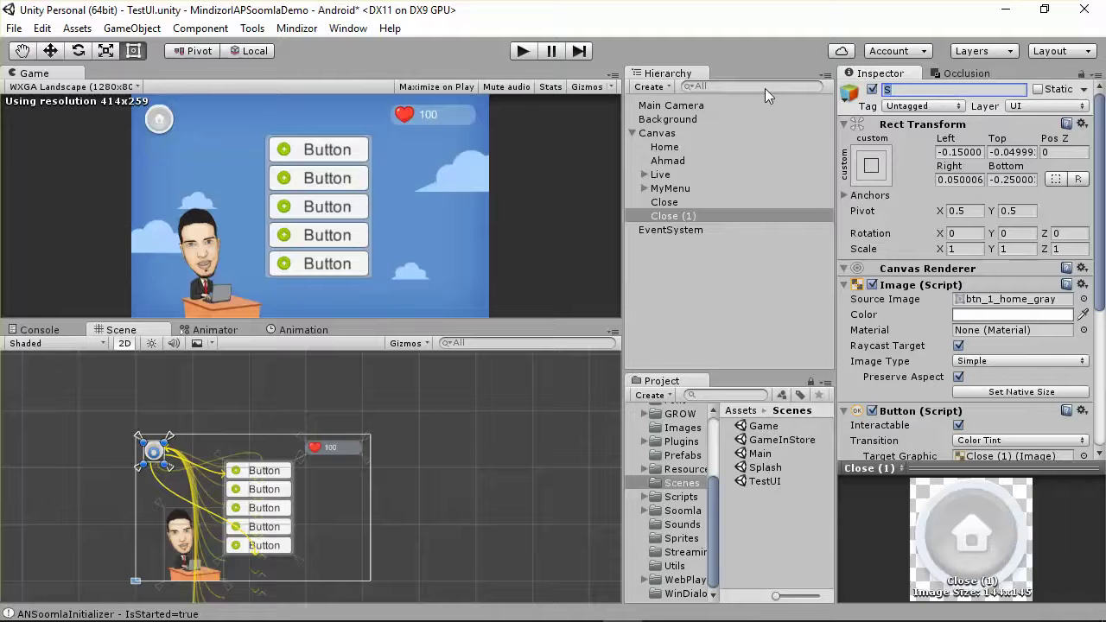
{"action": "type", "text": "enu"}
{"action": "key", "text": "ctrl+a"}
{"action": "left_click", "coordinate": [949, 91]}
{"action": "type", "text": "Button"}
{"action": "key", "text": "Return"}
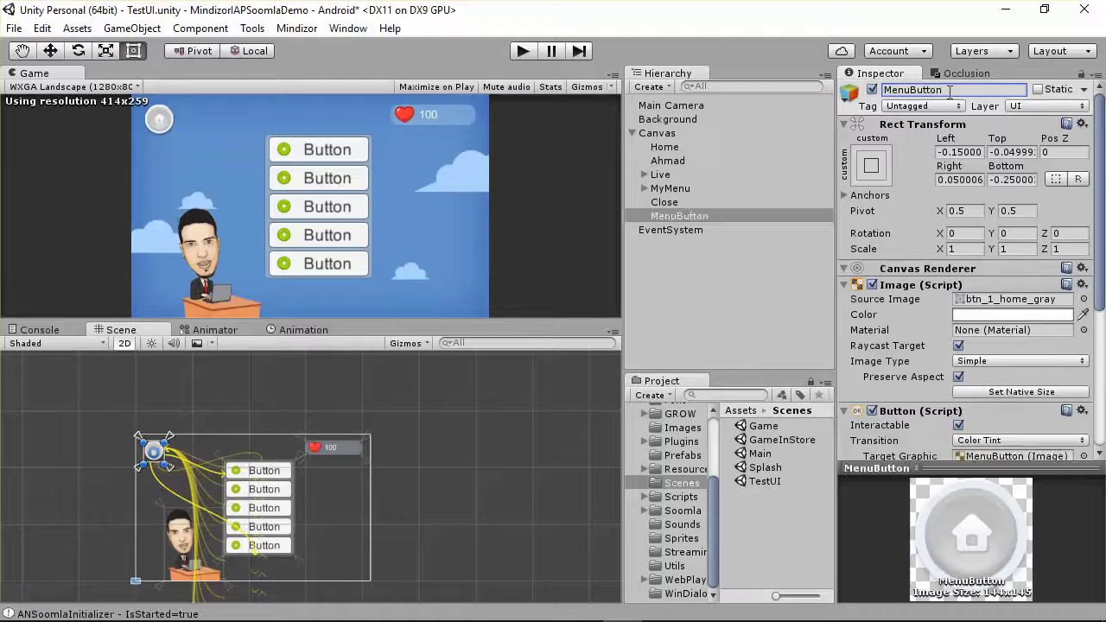
Move MenuButton to the canvas's lower-right corner, at offsets of about Left 348 and Top 202.
{"action": "double_click", "coordinate": [680, 216]}
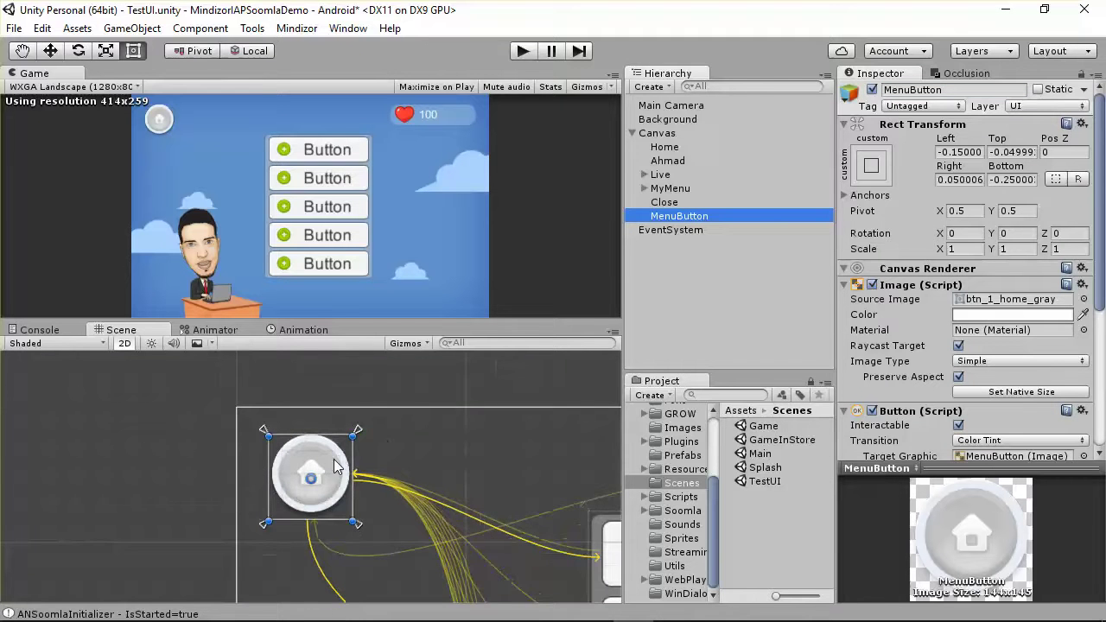
{"action": "left_click_drag", "start_coordinate": [340, 465], "coordinate": [1063, 299]}
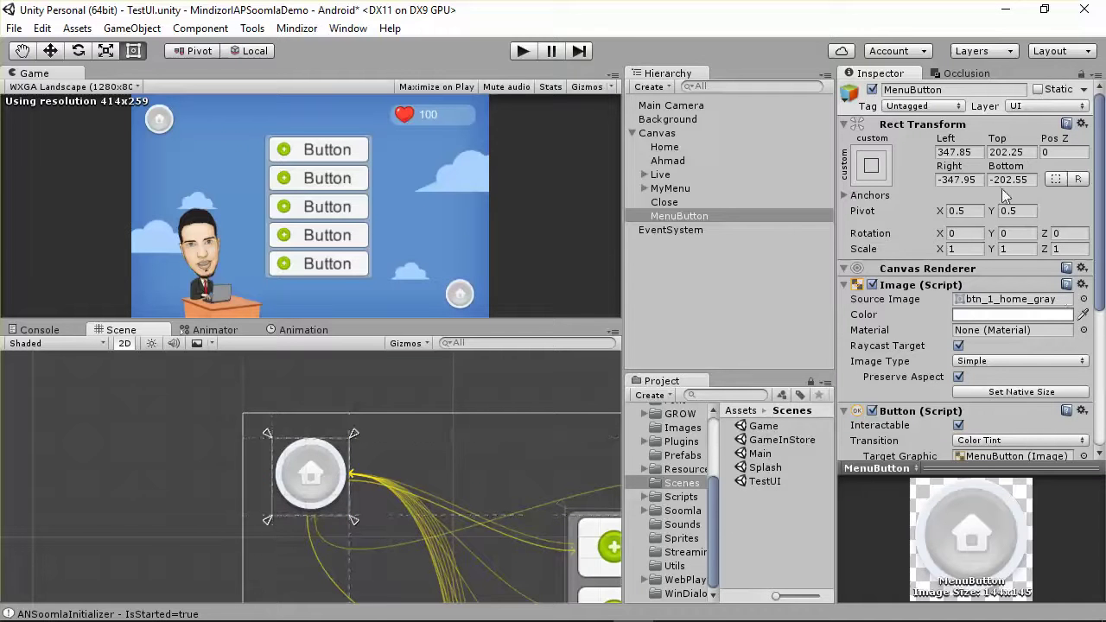
Apply the bottom-right anchor preset to MenuButton, and spread its anchors to match the button's own corners.
{"action": "double_click", "coordinate": [679, 216]}
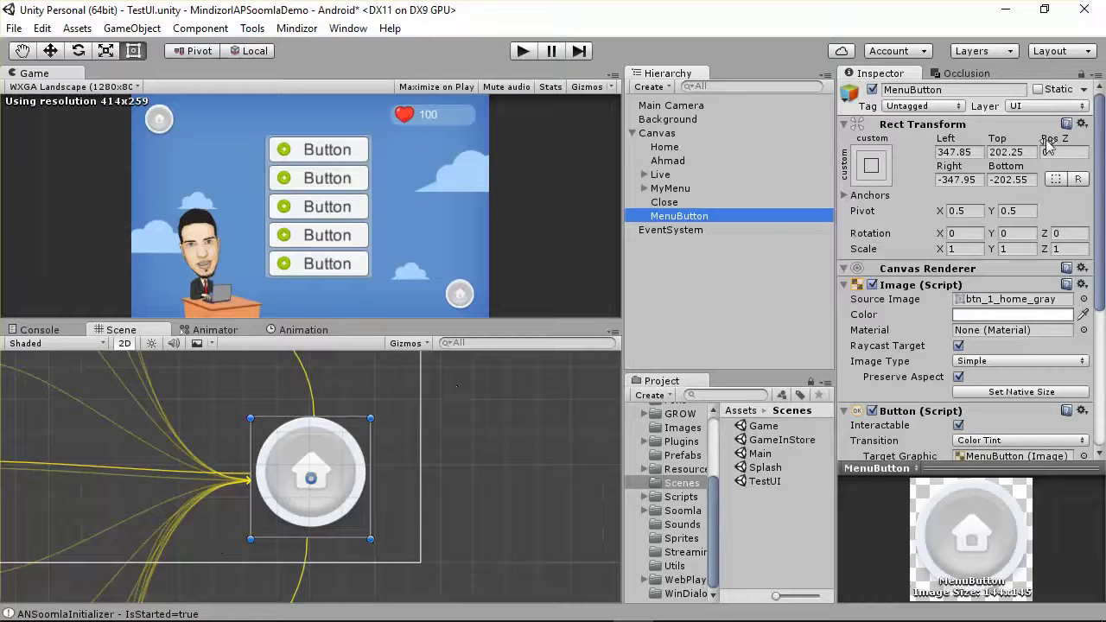
{"action": "left_click", "coordinate": [859, 173]}
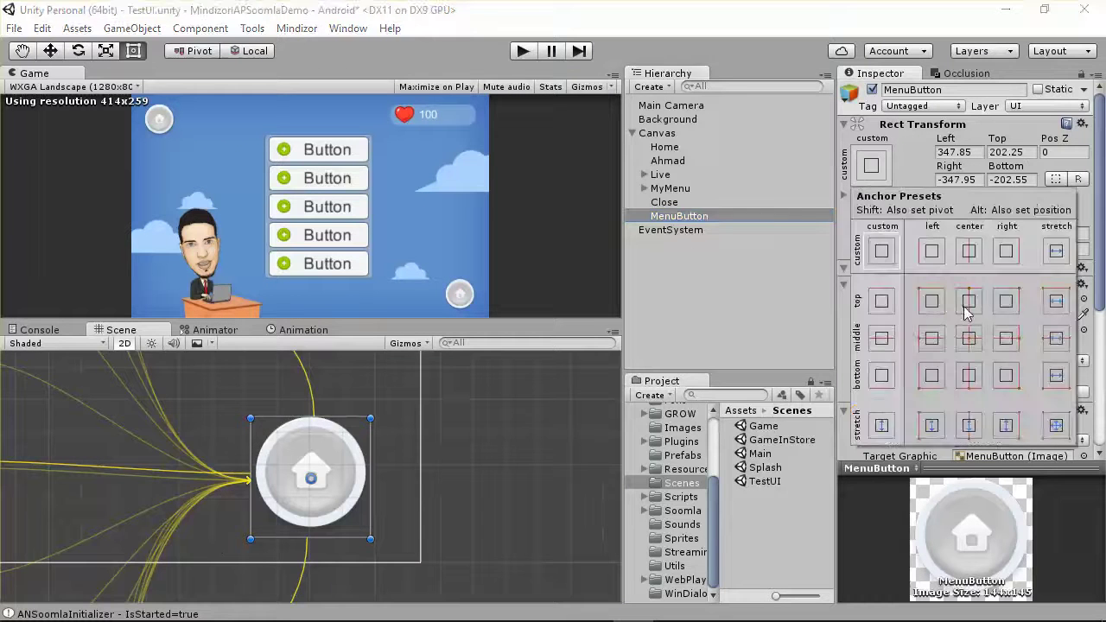
{"action": "left_click", "coordinate": [1009, 377]}
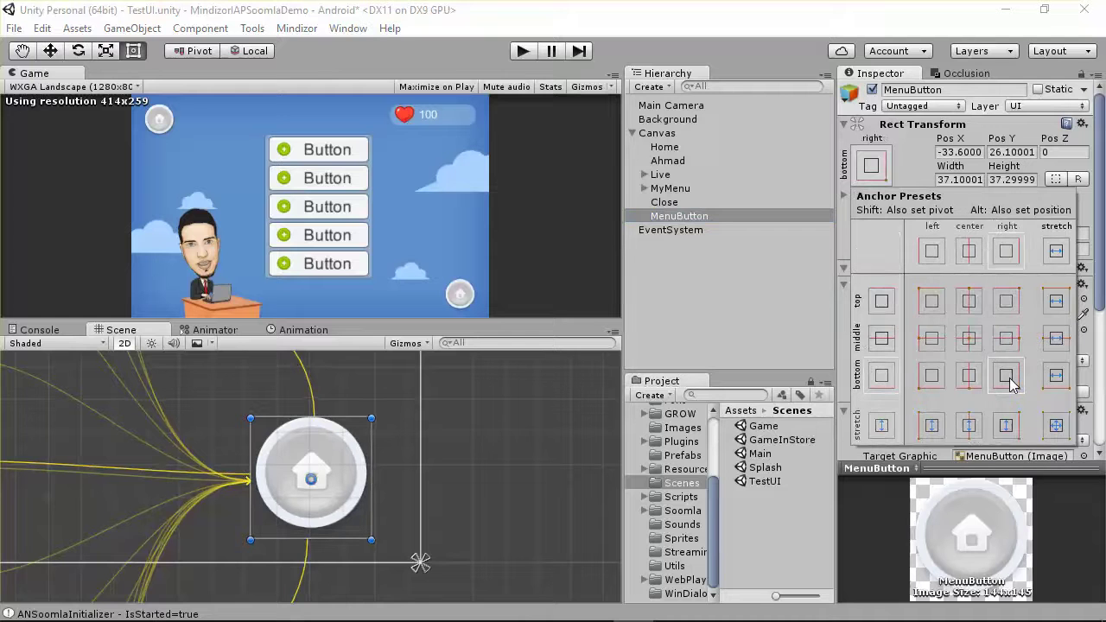
{"action": "left_click", "coordinate": [420, 561]}
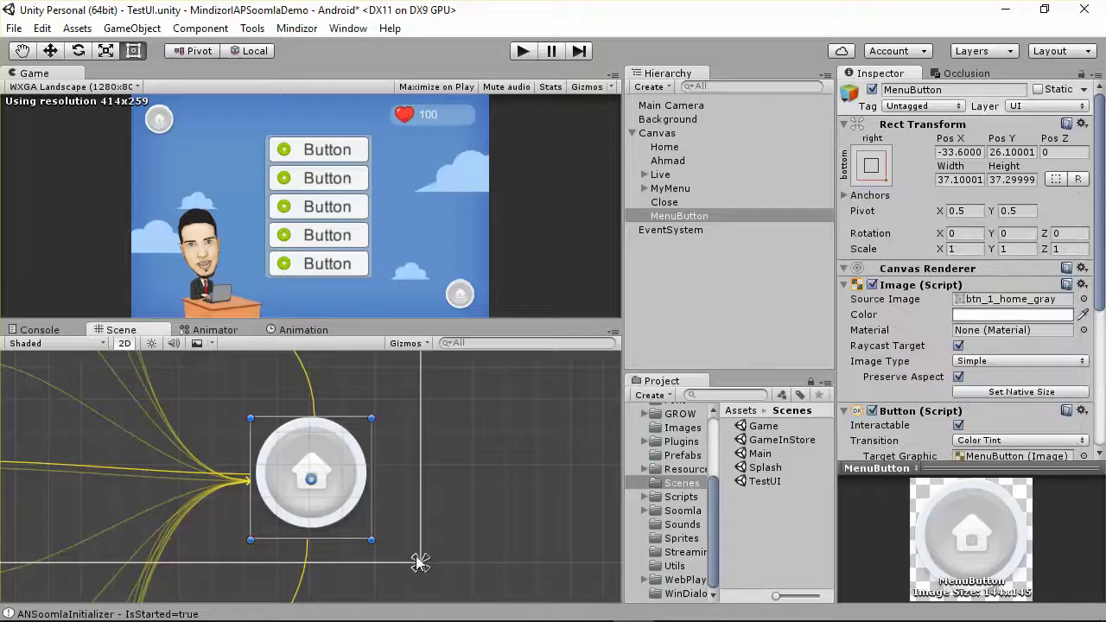
{"action": "left_click_drag", "start_coordinate": [420, 562], "coordinate": [248, 415]}
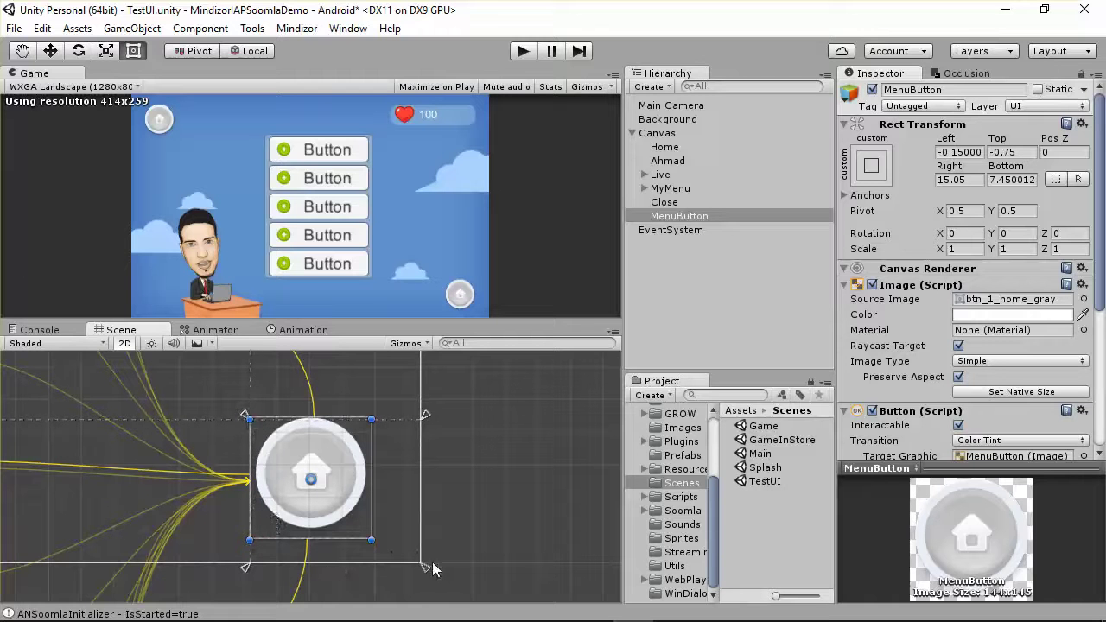
{"action": "left_click_drag", "start_coordinate": [424, 569], "coordinate": [377, 543]}
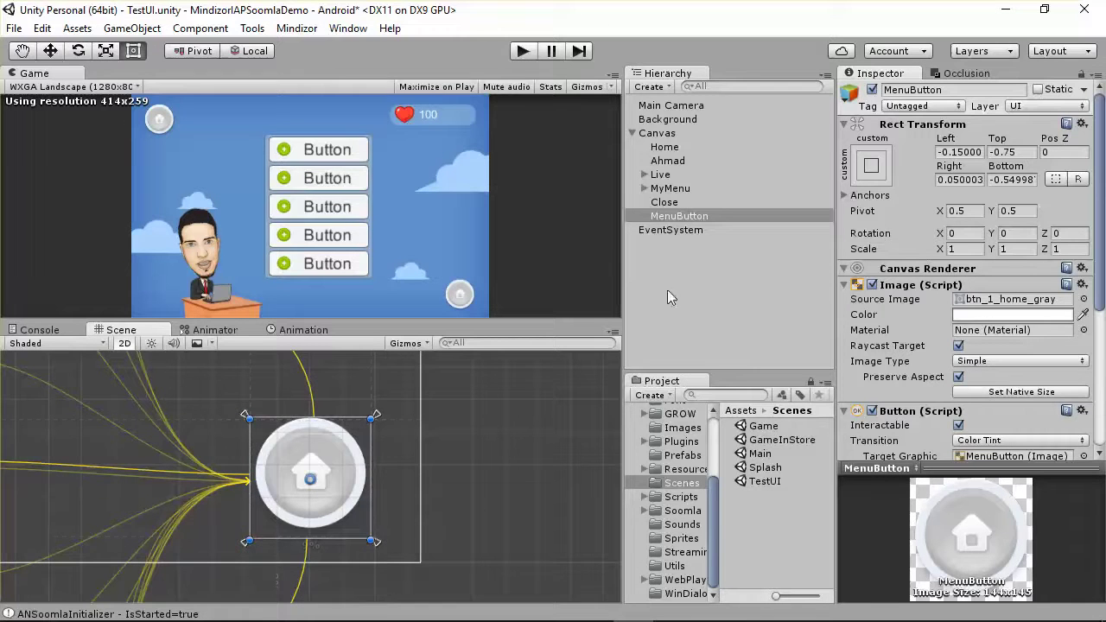
Try the Settings-Controll_0 sprite as MenuButton's source image.
{"action": "left_click", "coordinate": [1083, 299]}
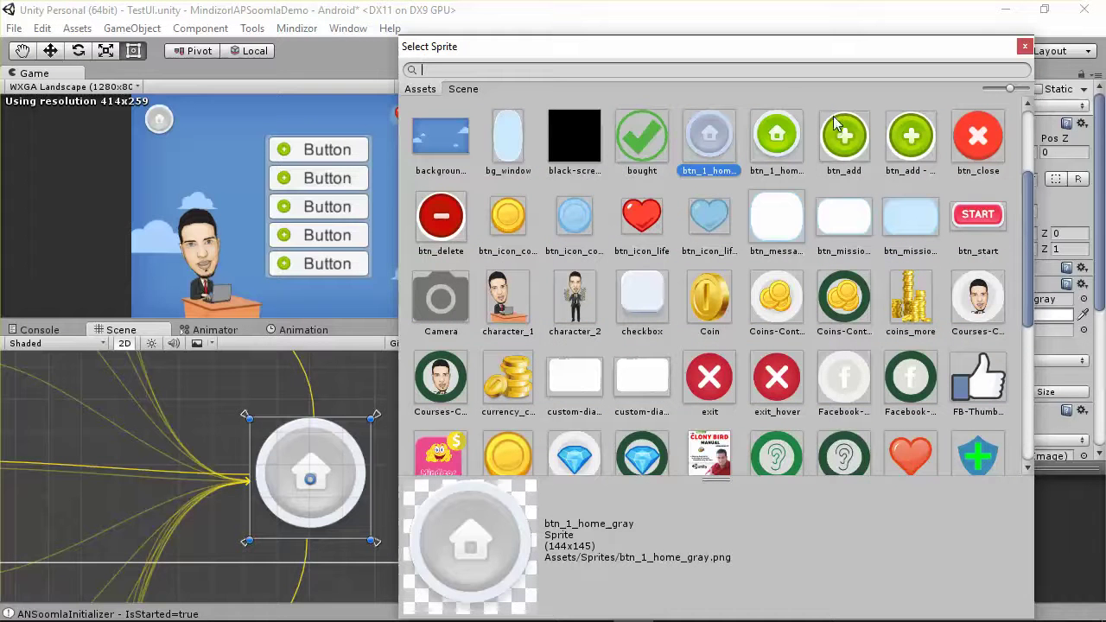
{"action": "scroll", "coordinate": [683, 194], "scroll_direction": "down", "scroll_amount": 5}
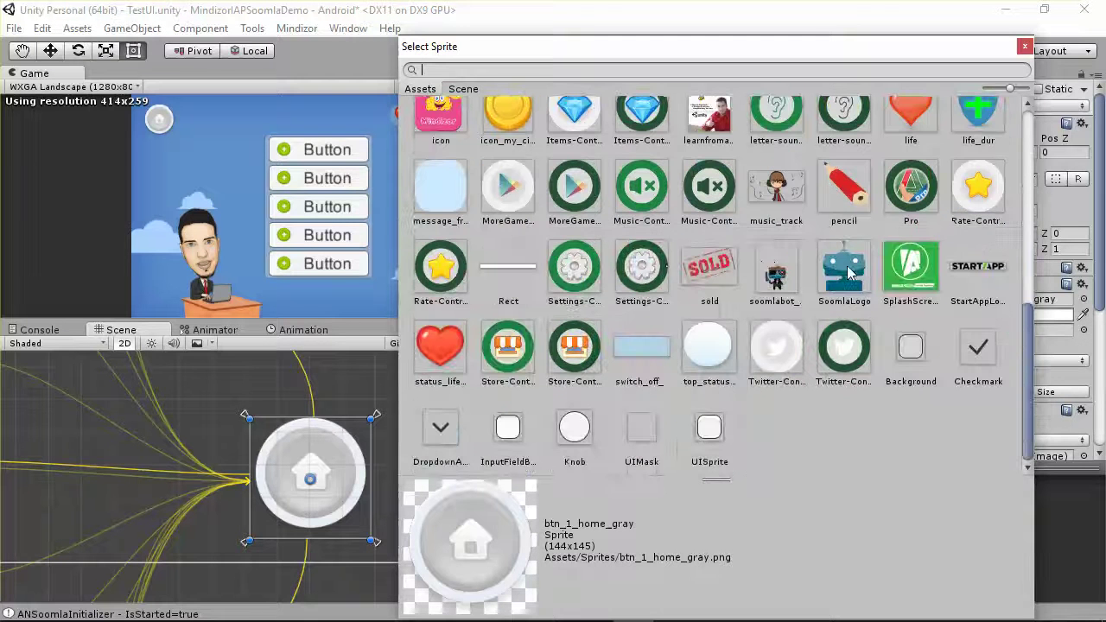
{"action": "left_click", "coordinate": [650, 270]}
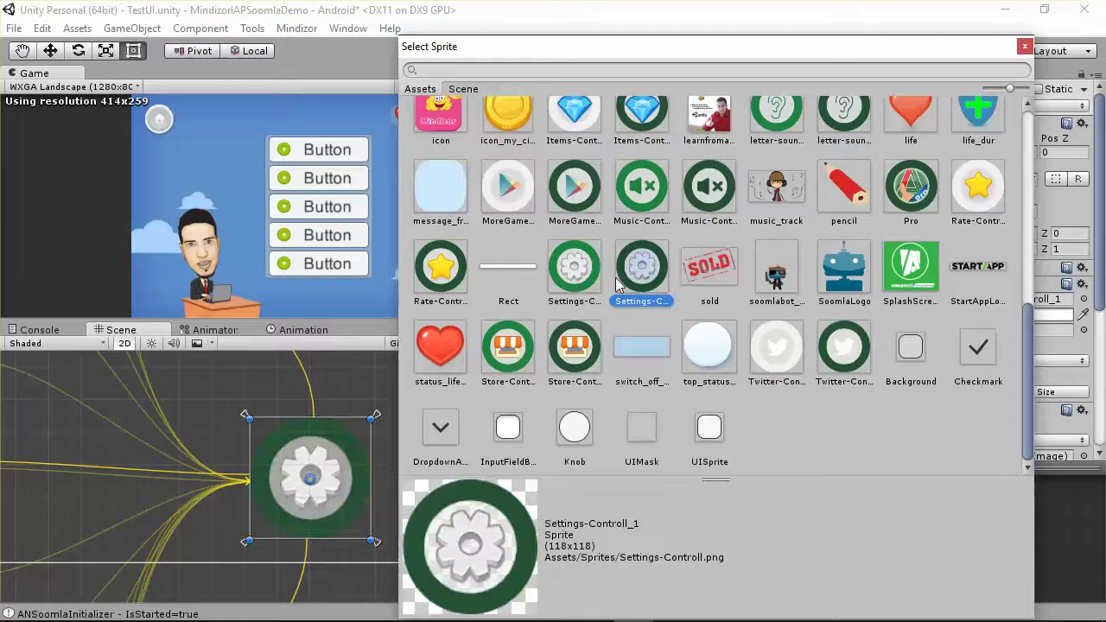
{"action": "left_click", "coordinate": [573, 272]}
{"action": "double_click", "coordinate": [576, 270]}
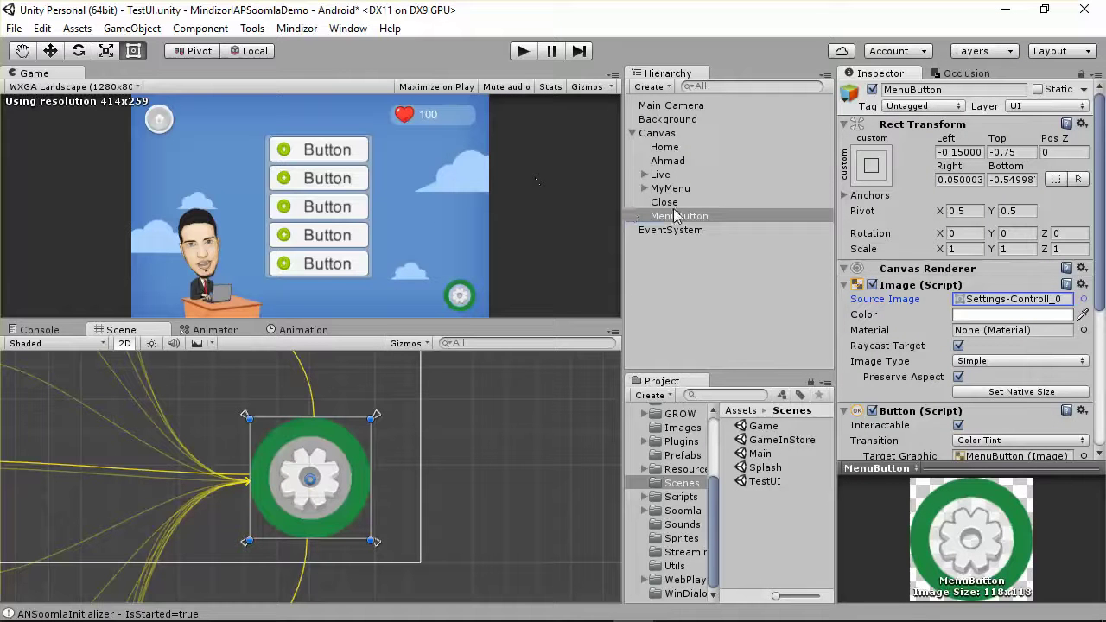
{"action": "left_click", "coordinate": [644, 216]}
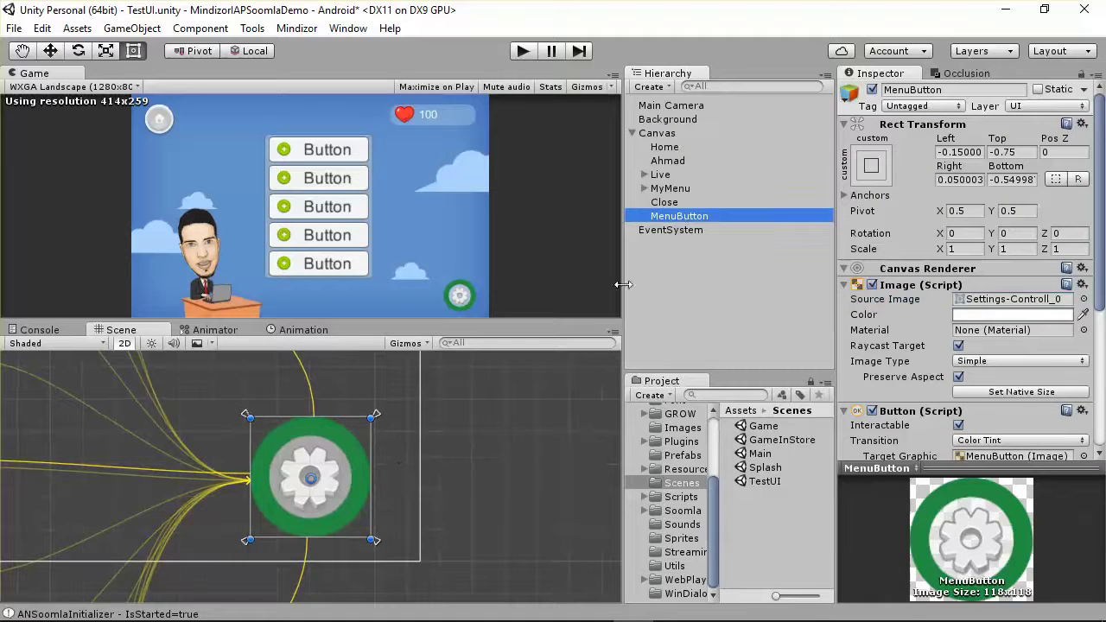
{"action": "left_click", "coordinate": [679, 218]}
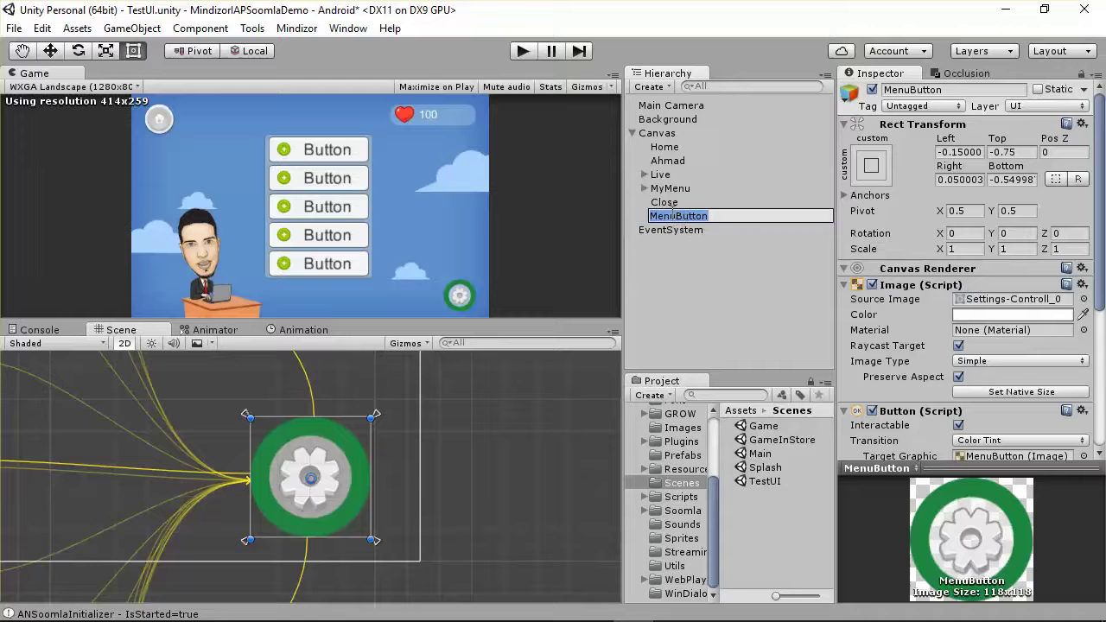
{"action": "left_click", "coordinate": [666, 230]}
{"action": "left_click", "coordinate": [674, 218]}
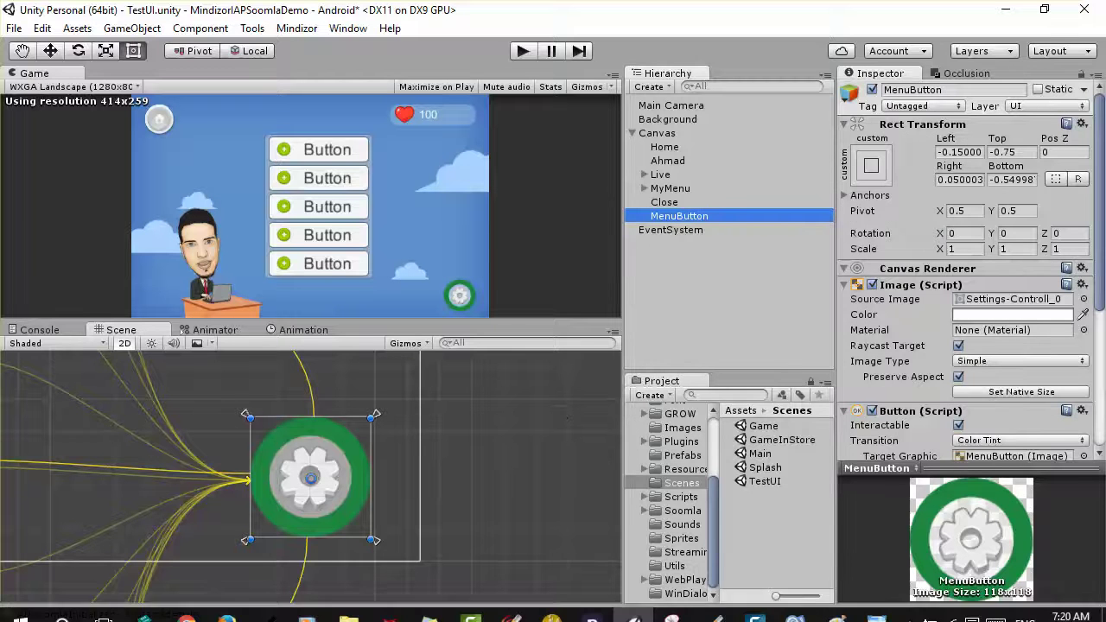
{"action": "right_click", "coordinate": [347, 605]}
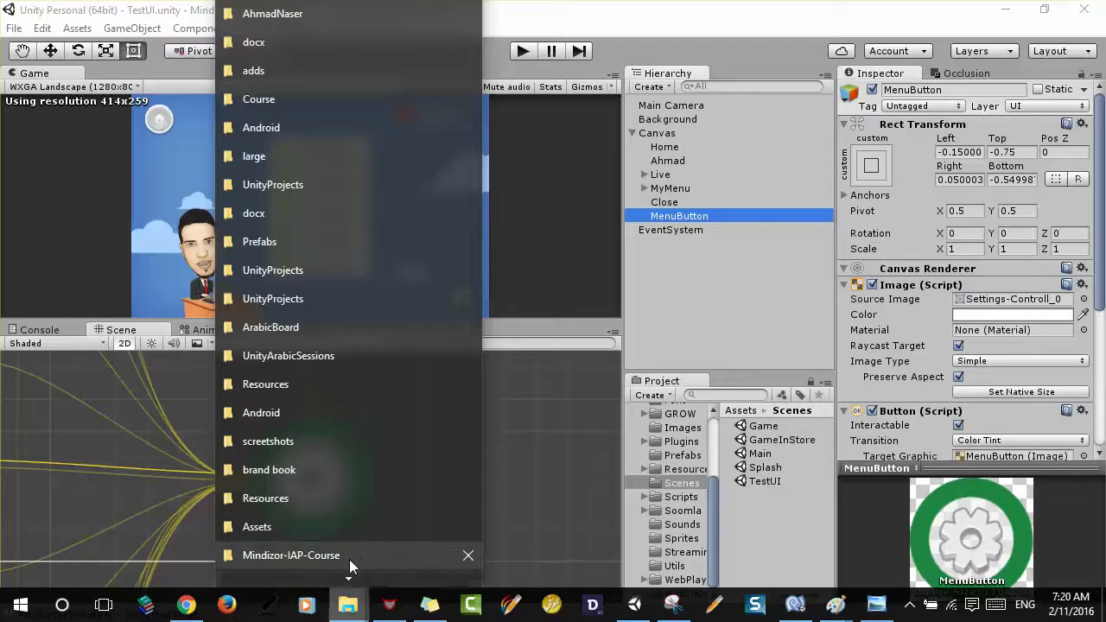
{"action": "scroll", "coordinate": [354, 574], "scroll_direction": "down", "scroll_amount": 2}
{"action": "left_click", "coordinate": [324, 524]}
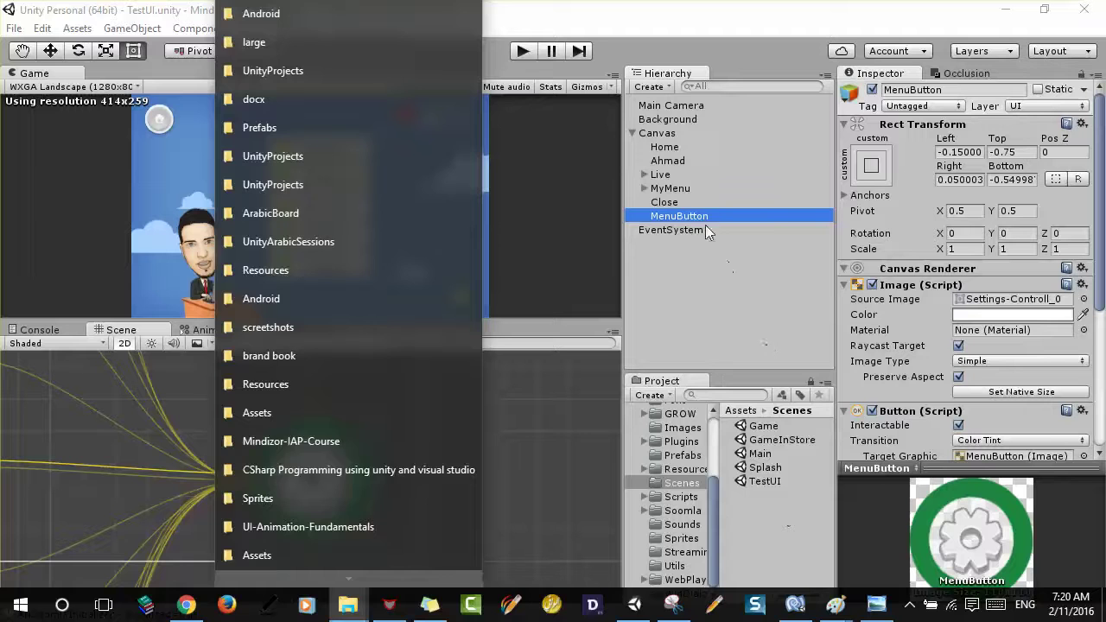
Set MenuButton's source image back to the btn_1_home_gray sprite.
{"action": "left_click", "coordinate": [700, 215]}
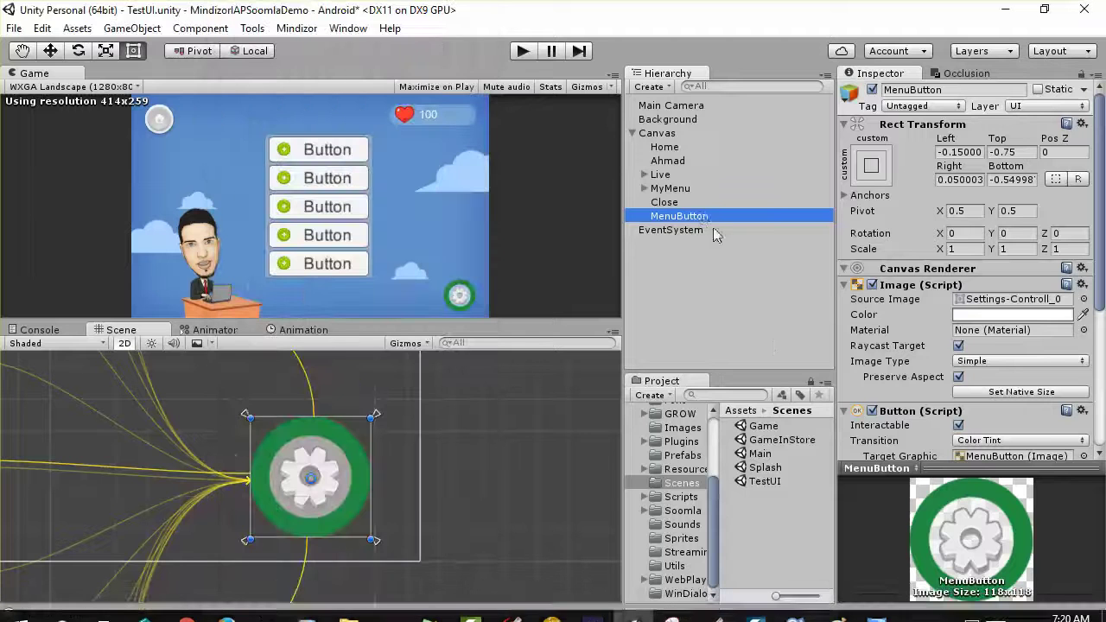
{"action": "left_click", "coordinate": [1084, 299]}
{"action": "scroll", "coordinate": [843, 264], "scroll_direction": "up", "scroll_amount": 10}
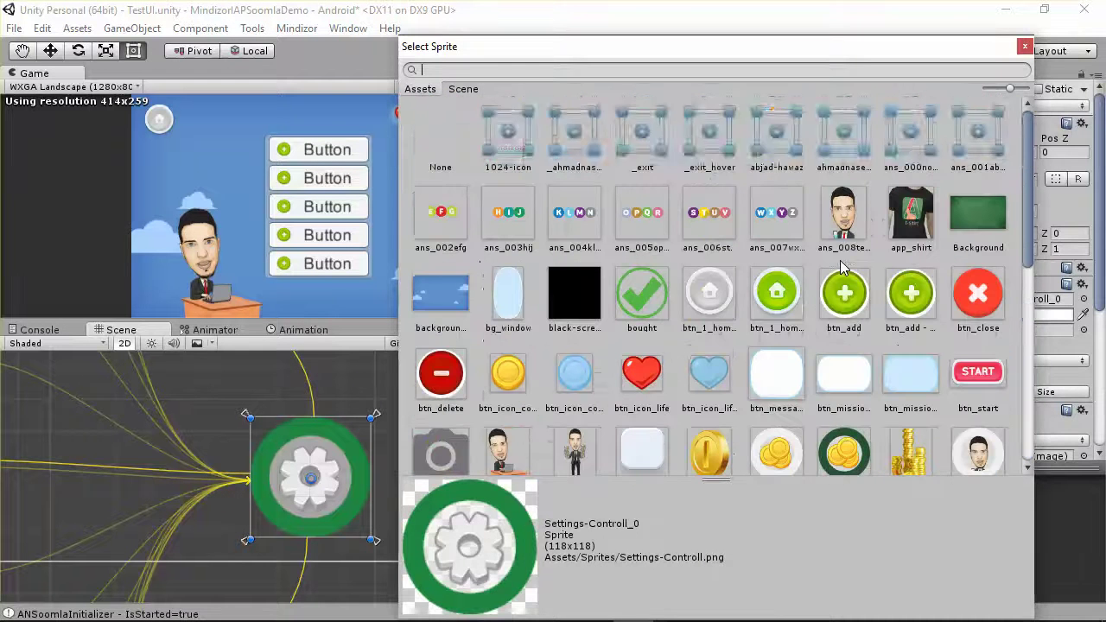
{"action": "double_click", "coordinate": [717, 307]}
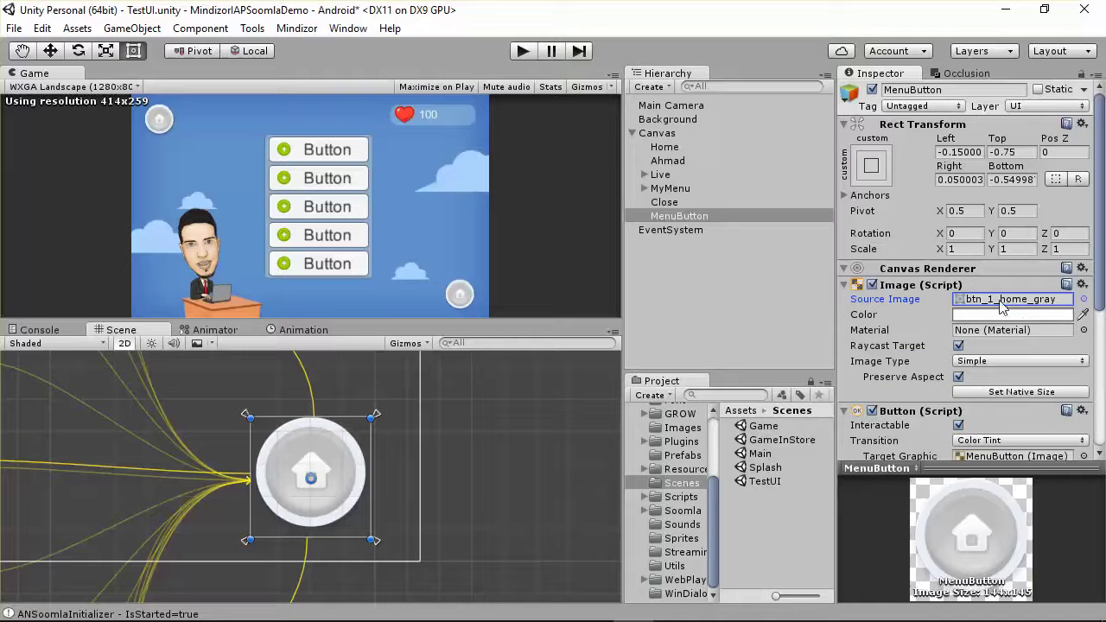
Tint MenuButton's image bright yellow, about hex F0FF00FF.
{"action": "left_click", "coordinate": [1069, 318]}
{"action": "mouse_move", "coordinate": [810, 276]}
{"action": "left_mouse_down"}
{"action": "mouse_move", "coordinate": [802, 200]}
{"action": "mouse_move", "coordinate": [682, 200]}
{"action": "mouse_move", "coordinate": [780, 200]}
{"action": "mouse_move", "coordinate": [758, 200]}
{"action": "mouse_move", "coordinate": [850, 282]}
{"action": "left_mouse_up"}
{"action": "left_click", "coordinate": [849, 284]}
{"action": "mouse_move", "coordinate": [778, 242]}
{"action": "left_mouse_down"}
{"action": "mouse_move", "coordinate": [772, 184]}
{"action": "mouse_move", "coordinate": [796, 179]}
{"action": "mouse_move", "coordinate": [740, 190]}
{"action": "mouse_move", "coordinate": [816, 197]}
{"action": "mouse_move", "coordinate": [785, 209]}
{"action": "mouse_move", "coordinate": [780, 197]}
{"action": "left_mouse_up"}
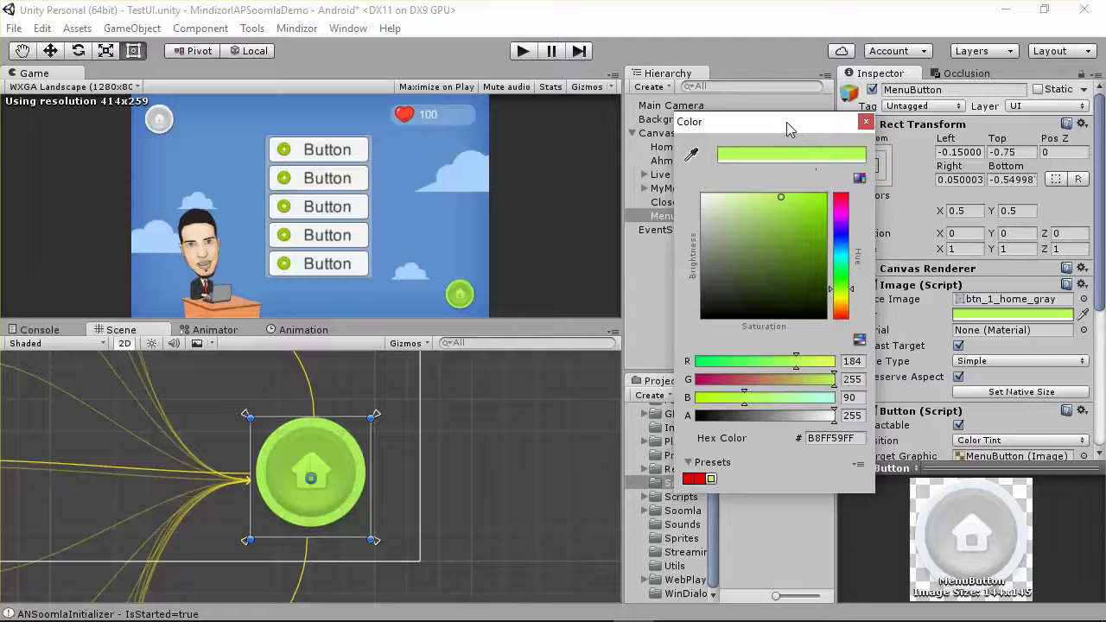
{"action": "left_click_drag", "start_coordinate": [785, 121], "coordinate": [650, 78]}
{"action": "mouse_move", "coordinate": [692, 242]}
{"action": "left_mouse_down"}
{"action": "mouse_move", "coordinate": [713, 259]}
{"action": "mouse_move", "coordinate": [697, 215]}
{"action": "mouse_move", "coordinate": [707, 145]}
{"action": "left_mouse_up"}
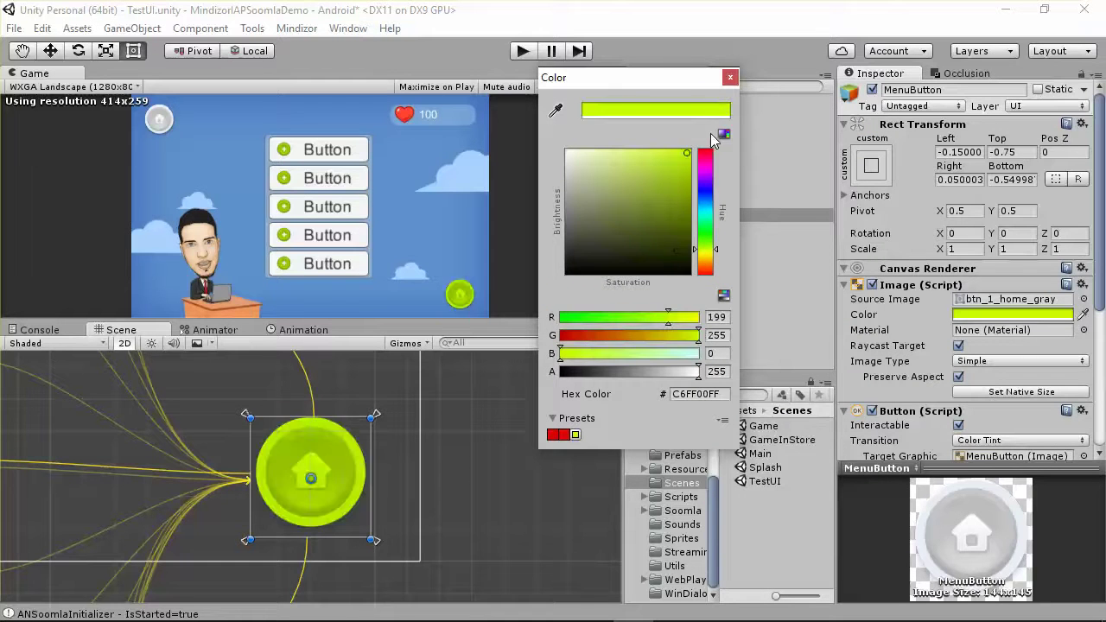
{"action": "left_click_drag", "start_coordinate": [709, 258], "coordinate": [705, 255]}
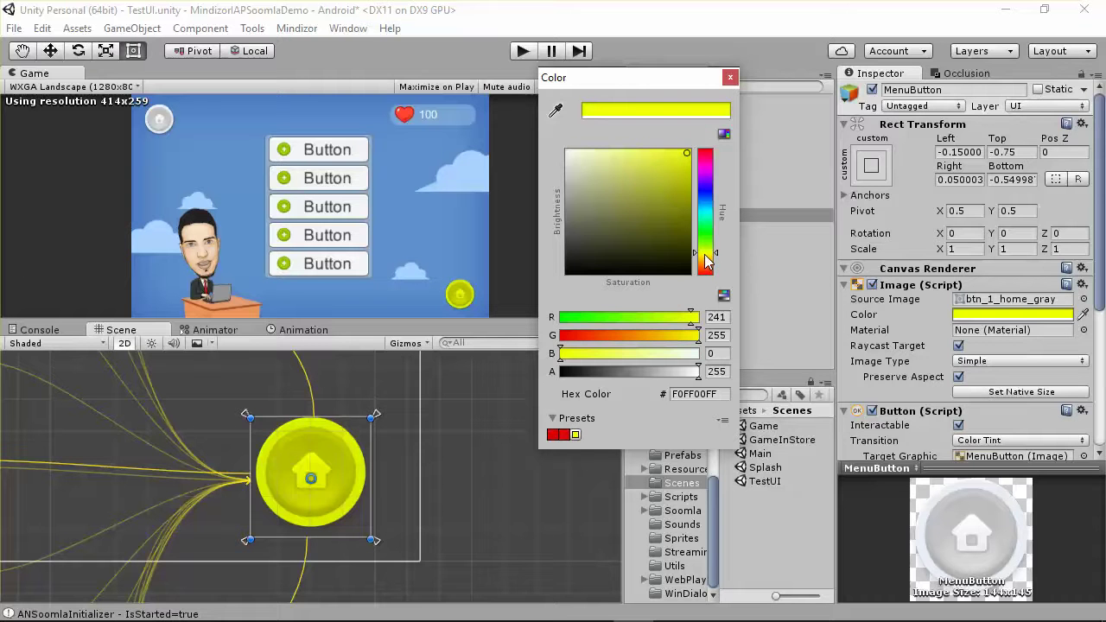
{"action": "left_click_drag", "start_coordinate": [653, 212], "coordinate": [691, 148]}
{"action": "left_click", "coordinate": [730, 78]}
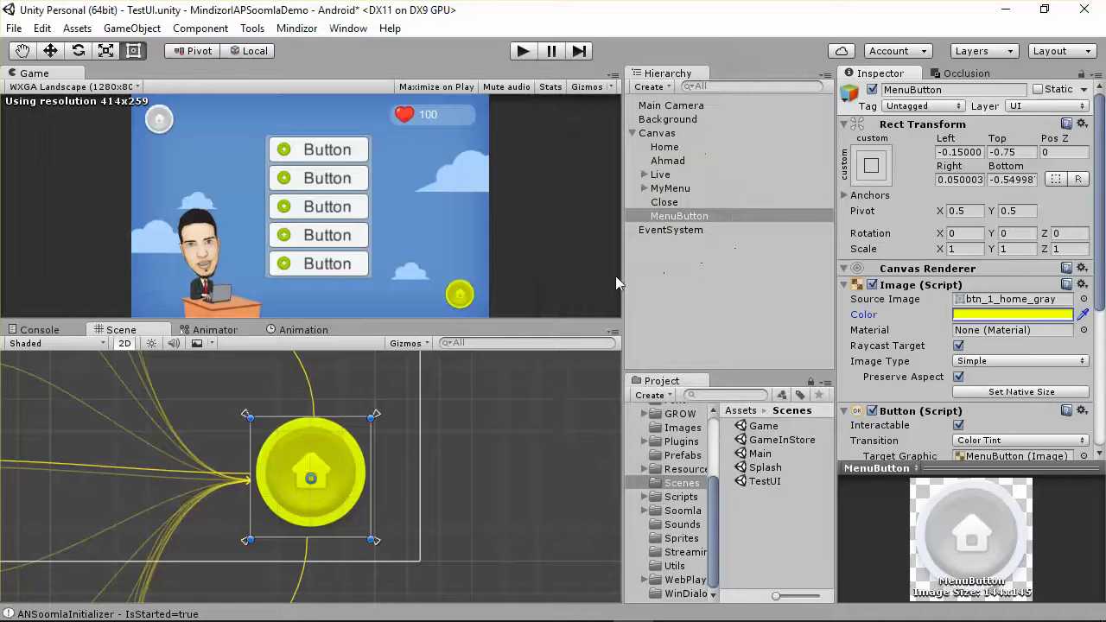
Move the Close button onto the upper-right corner of the menu panel, at offsets of about Left 245 and Top 15.
{"action": "double_click", "coordinate": [665, 202]}
{"action": "scroll", "coordinate": [350, 495], "scroll_direction": "down", "scroll_amount": 3}
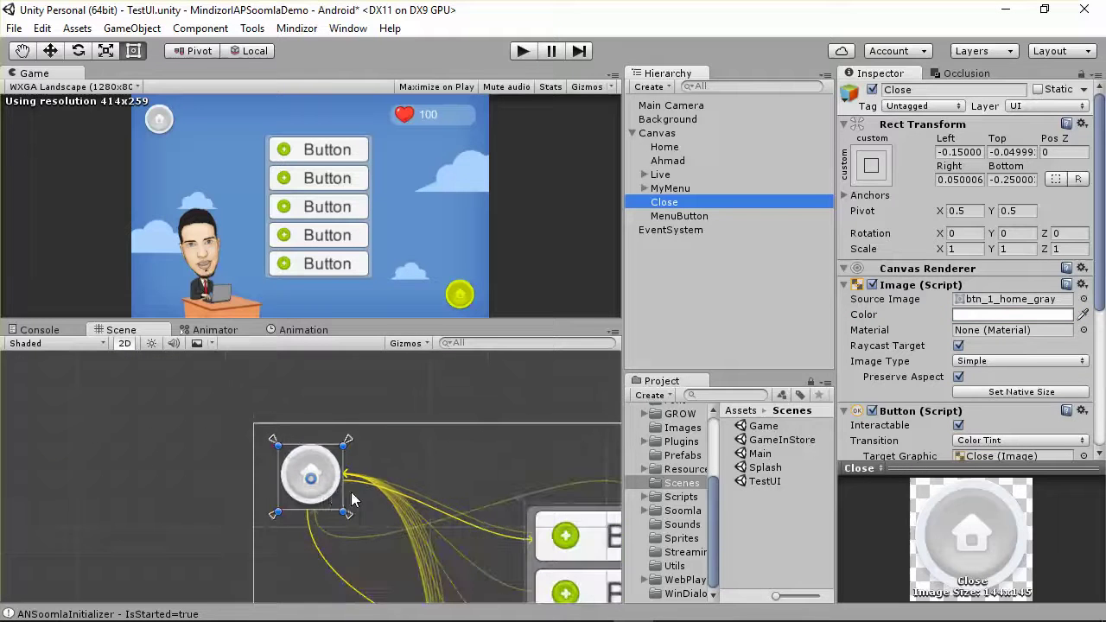
{"action": "left_click_drag", "start_coordinate": [328, 497], "coordinate": [766, 516]}
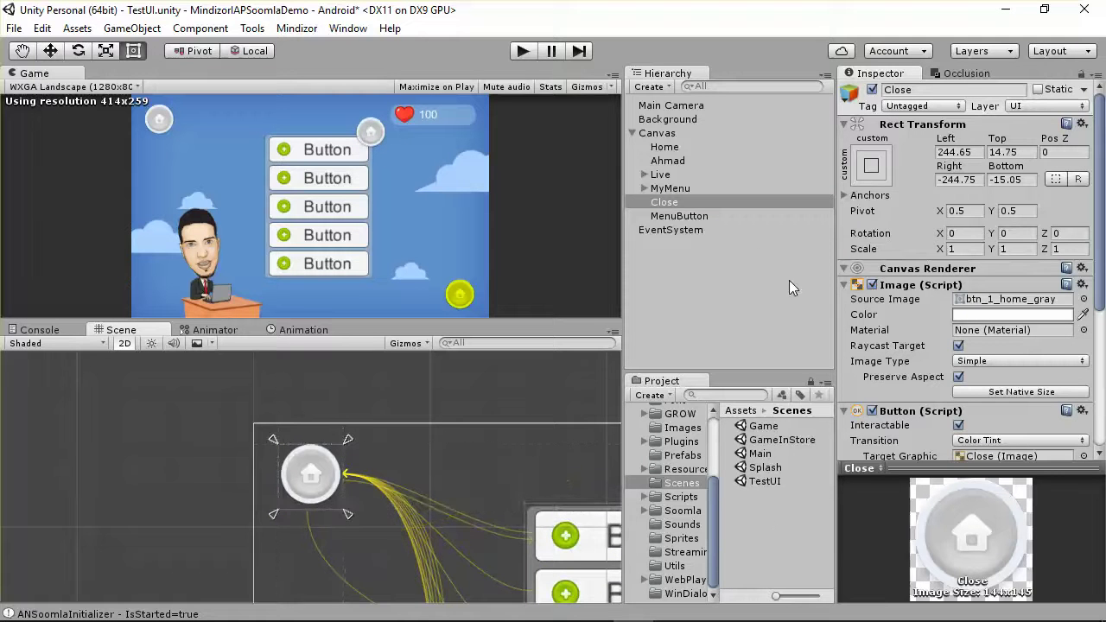
{"action": "double_click", "coordinate": [664, 200]}
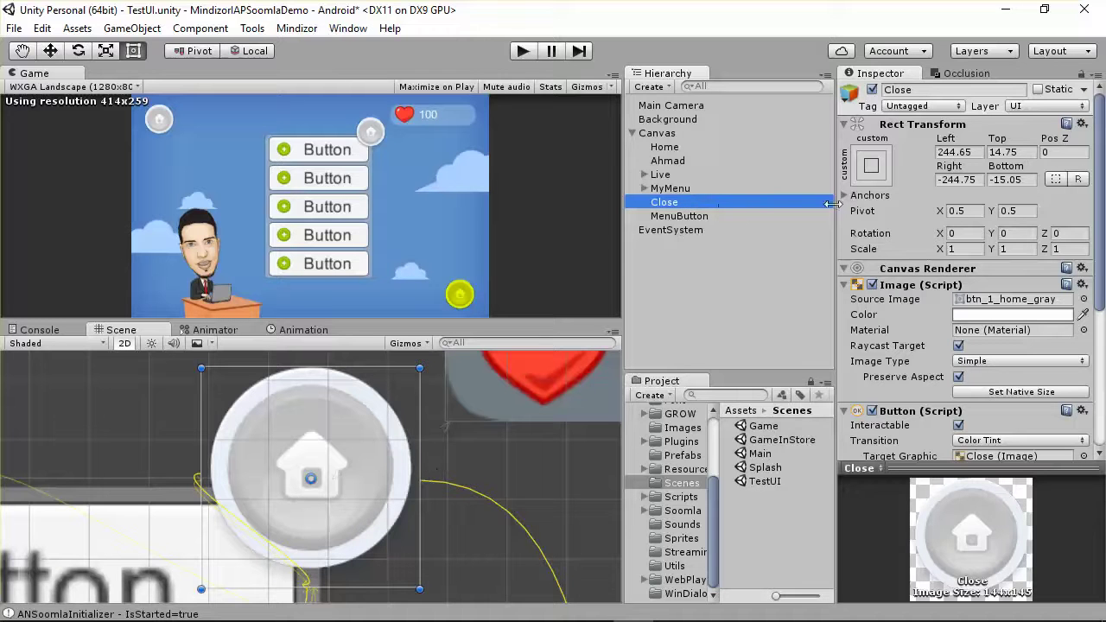
Fit the Close button's anchors around the four corners of its own rectangle.
{"action": "scroll", "coordinate": [286, 467], "scroll_direction": "down", "scroll_amount": 2}
{"action": "scroll", "coordinate": [255, 494], "scroll_direction": "down", "scroll_amount": 2}
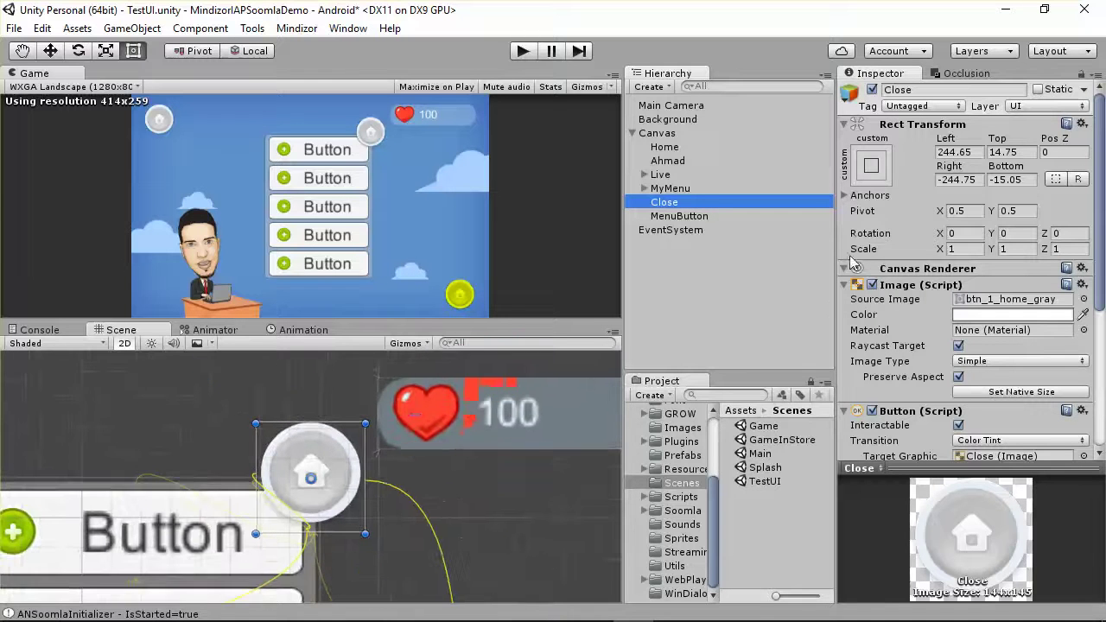
{"action": "left_click", "coordinate": [871, 166]}
{"action": "left_click", "coordinate": [969, 252]}
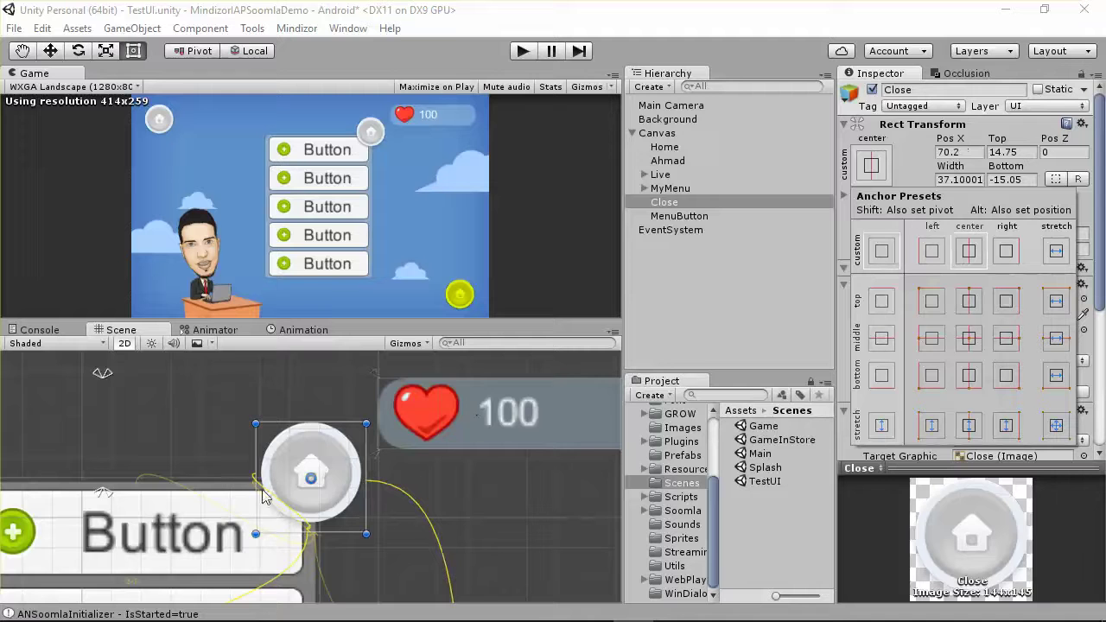
{"action": "scroll", "coordinate": [138, 415], "scroll_direction": "down", "scroll_amount": 2}
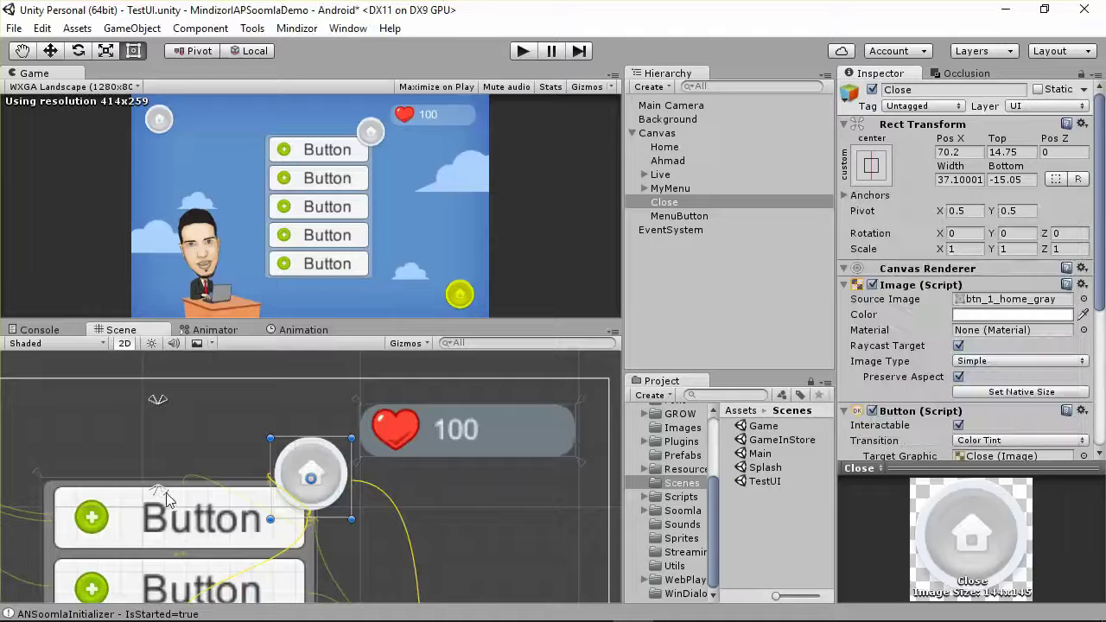
{"action": "left_click_drag", "start_coordinate": [167, 497], "coordinate": [359, 529]}
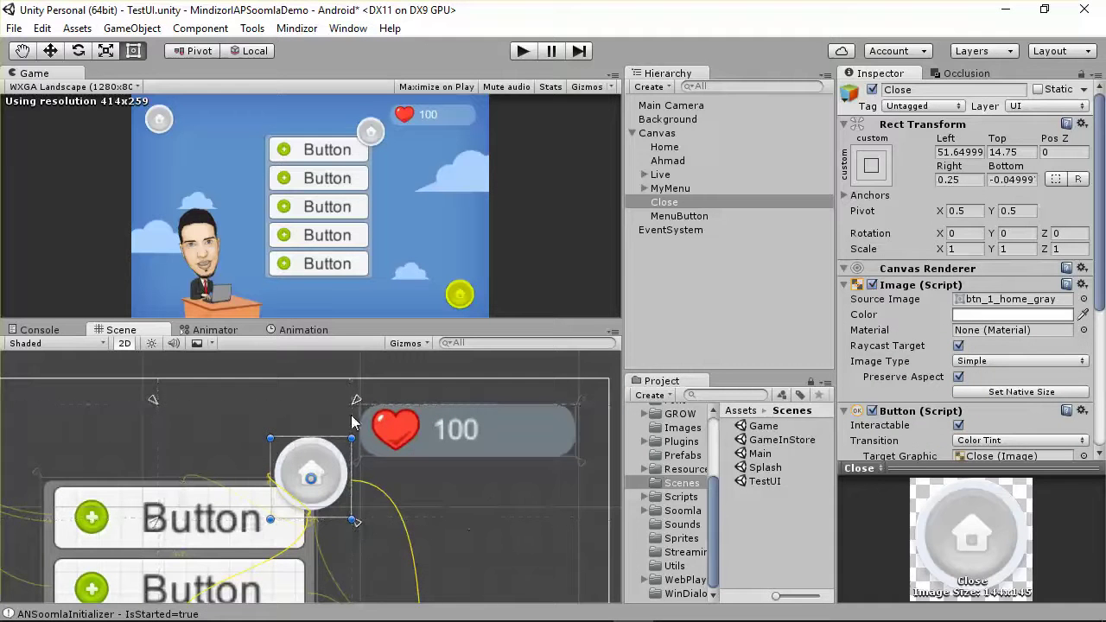
{"action": "left_click_drag", "start_coordinate": [358, 398], "coordinate": [355, 435]}
{"action": "left_click_drag", "start_coordinate": [155, 437], "coordinate": [270, 442]}
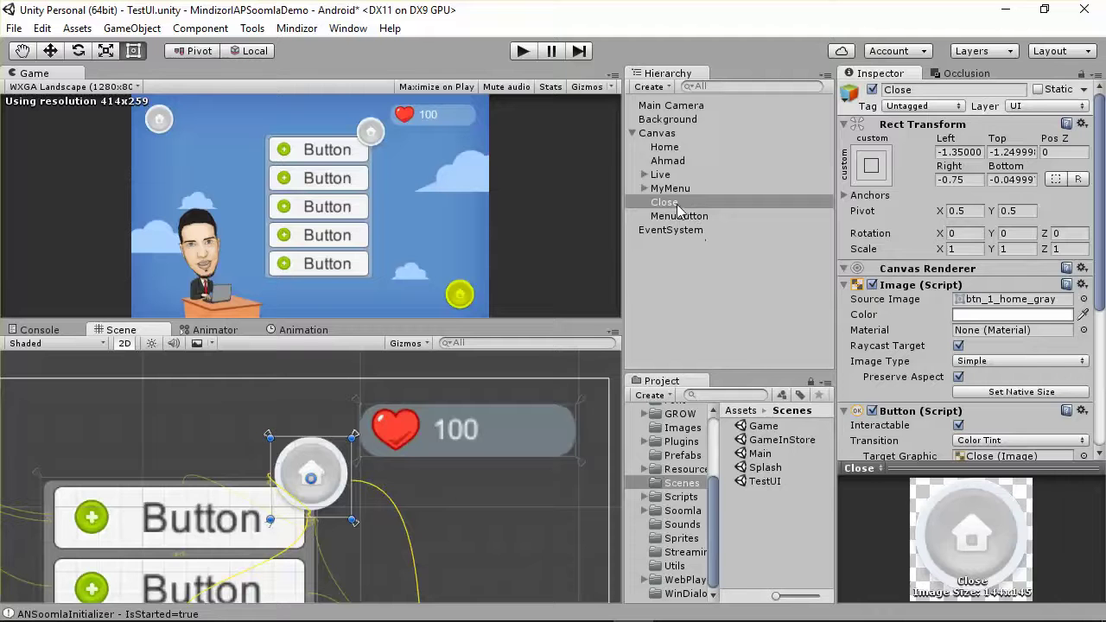
Try making Close a child of MyMenu, placed above Wrapper.
{"action": "left_click", "coordinate": [644, 190]}
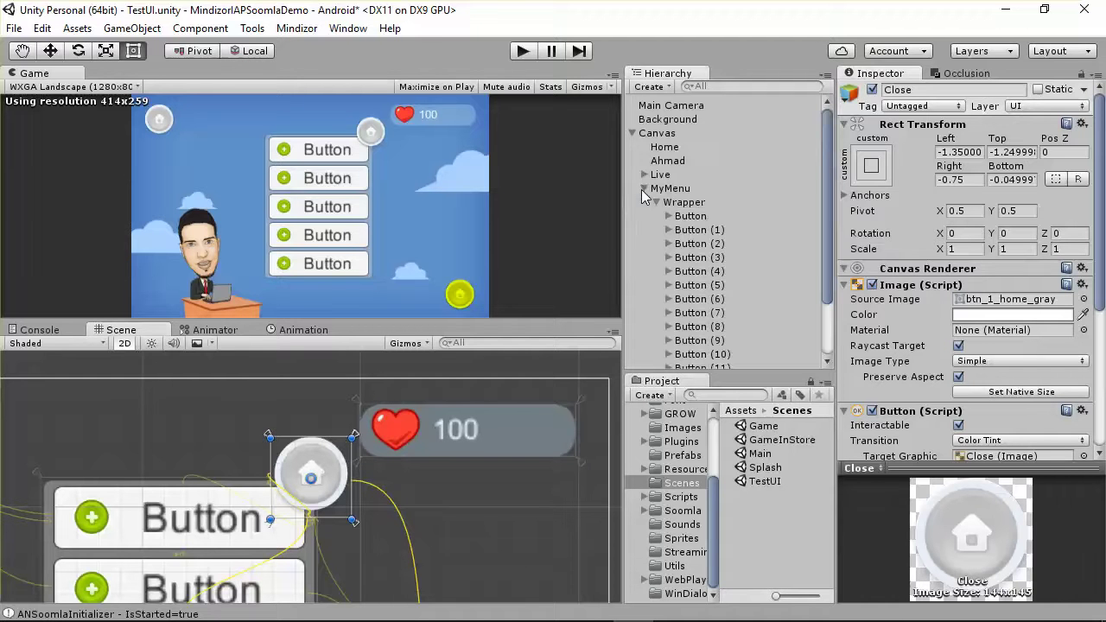
{"action": "scroll", "coordinate": [683, 260], "scroll_direction": "down", "scroll_amount": 3}
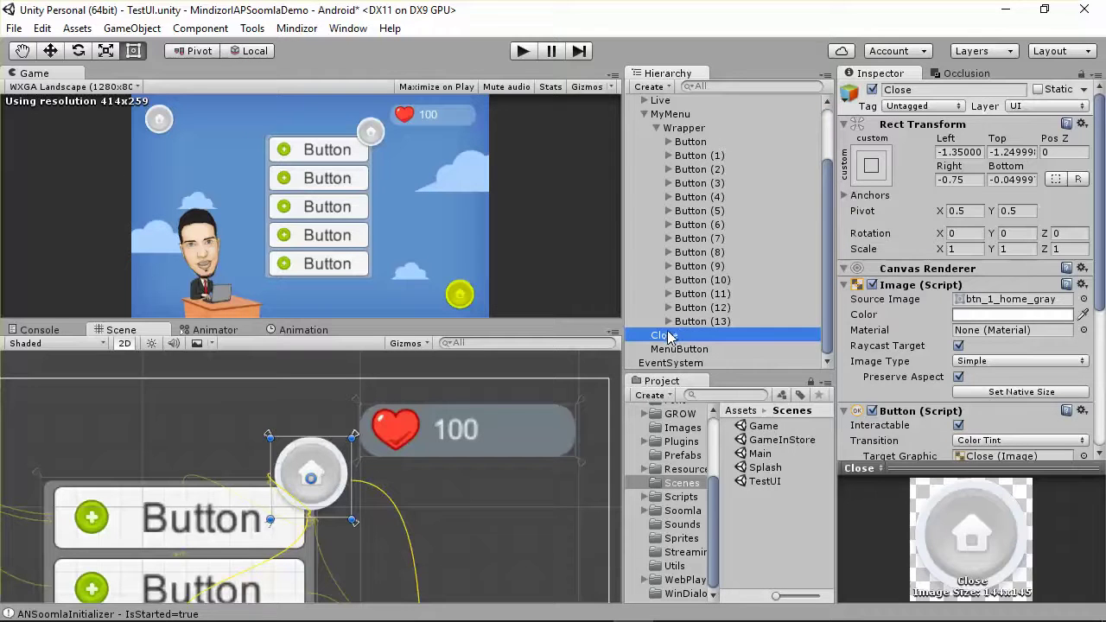
{"action": "left_click_drag", "start_coordinate": [668, 338], "coordinate": [680, 128]}
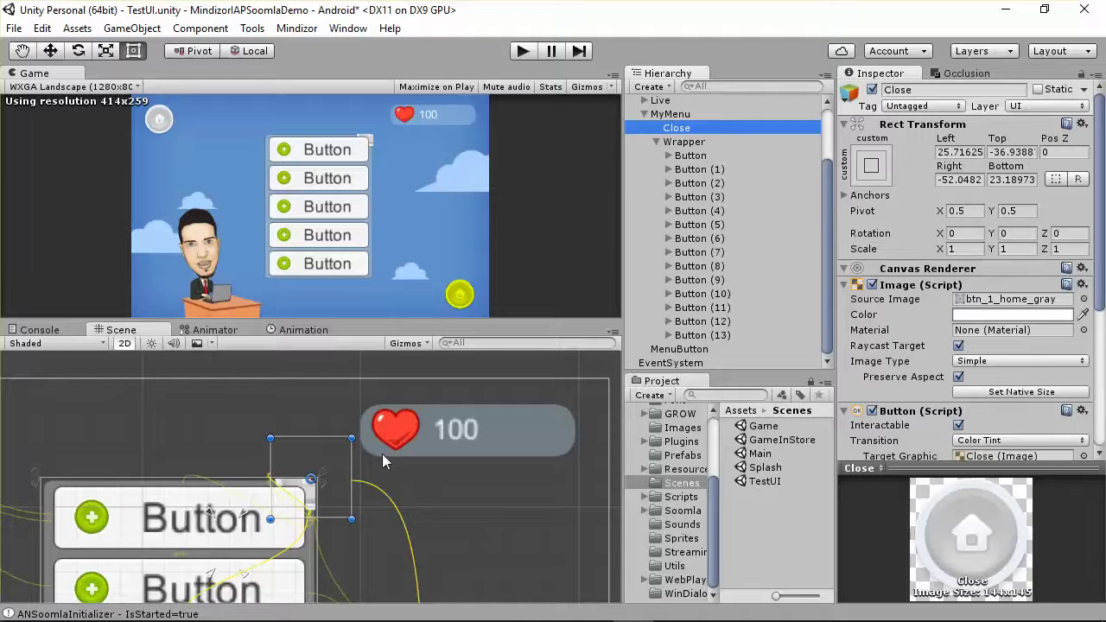
{"action": "scroll", "coordinate": [323, 489], "scroll_direction": "up", "scroll_amount": 5}
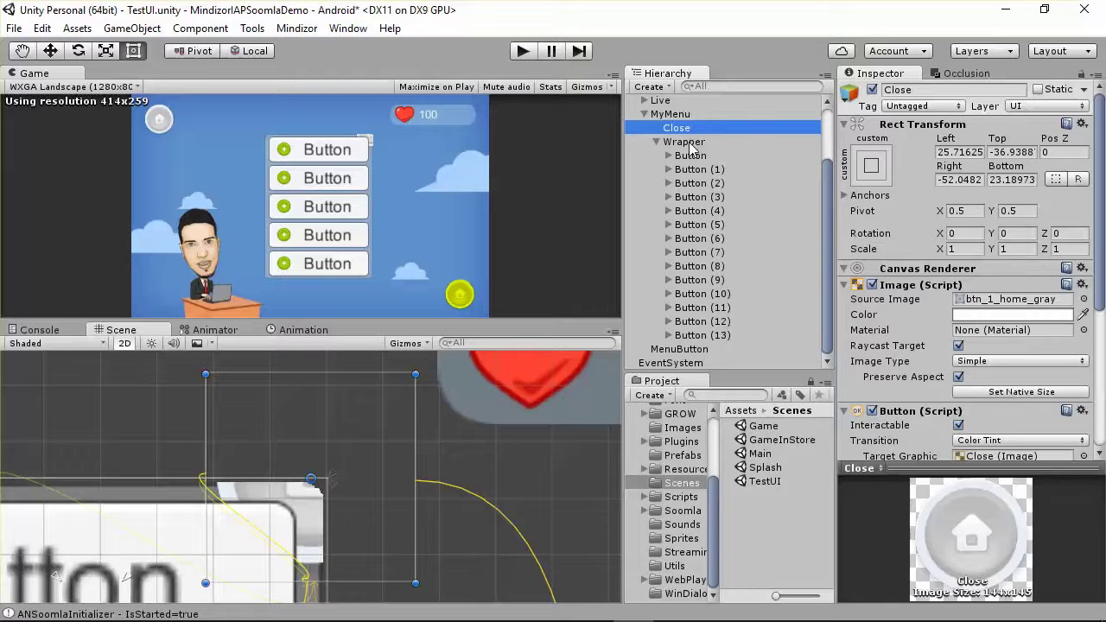
{"action": "mouse_move", "coordinate": [682, 128]}
{"action": "left_mouse_down"}
{"action": "mouse_move", "coordinate": [685, 115]}
{"action": "mouse_move", "coordinate": [692, 134]}
{"action": "left_mouse_up"}
{"action": "left_click", "coordinate": [685, 145]}
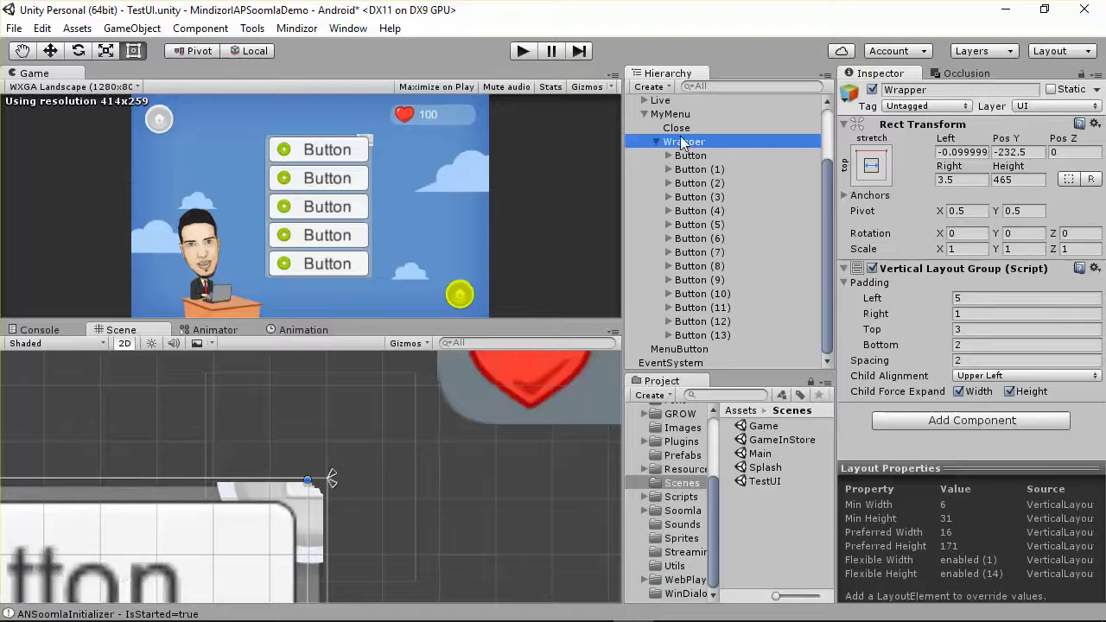
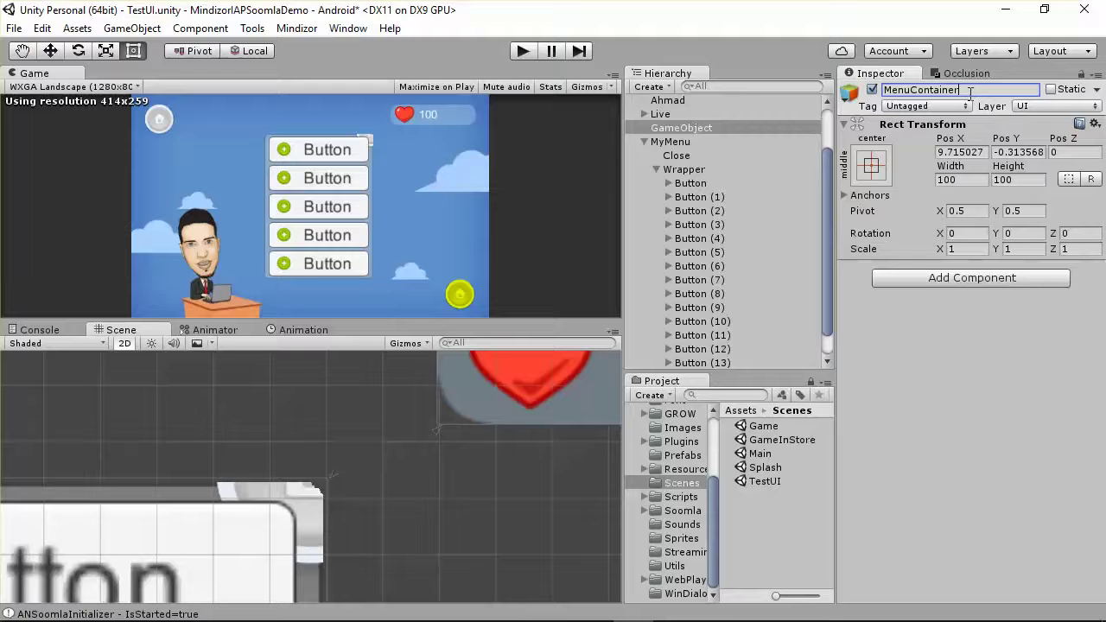
Name the new empty object MenuContainer and nest MyMenu and Close inside it, with Close below MyMenu.
{"action": "key", "text": "Return"}
{"action": "mouse_move", "coordinate": [671, 142]}
{"action": "left_mouse_down"}
{"action": "mouse_move", "coordinate": [682, 125]}
{"action": "mouse_move", "coordinate": [688, 156]}
{"action": "mouse_move", "coordinate": [685, 135]}
{"action": "left_mouse_up"}
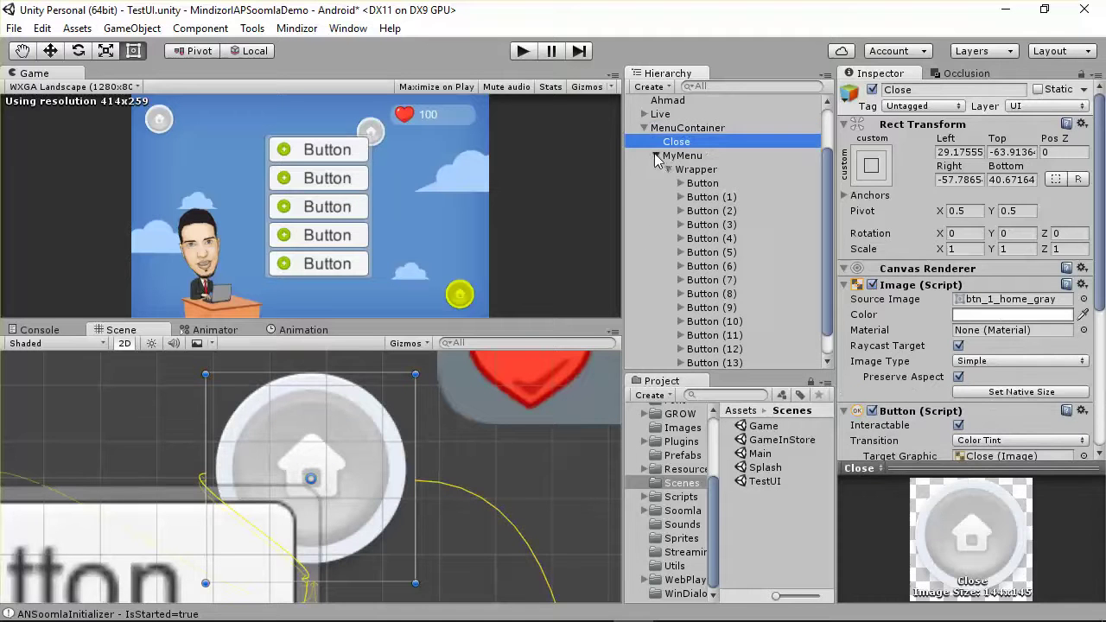
{"action": "left_click_drag", "start_coordinate": [677, 208], "coordinate": [688, 227]}
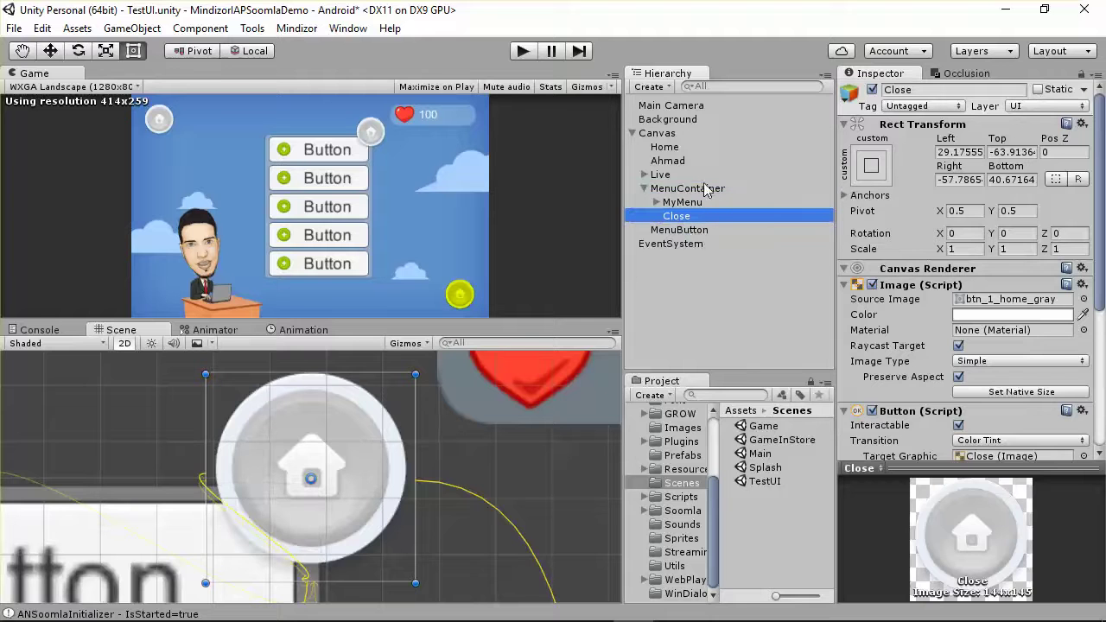
Try resizing MenuContainer from its upper edge and from its upper-left corner, undoing each resize.
{"action": "double_click", "coordinate": [704, 189]}
{"action": "scroll", "coordinate": [369, 477], "scroll_direction": "down", "scroll_amount": 3}
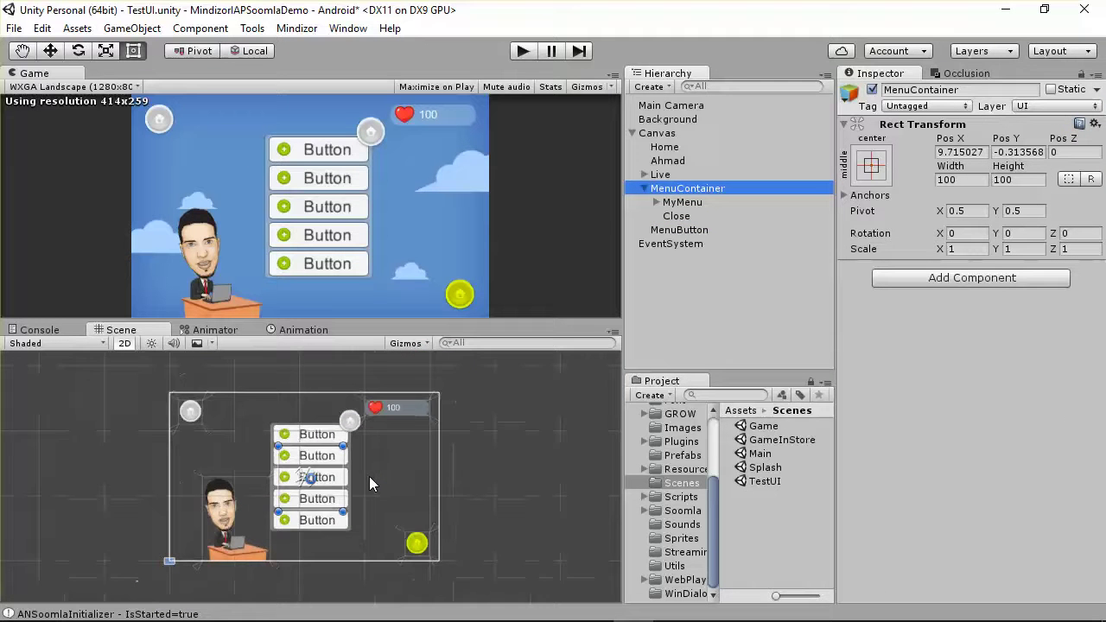
{"action": "double_click", "coordinate": [672, 192]}
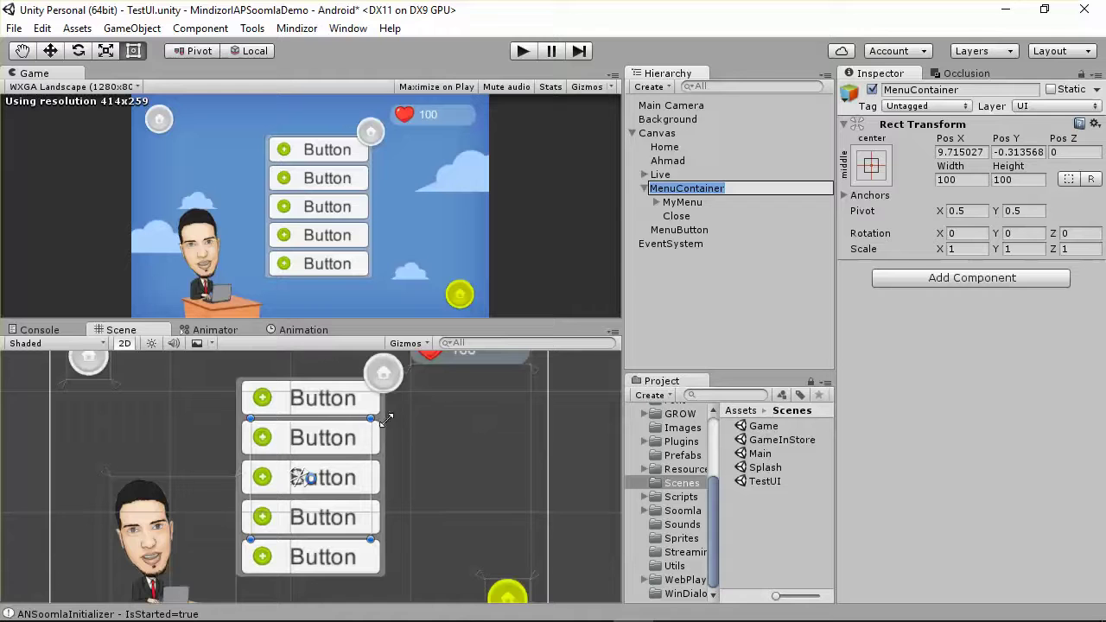
{"action": "left_click_drag", "start_coordinate": [318, 418], "coordinate": [320, 397]}
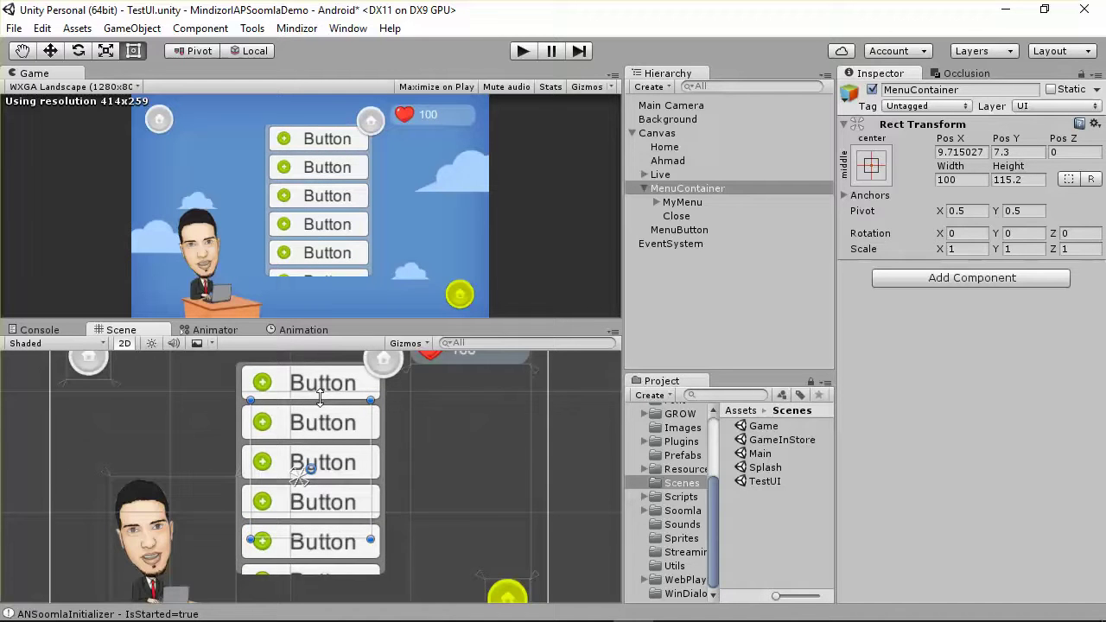
{"action": "key", "text": "ctrl+z"}
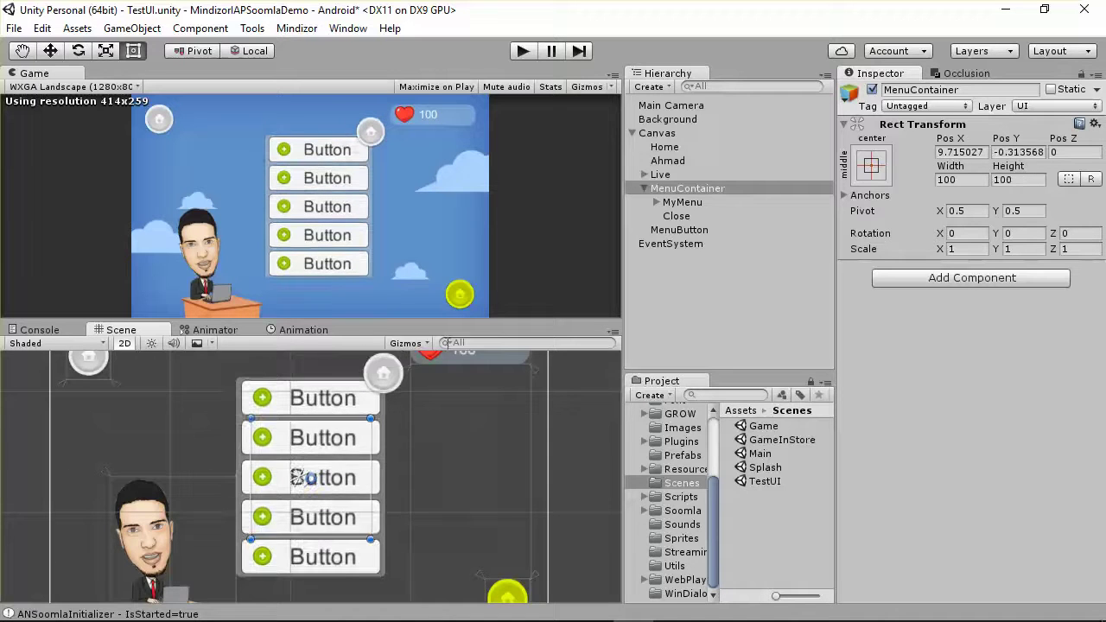
{"action": "left_click", "coordinate": [686, 189]}
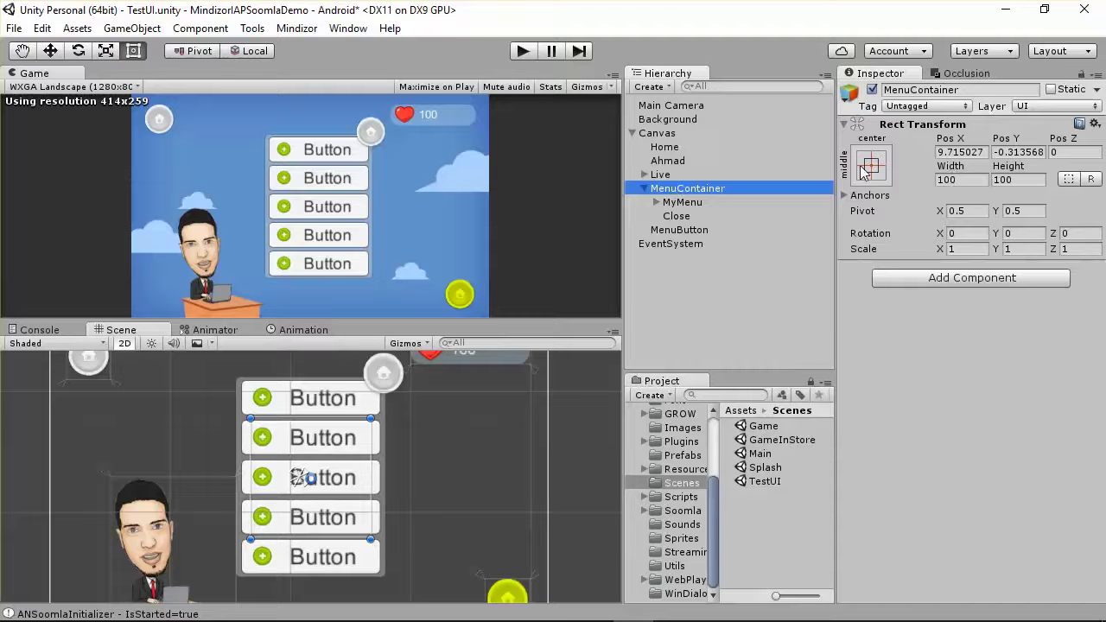
{"action": "left_click_drag", "start_coordinate": [249, 418], "coordinate": [276, 438]}
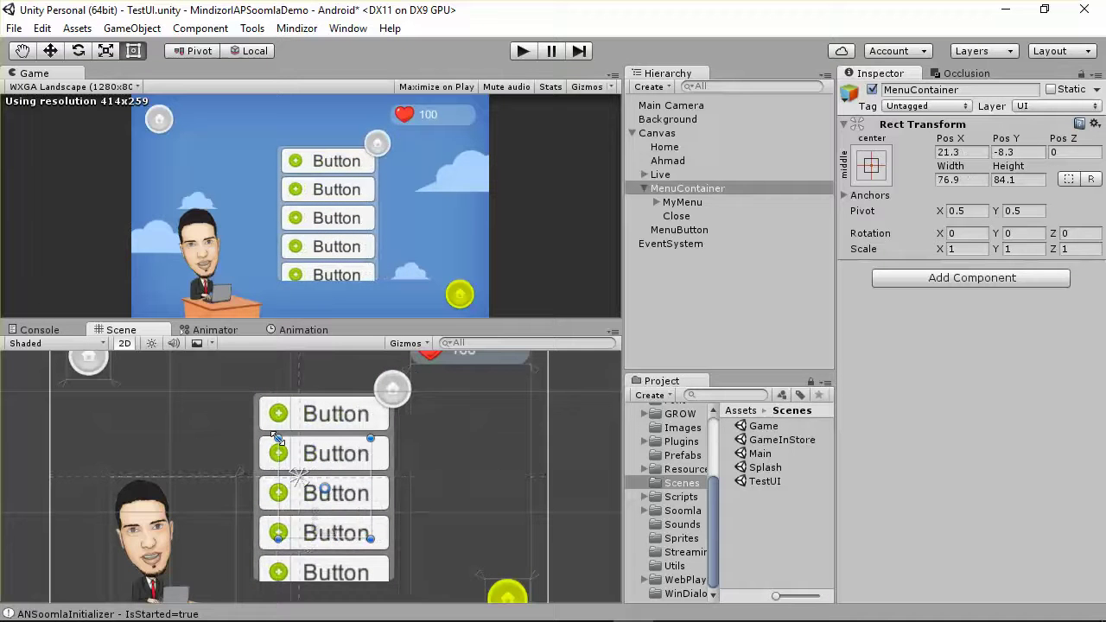
{"action": "key", "text": "ctrl+z"}
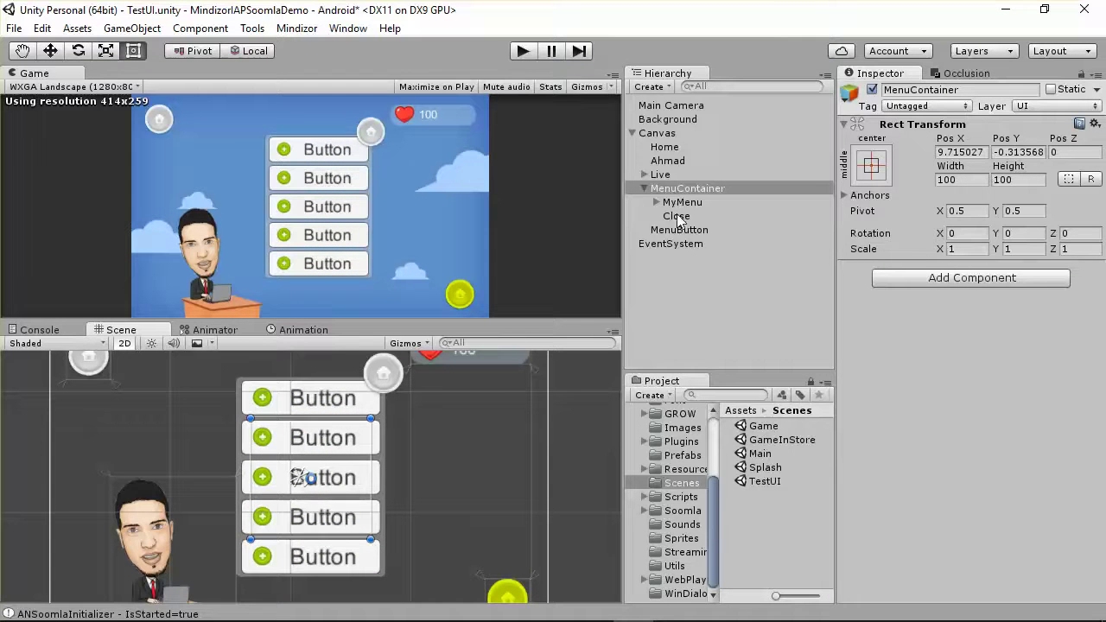
{"action": "left_click", "coordinate": [692, 189]}
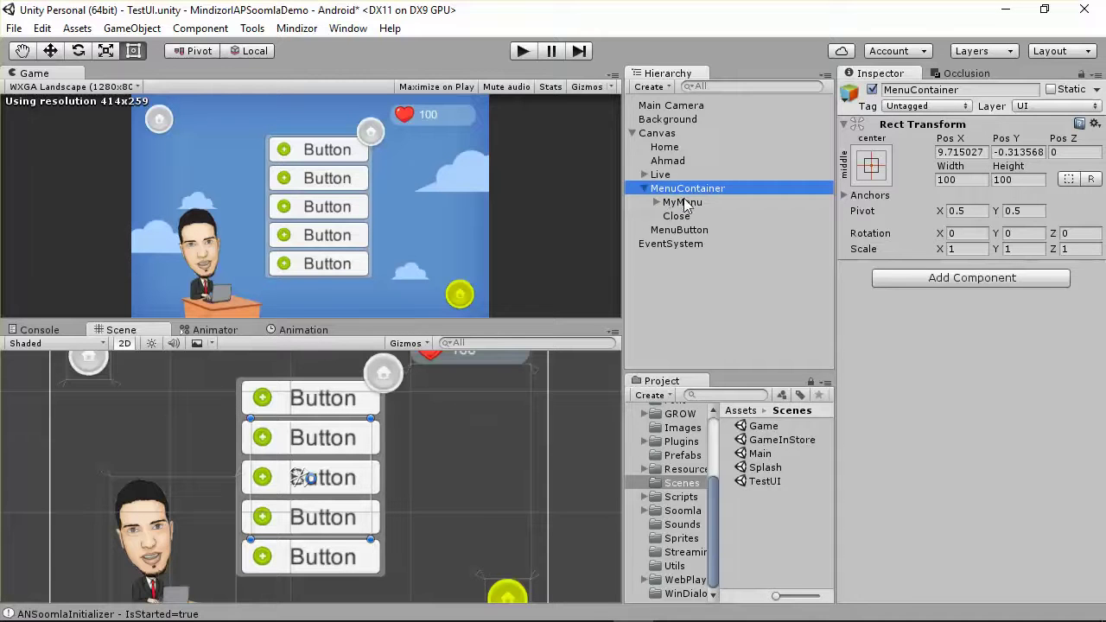
Set Close's source image to the btn_close sprite.
{"action": "left_click", "coordinate": [677, 216]}
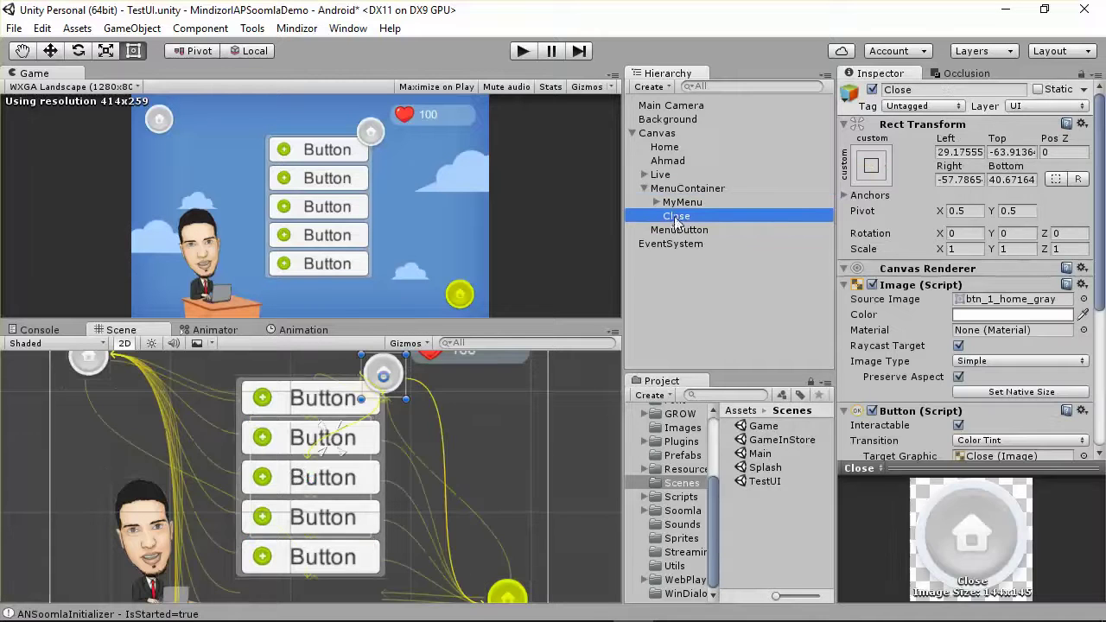
{"action": "left_click", "coordinate": [1084, 299]}
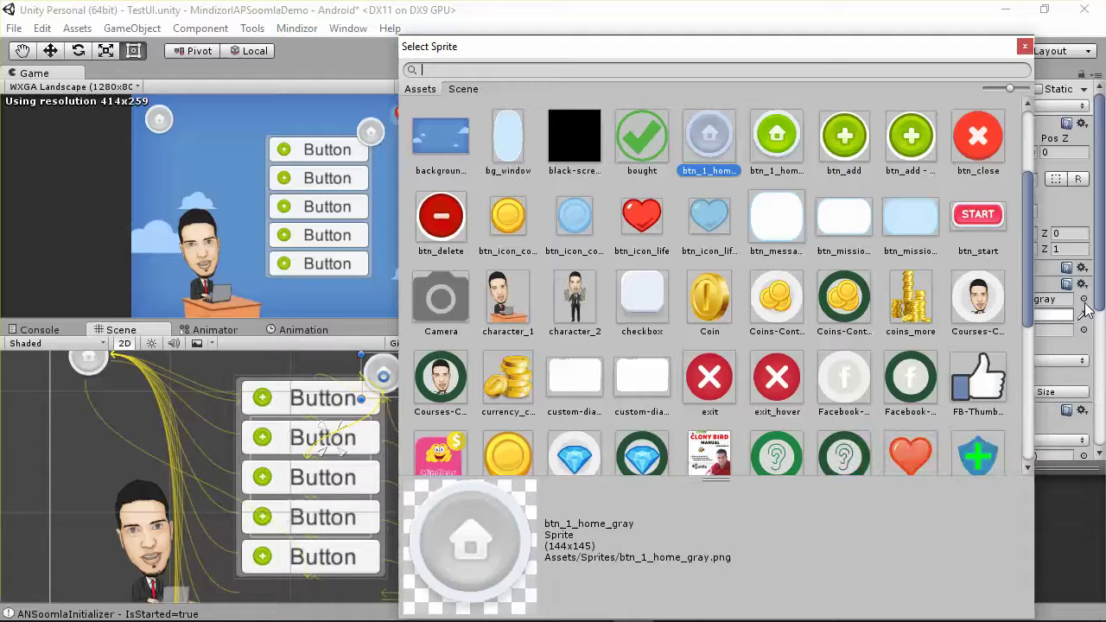
{"action": "double_click", "coordinate": [978, 135]}
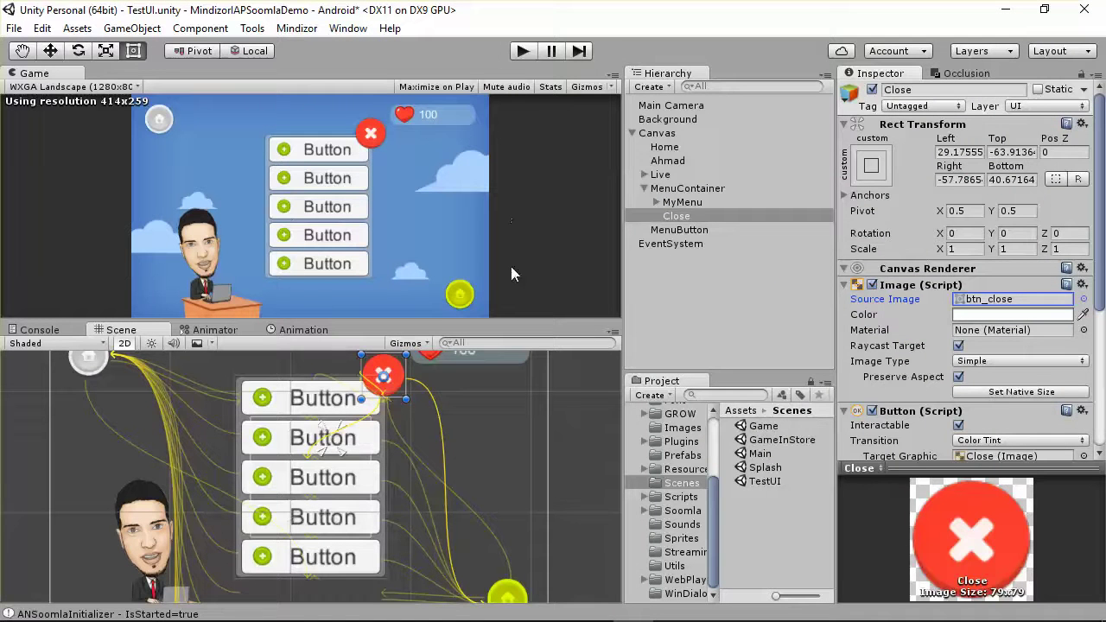
Enlarge and shrink the Game view to check how Close and the menu panel adapt to different resolutions.
{"action": "left_click_drag", "start_coordinate": [443, 320], "coordinate": [474, 459]}
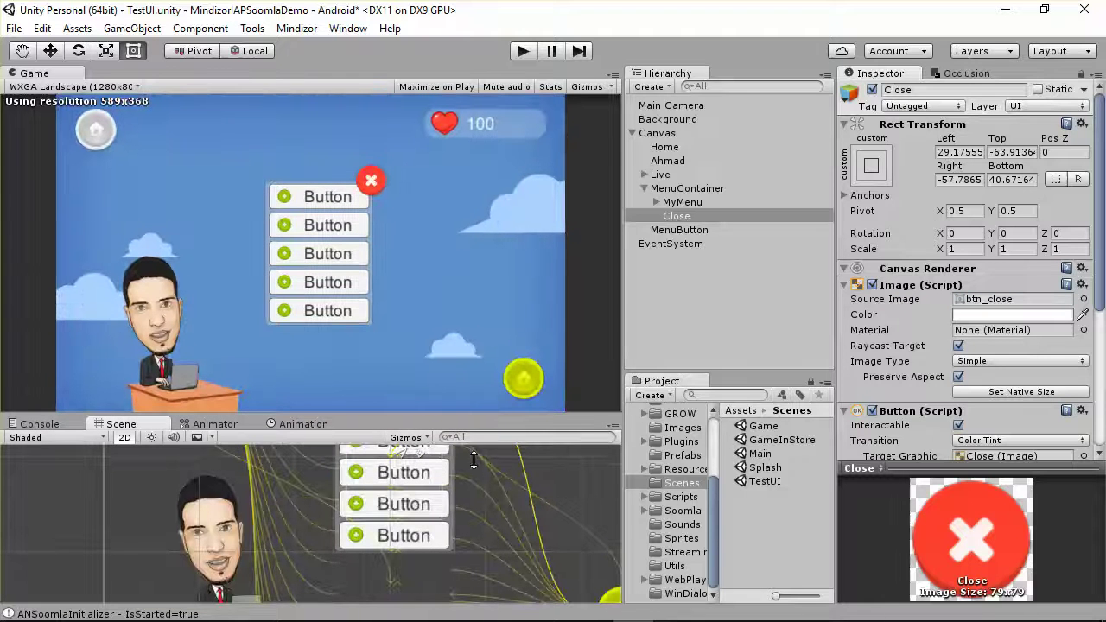
{"action": "left_click_drag", "start_coordinate": [485, 422], "coordinate": [431, 345]}
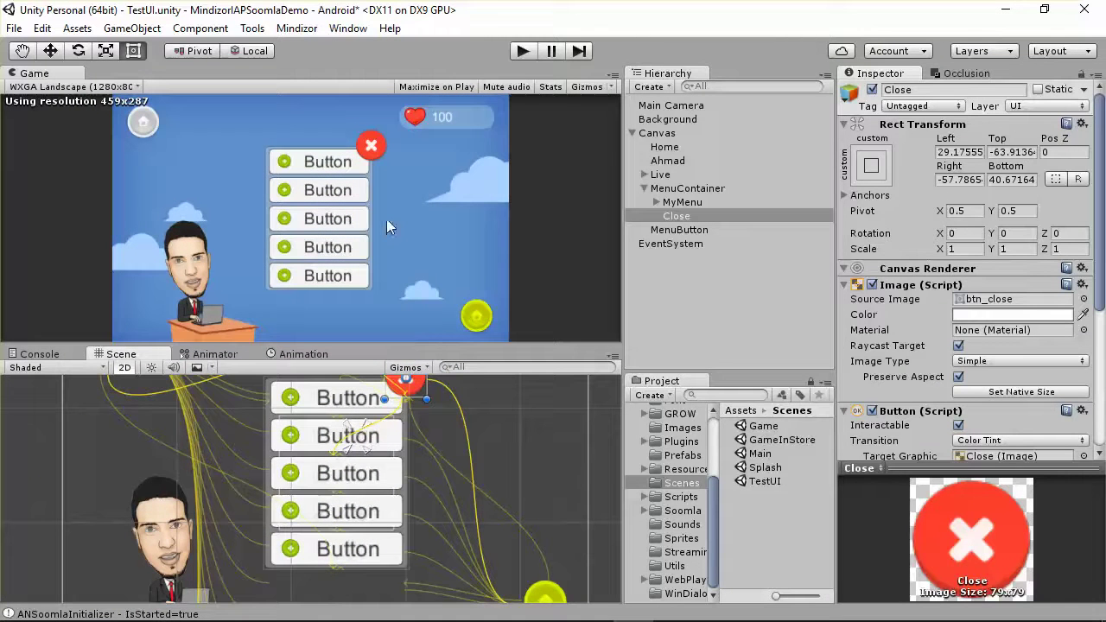
{"action": "double_click", "coordinate": [683, 216]}
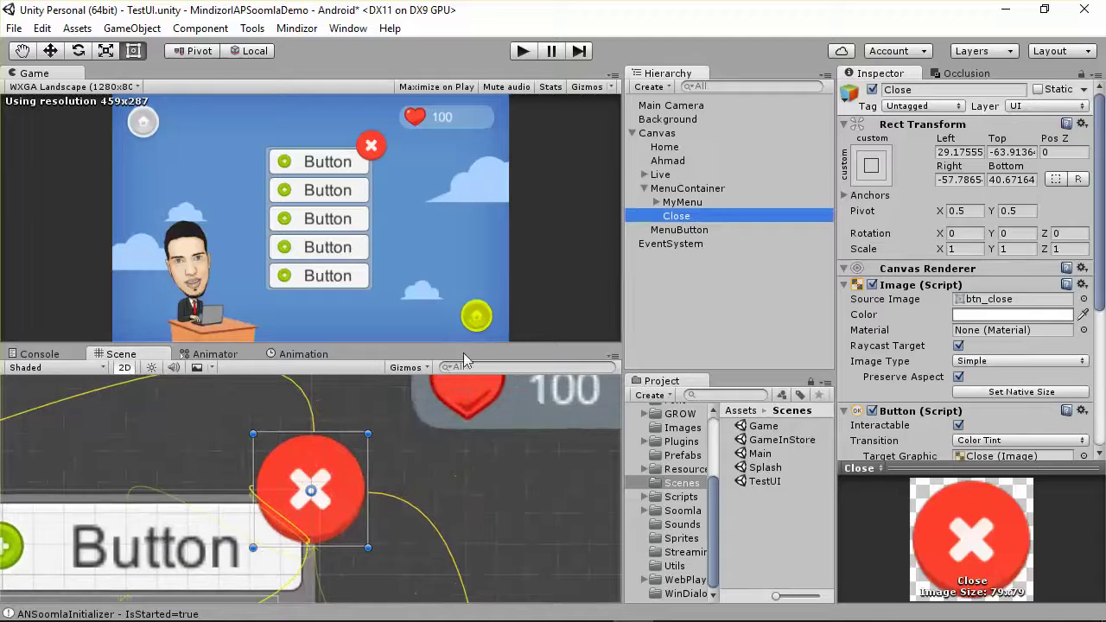
Anchor and position MenuContainer at the middle center of the canvas, with Pos X 0 and Pos Y 0.
{"action": "left_click", "coordinate": [684, 189]}
{"action": "key", "text": "f"}
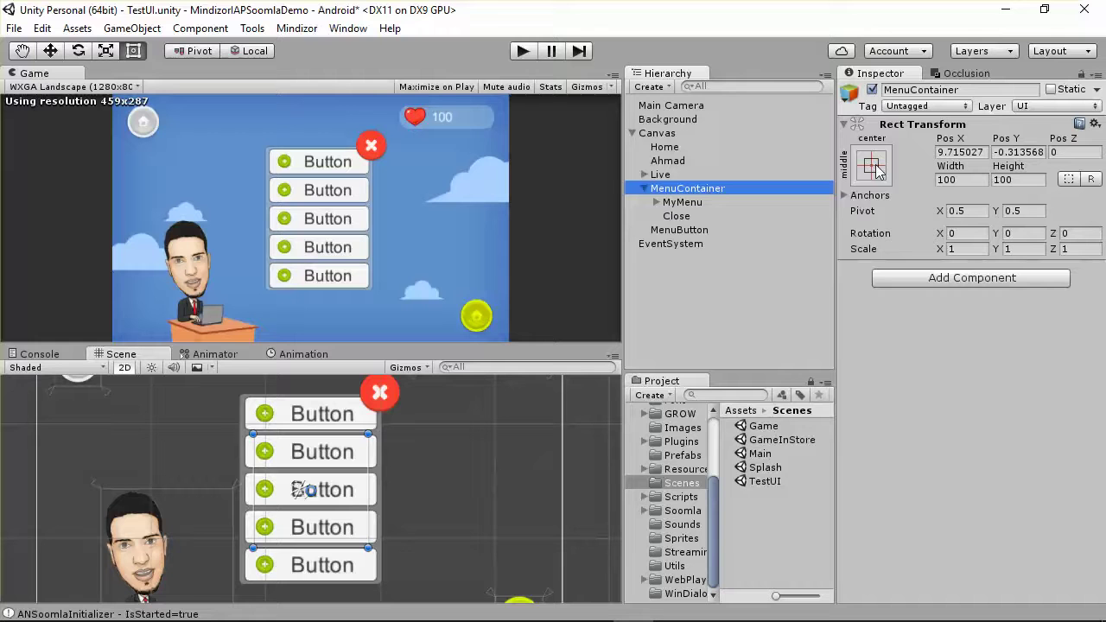
{"action": "left_click", "coordinate": [872, 166]}
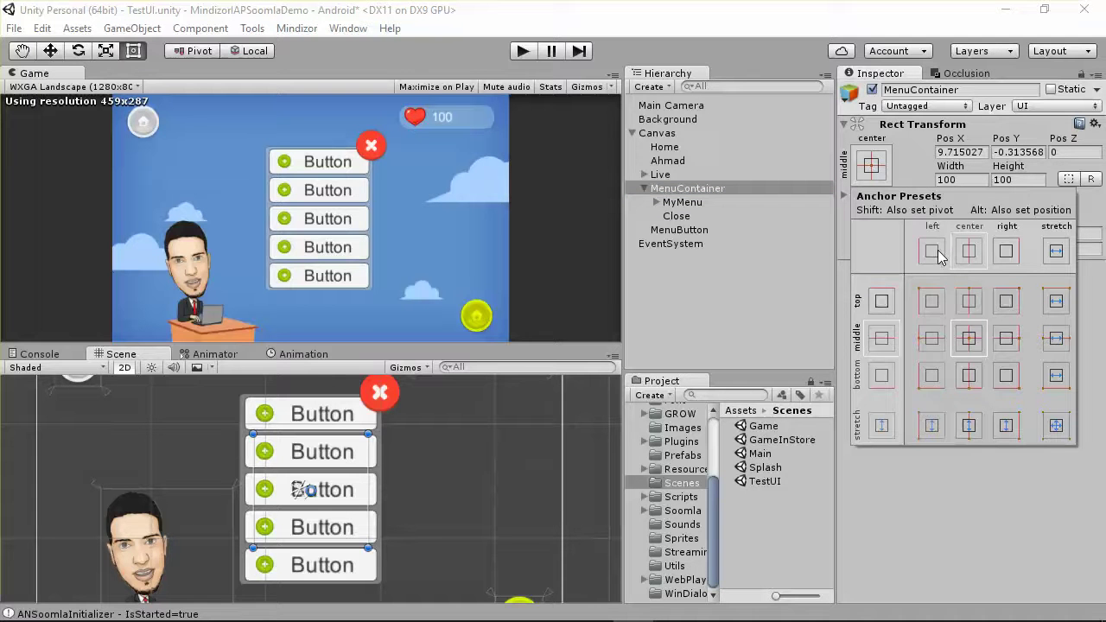
{"action": "left_click", "coordinate": [929, 301]}
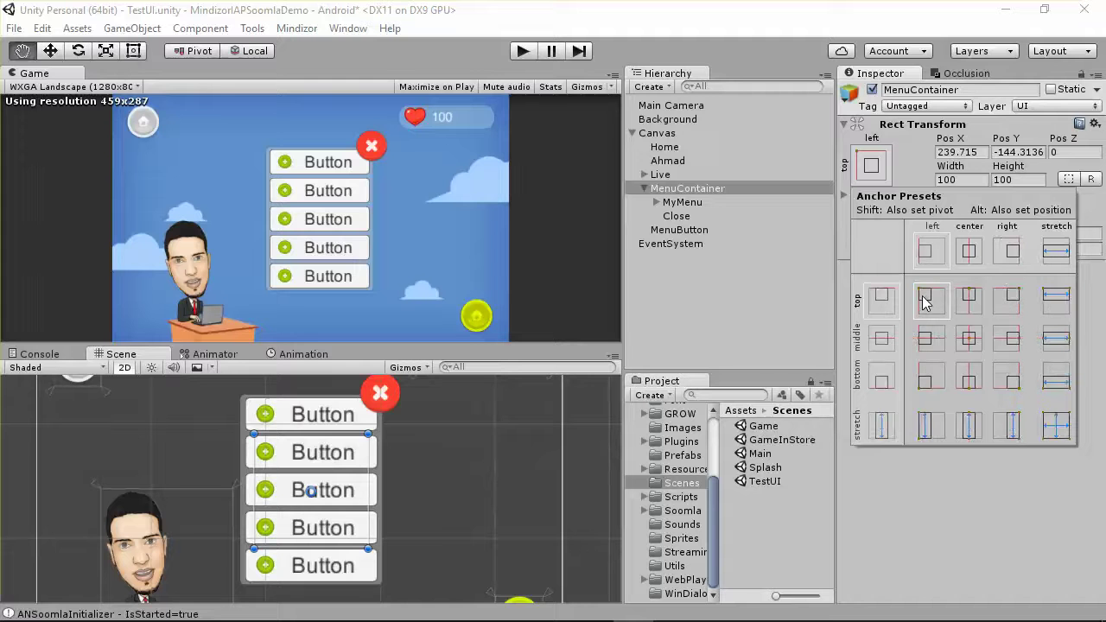
{"action": "left_click", "coordinate": [928, 301], "text": "alt"}
{"action": "left_click", "coordinate": [968, 338], "text": "alt"}
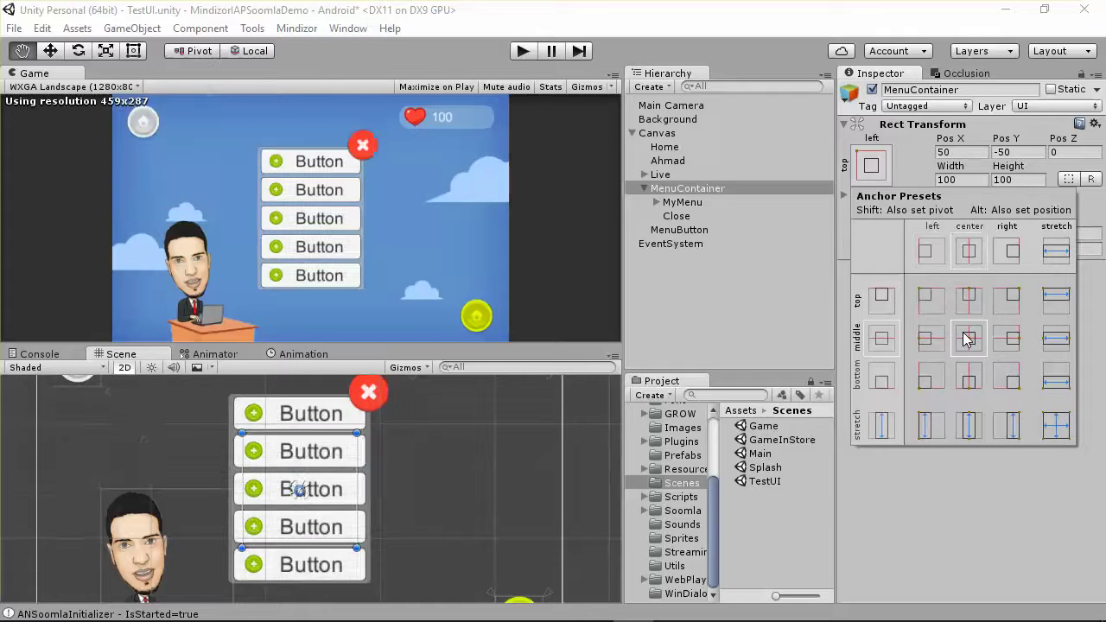
{"action": "left_click", "coordinate": [707, 188]}
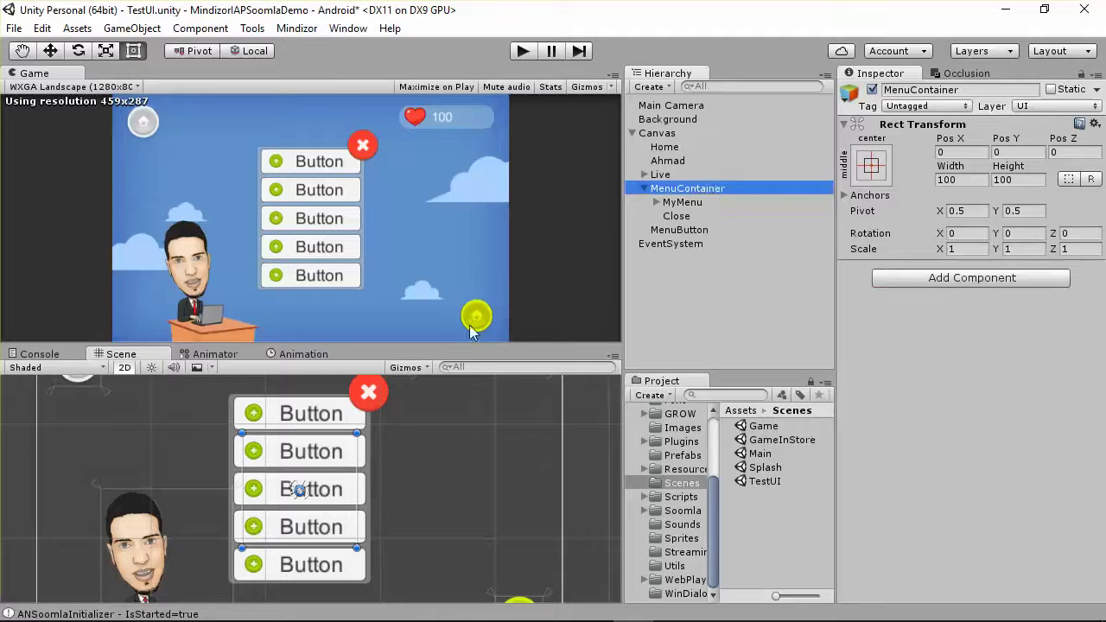
Try moving MenuContainer's anchors away from the canvas center, and undo the move.
{"action": "mouse_move", "coordinate": [467, 347]}
{"action": "left_mouse_down"}
{"action": "mouse_move", "coordinate": [468, 236]}
{"action": "mouse_move", "coordinate": [460, 356]}
{"action": "mouse_move", "coordinate": [481, 334]}
{"action": "left_mouse_up"}
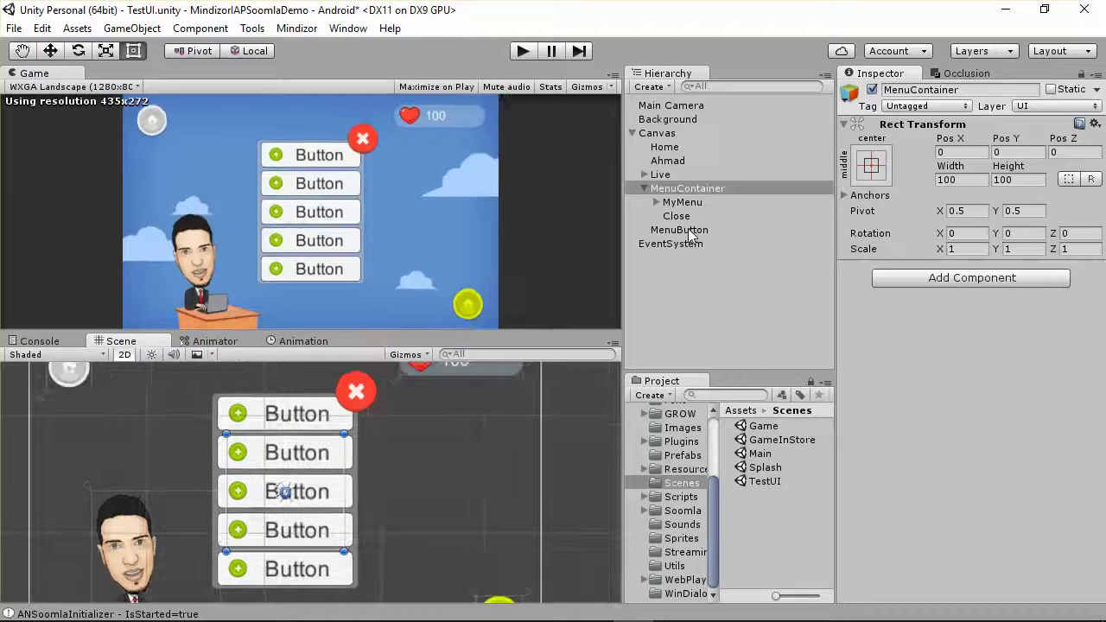
{"action": "double_click", "coordinate": [682, 189]}
{"action": "left_click", "coordinate": [873, 164]}
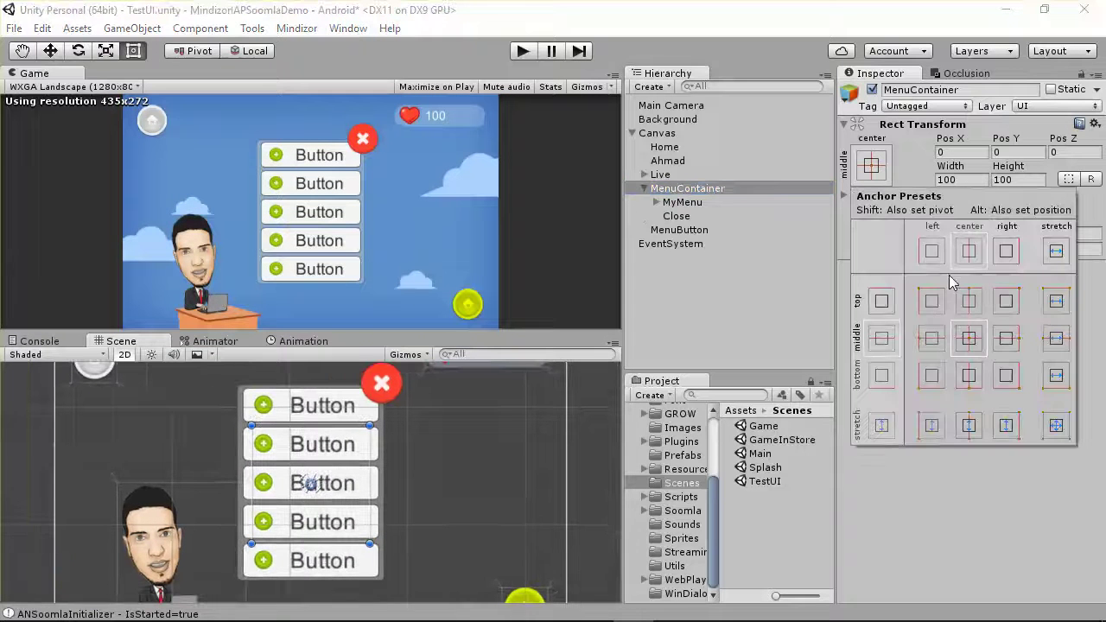
{"action": "scroll", "coordinate": [312, 483], "scroll_direction": "up", "scroll_amount": 2}
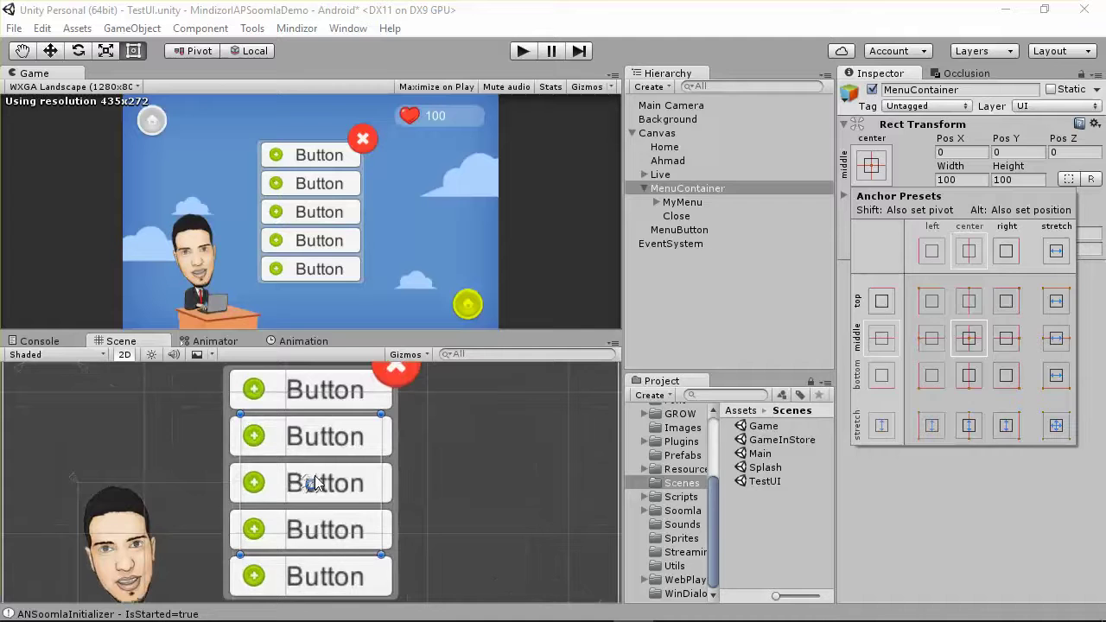
{"action": "left_click", "coordinate": [313, 483]}
{"action": "left_click_drag", "start_coordinate": [323, 486], "coordinate": [334, 475]}
{"action": "key", "text": "ctrl+z"}
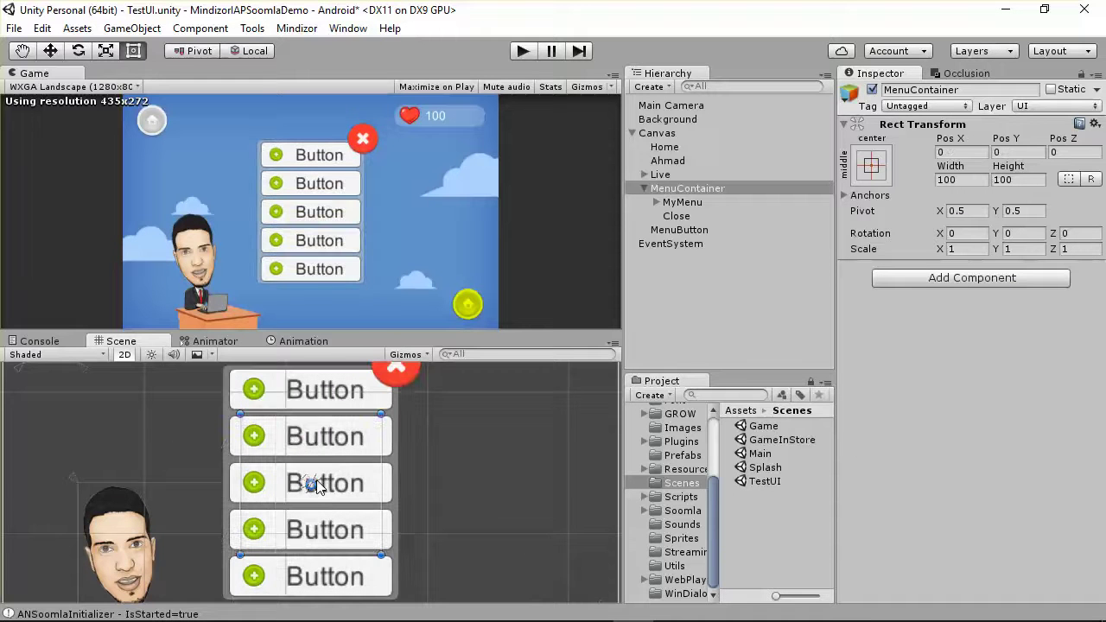
Spread MenuContainer's anchors into a custom rectangle around the menu, giving Left 23, Top 51, Right 25, Bottom 32, and check it in a smaller Game view.
{"action": "left_click_drag", "start_coordinate": [318, 483], "coordinate": [408, 363]}
{"action": "scroll", "coordinate": [416, 408], "scroll_direction": "down", "scroll_amount": 2}
{"action": "scroll", "coordinate": [303, 489], "scroll_direction": "down", "scroll_amount": 3}
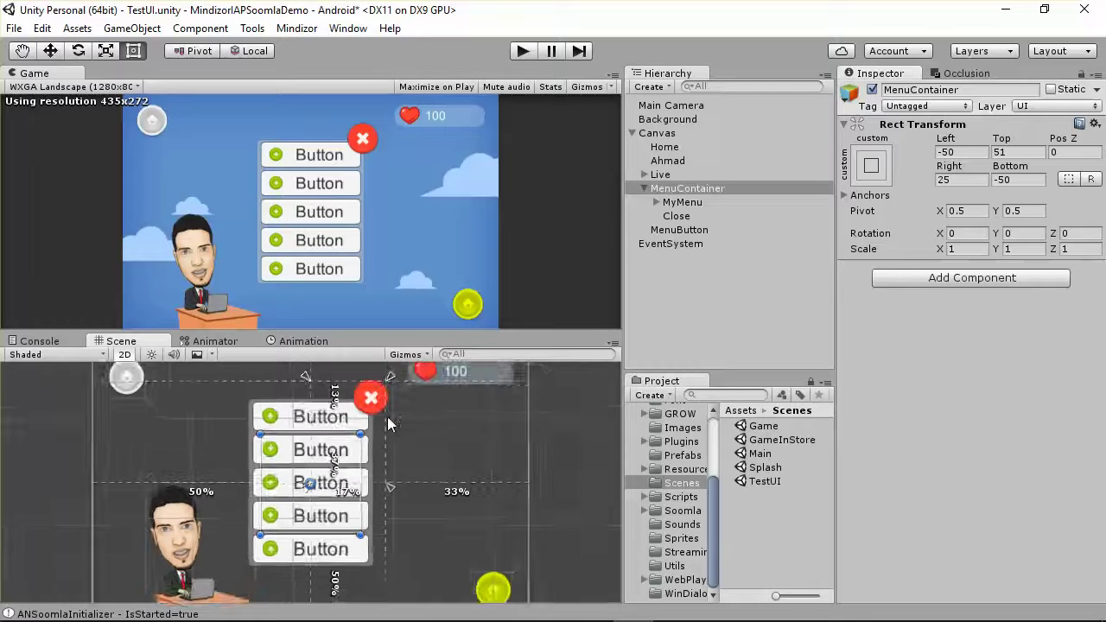
{"action": "scroll", "coordinate": [298, 493], "scroll_direction": "up", "scroll_amount": 2}
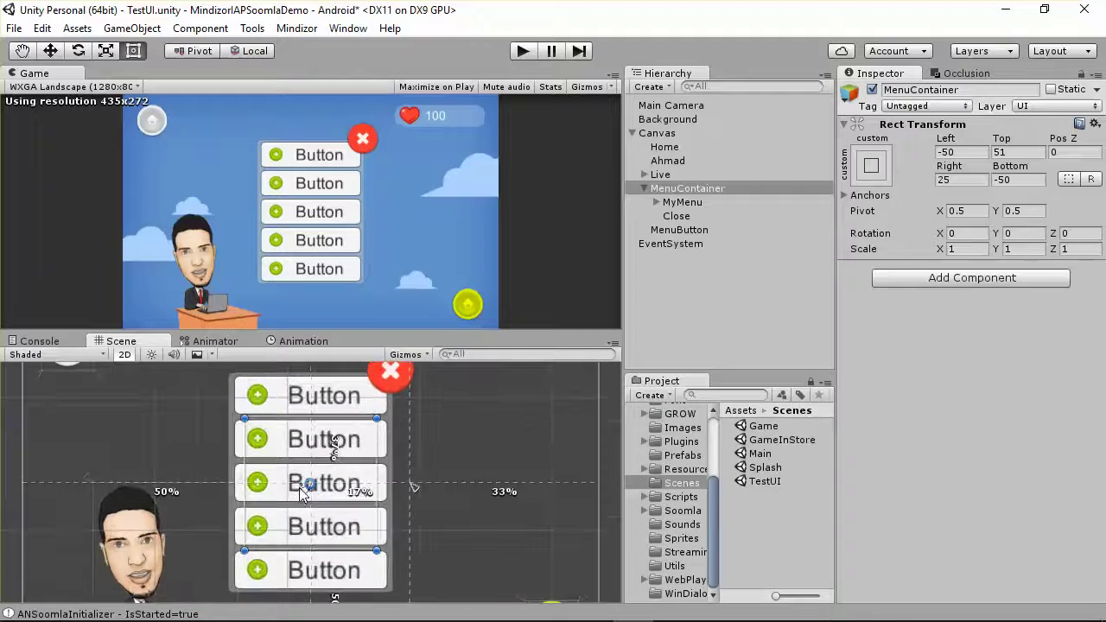
{"action": "left_click_drag", "start_coordinate": [309, 496], "coordinate": [212, 606]}
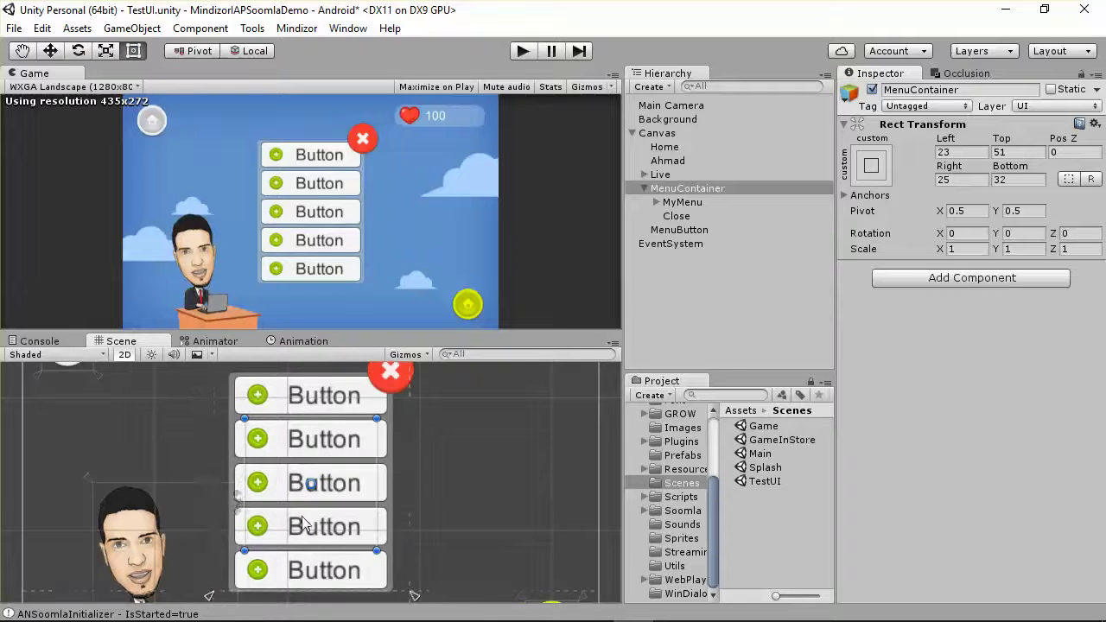
{"action": "scroll", "coordinate": [315, 482], "scroll_direction": "down", "scroll_amount": 3}
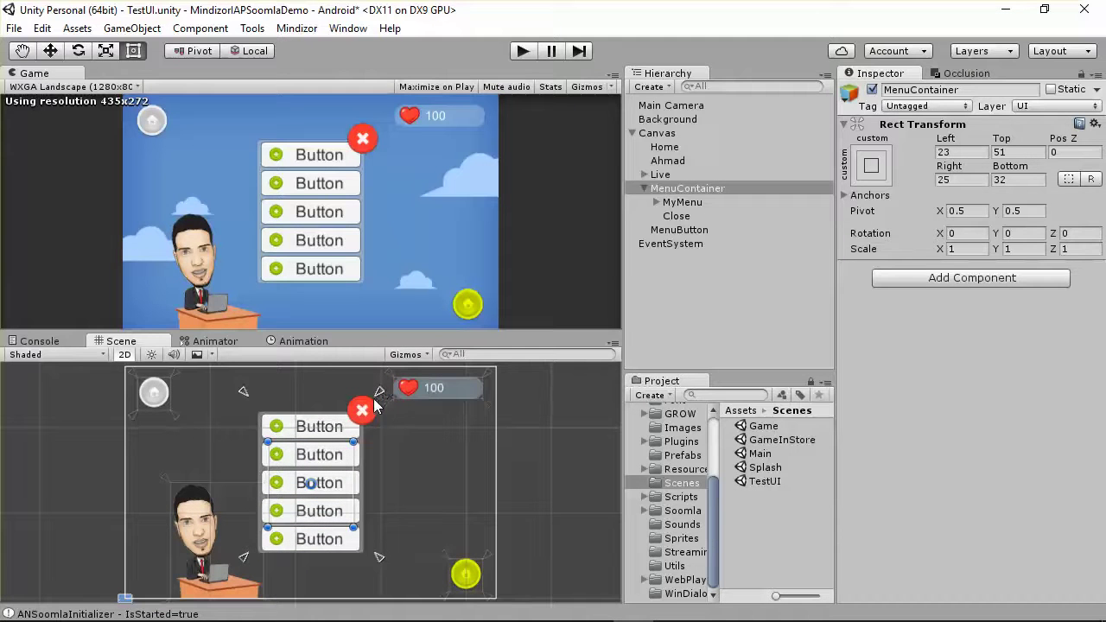
{"action": "left_click_drag", "start_coordinate": [394, 333], "coordinate": [415, 311]}
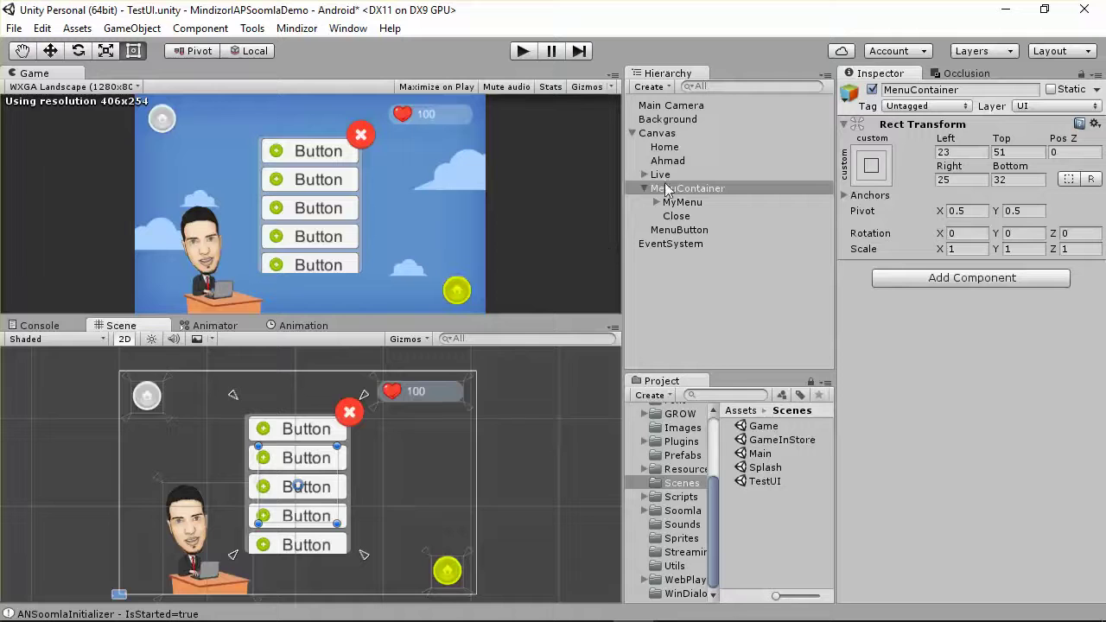
Create a new script component named MenuController on MenuContainer.
{"action": "double_click", "coordinate": [675, 189]}
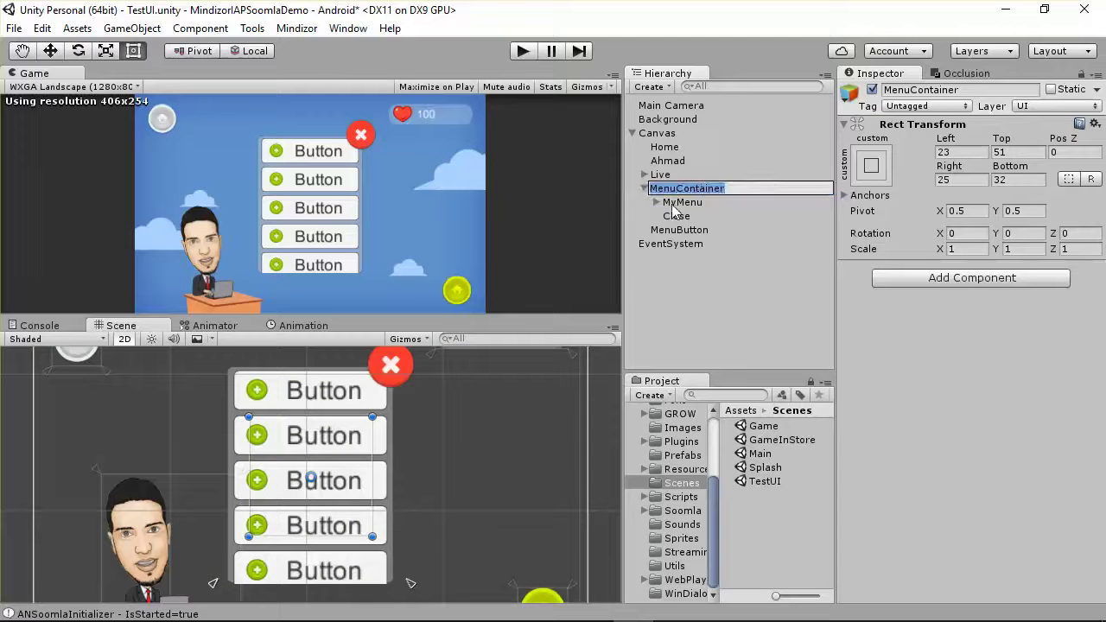
{"action": "left_click", "coordinate": [681, 198]}
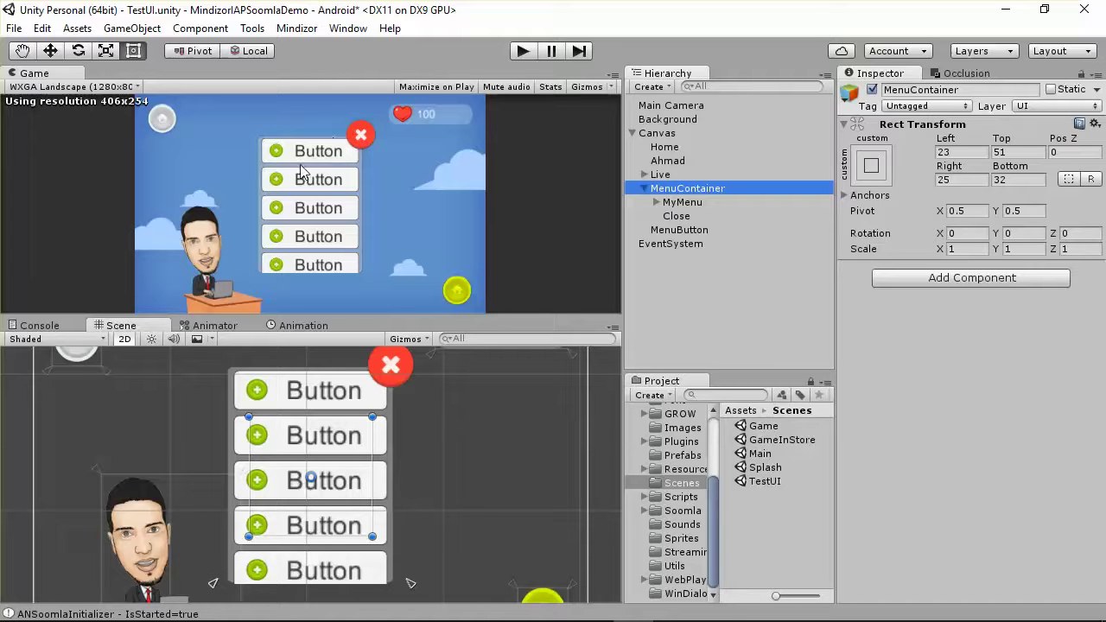
{"action": "left_click", "coordinate": [685, 188]}
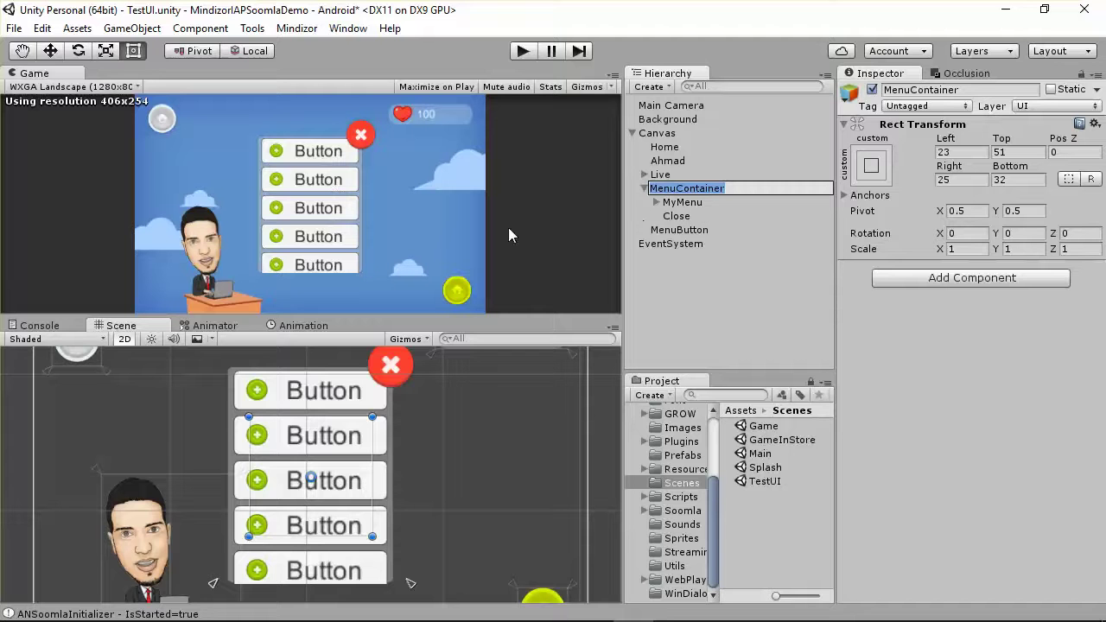
{"action": "left_click", "coordinate": [672, 202]}
{"action": "left_click", "coordinate": [666, 191]}
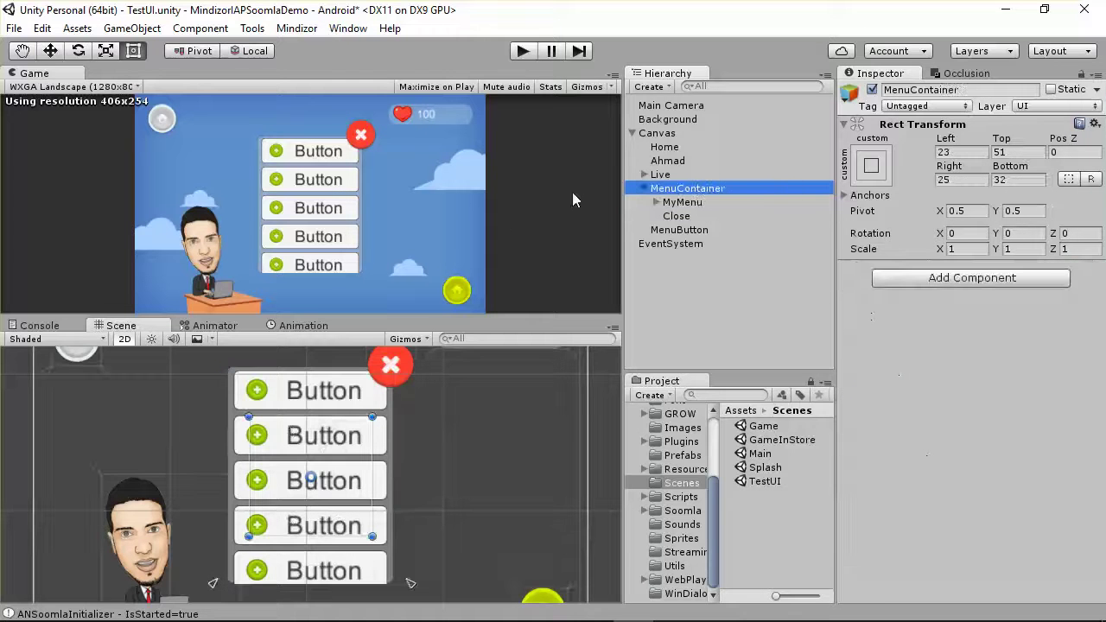
{"action": "left_click", "coordinate": [938, 278]}
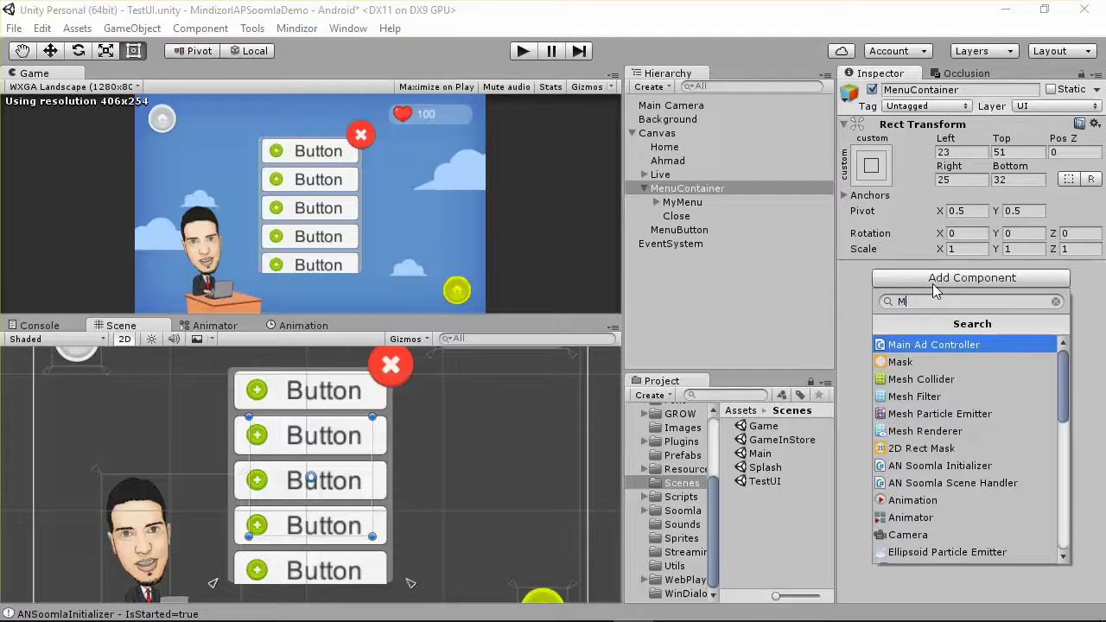
{"action": "type", "text": "enuController"}
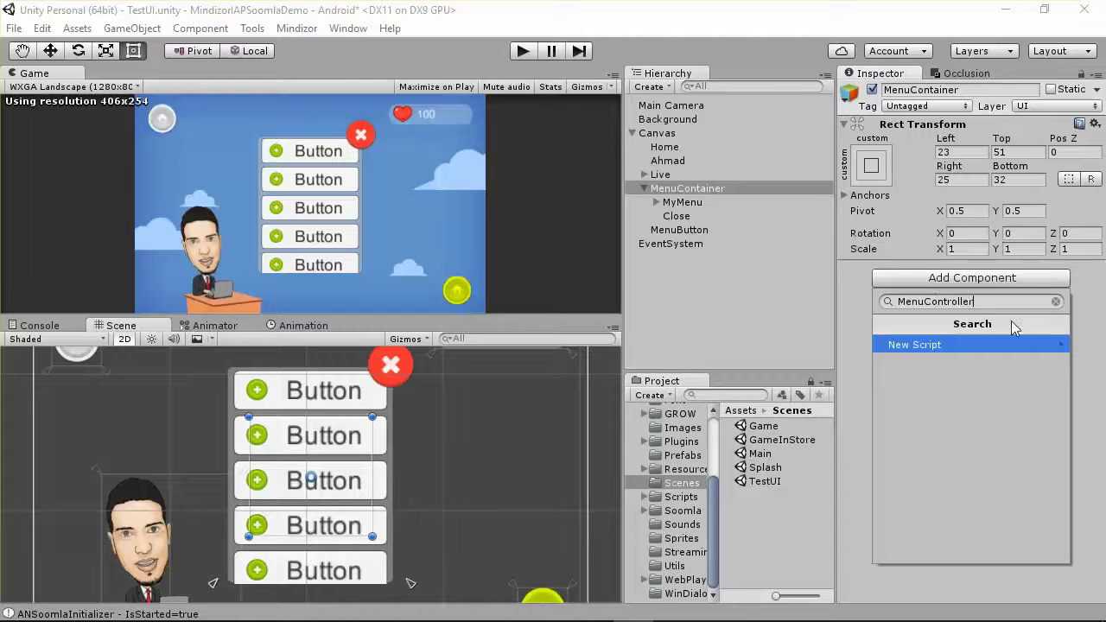
{"action": "left_click", "coordinate": [968, 346]}
{"action": "left_click", "coordinate": [944, 550]}
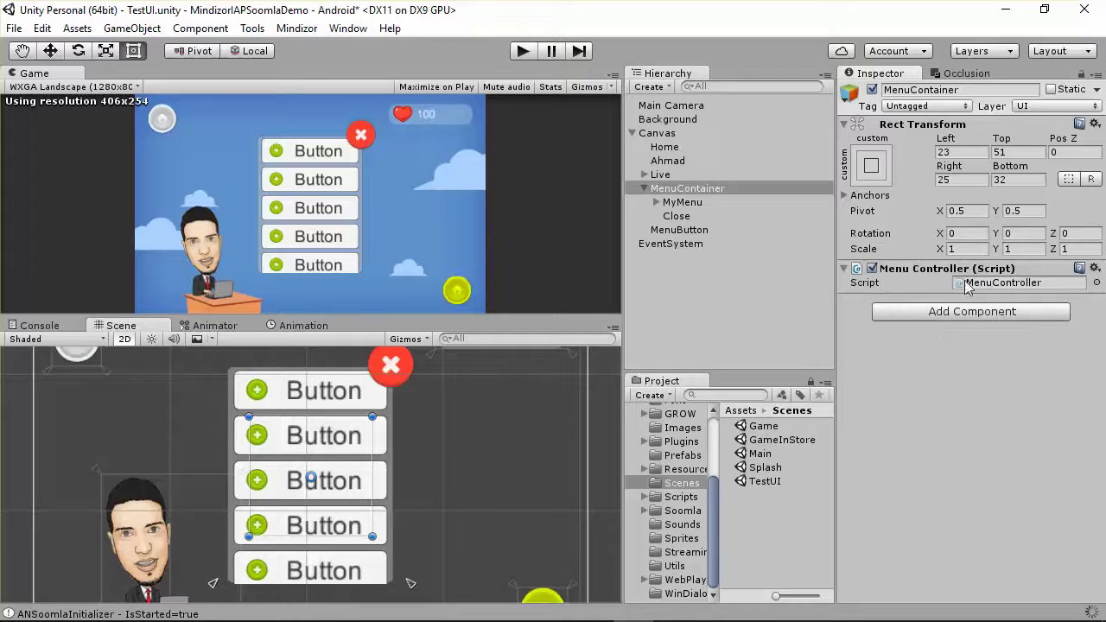
Open the MenuController script in MonoDevelop and delete the template code inside the class body.
{"action": "left_click", "coordinate": [1001, 285]}
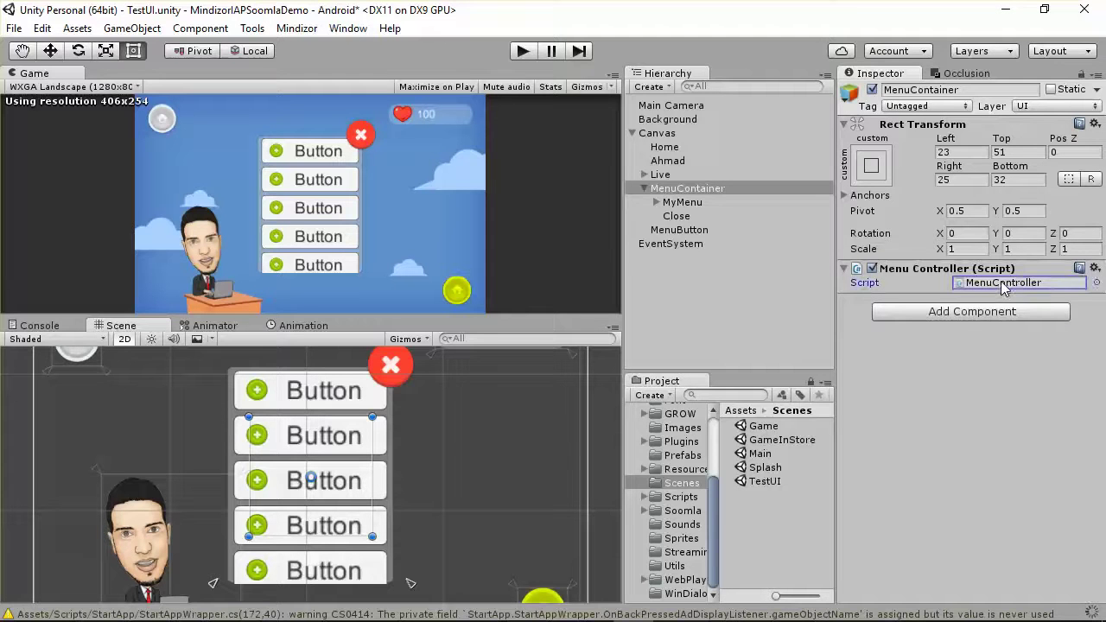
{"action": "double_click", "coordinate": [1003, 288]}
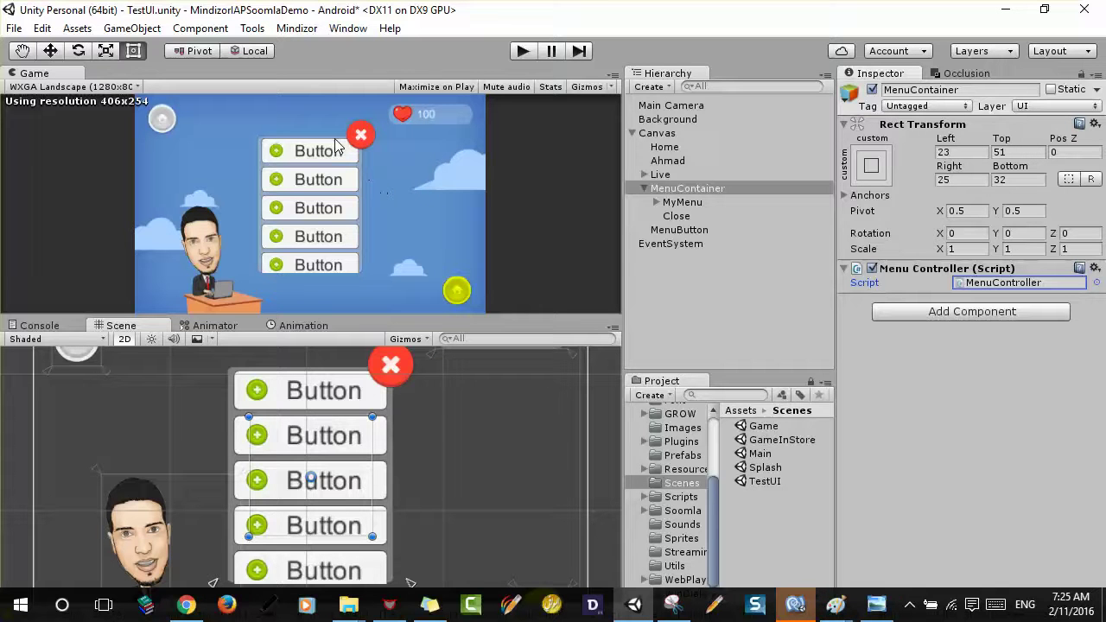
{"action": "left_click", "coordinate": [796, 605]}
{"action": "left_click", "coordinate": [457, 313]}
{"action": "left_click_drag", "start_coordinate": [419, 316], "coordinate": [360, 206]}
{"action": "key", "text": "Delete"}
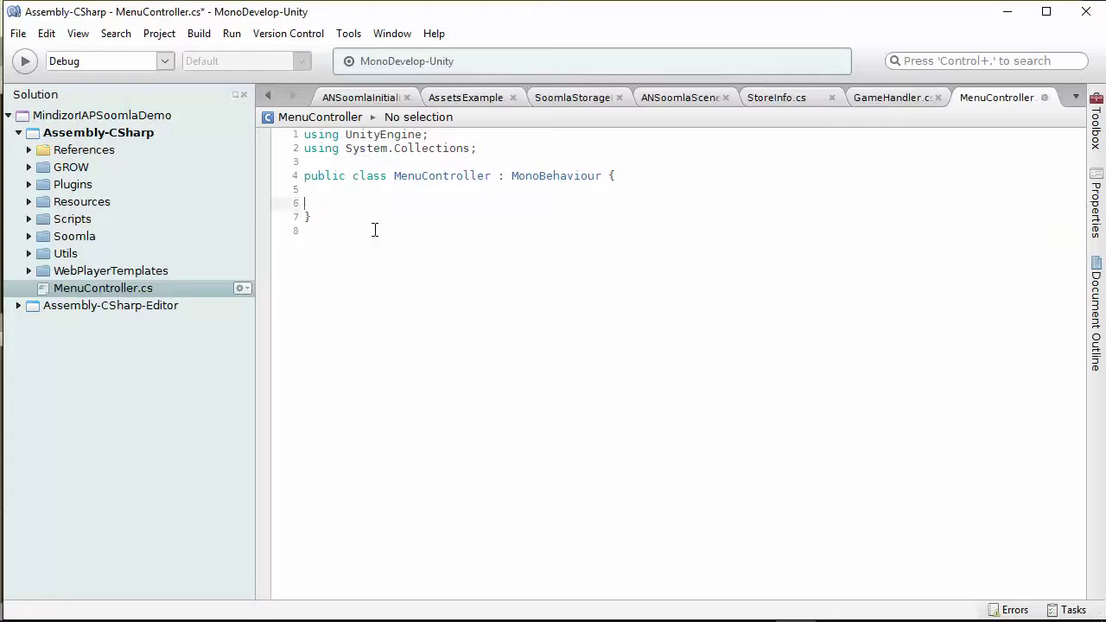
Declare an empty method public void ShowDialog(){} in the MenuController class.
{"action": "key", "text": "Return"}
{"action": "key", "text": "Return"}
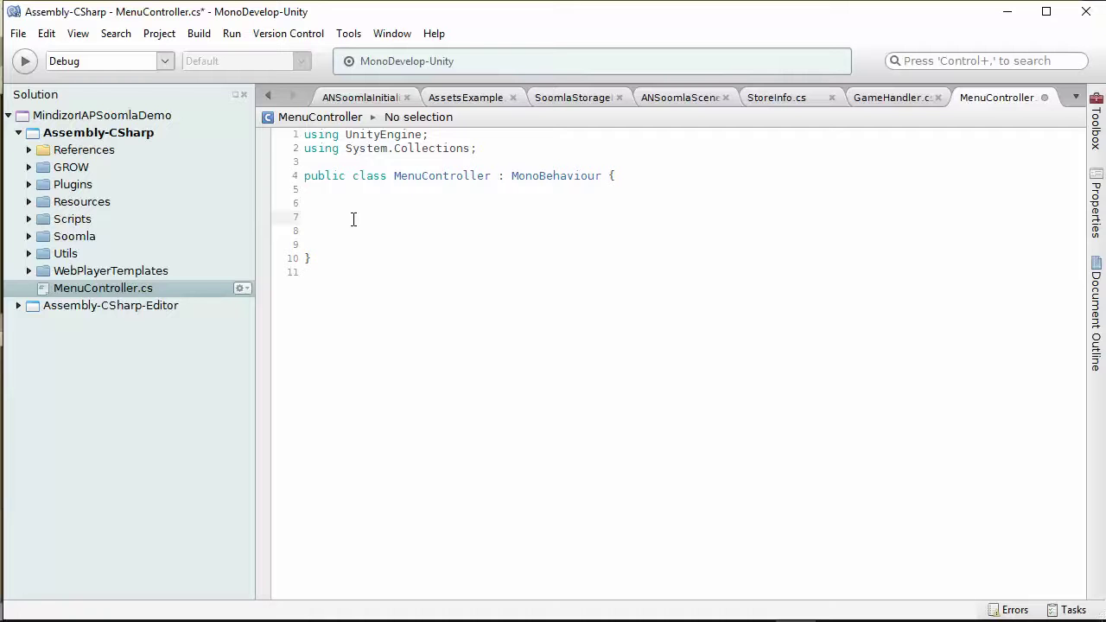
{"action": "type", "text": "pu"}
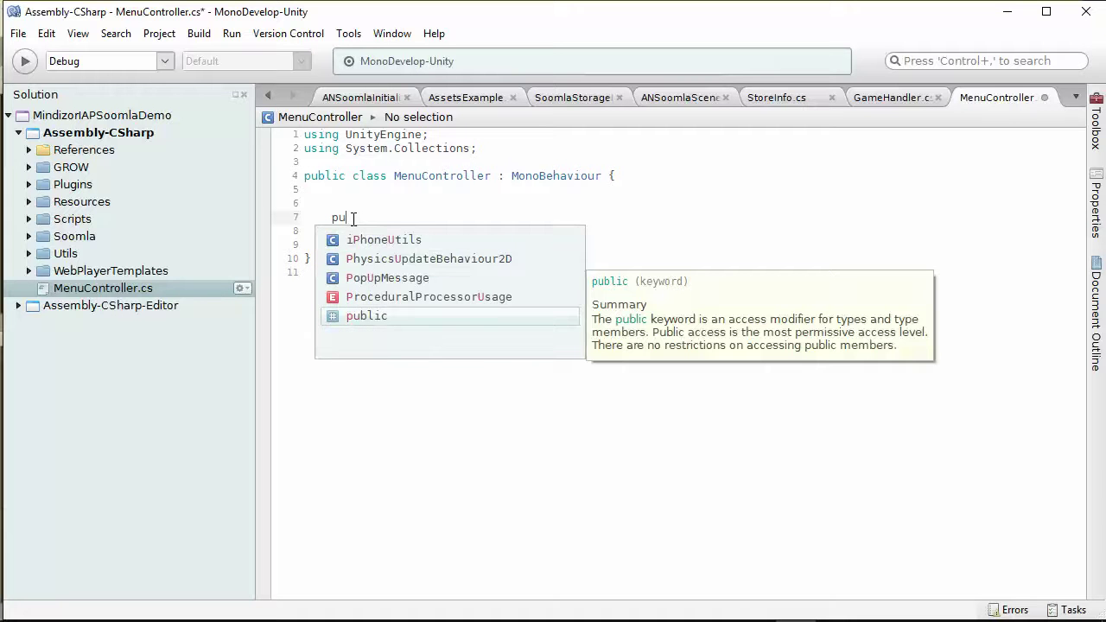
{"action": "type", "text": "blic void ShowDial"}
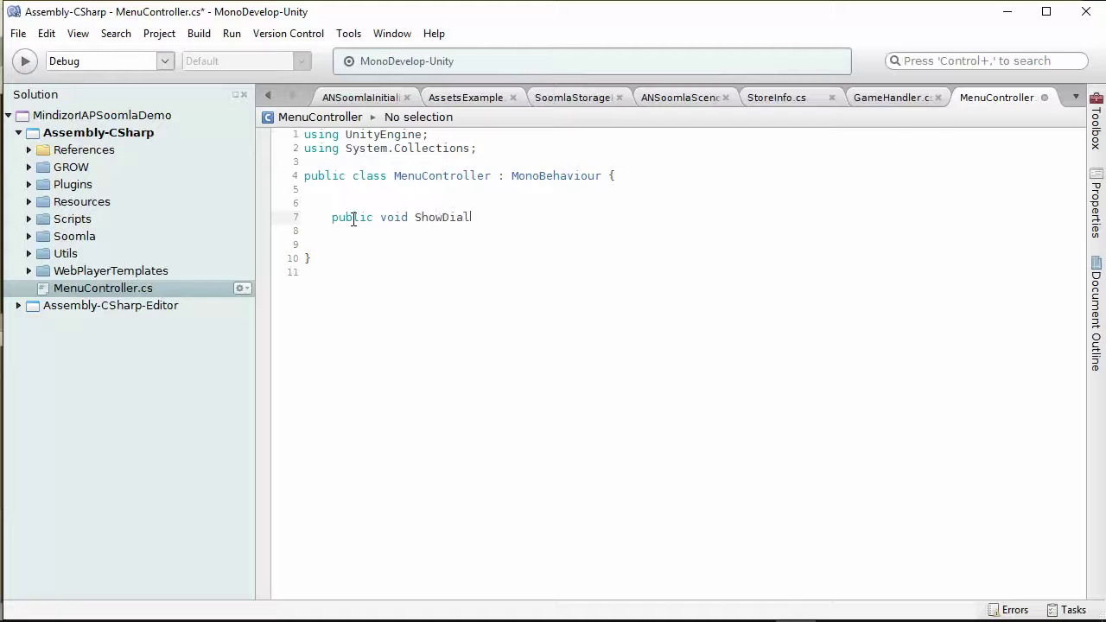
{"action": "type", "text": "{}"}
Duplicate the ShowDialog method below itself and rename the copy to HideDialog.
{"action": "left_click_drag", "start_coordinate": [514, 217], "coordinate": [318, 220]}
{"action": "key", "text": "ctrl+c"}
{"action": "left_click", "coordinate": [376, 252]}
{"action": "key", "text": "ctrl+v"}
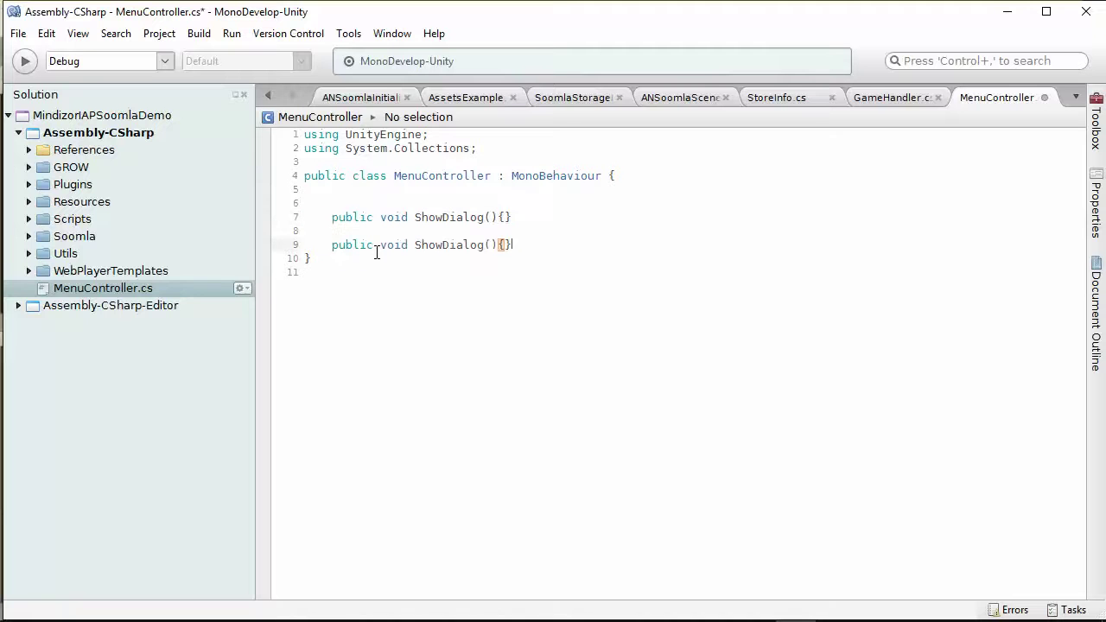
{"action": "left_click_drag", "start_coordinate": [416, 246], "coordinate": [446, 250]}
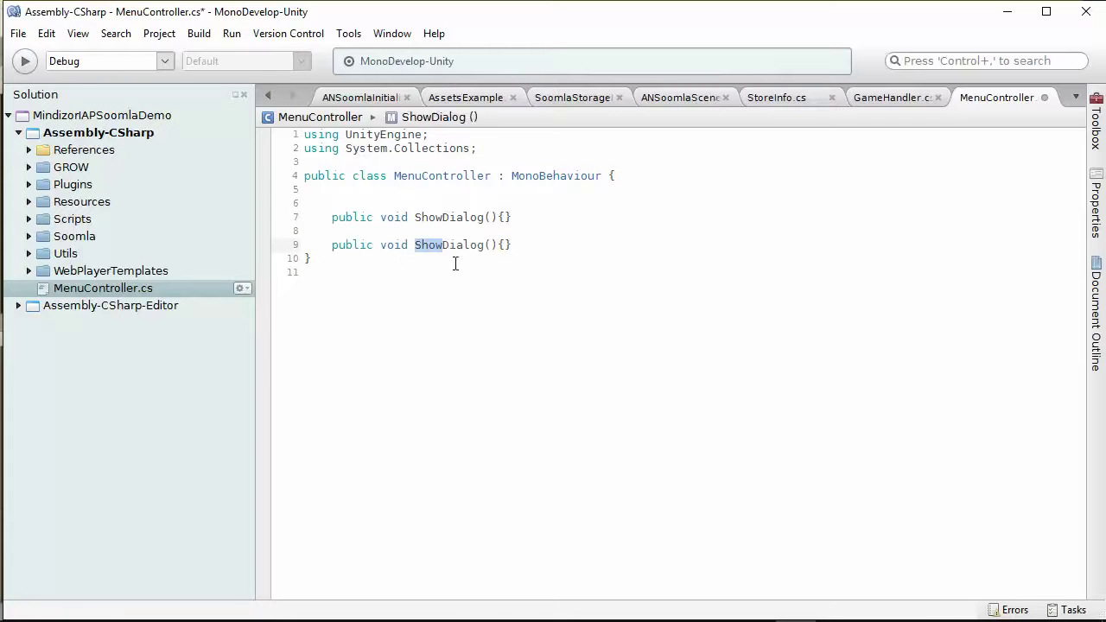
{"action": "type", "text": "Hide"}
Declare the field public Animator anim; above the ShowDialog method.
{"action": "left_click", "coordinate": [482, 200]}
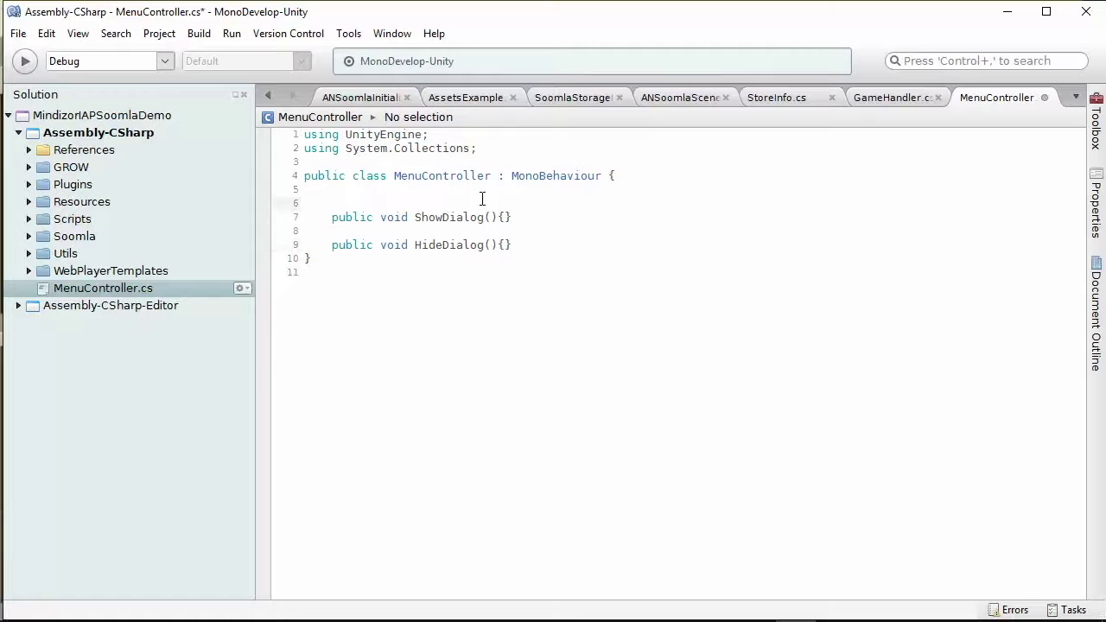
{"action": "type", "text": "public "}
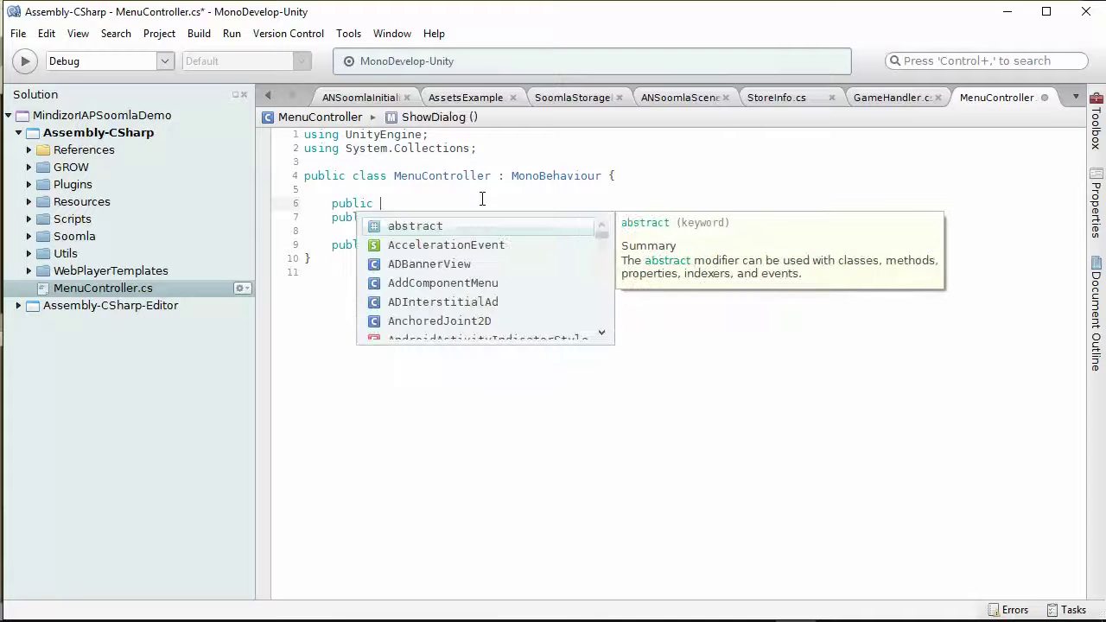
{"action": "type", "text": "Animator "}
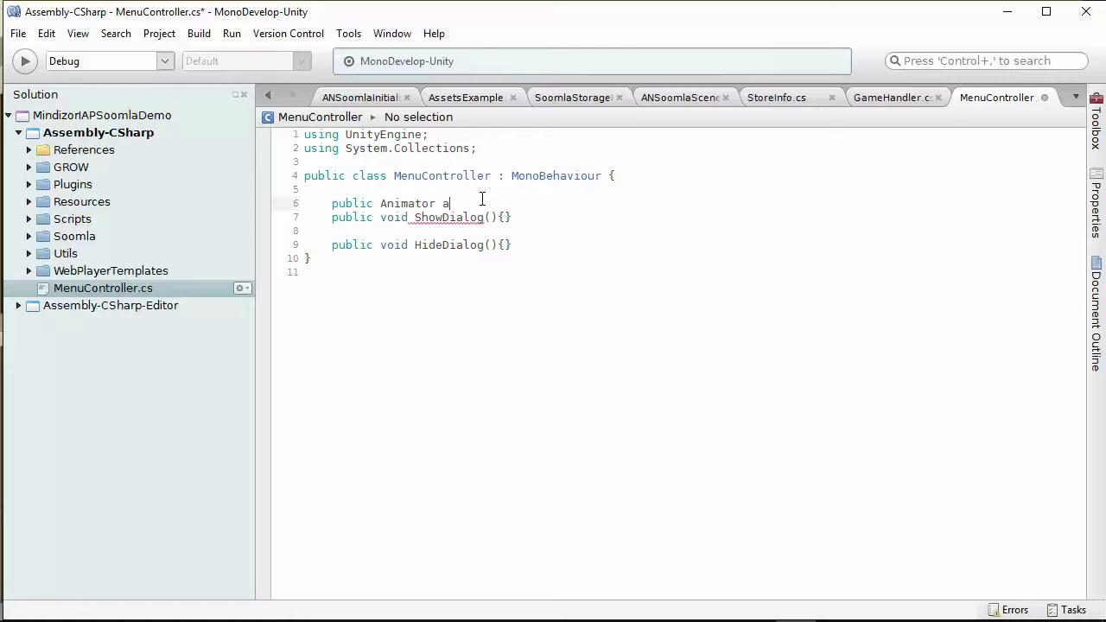
{"action": "type", "text": "ani;"}
{"action": "key", "text": "BackSpace"}
{"action": "type", "text": "m;"}
Expand the bodies of ShowDialog and HideDialog over several lines and save the script.
{"action": "left_click", "coordinate": [504, 217]}
{"action": "key", "text": "Return"}
{"action": "key", "text": "Return"}
{"action": "left_click", "coordinate": [506, 286]}
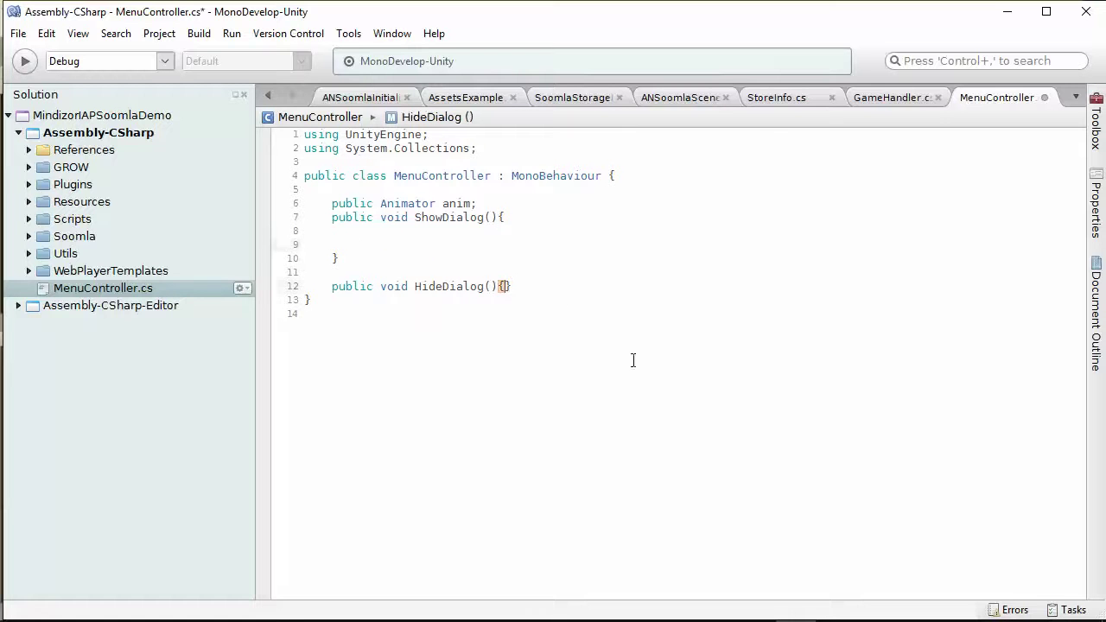
{"action": "key", "text": "Return"}
{"action": "key", "text": "Return"}
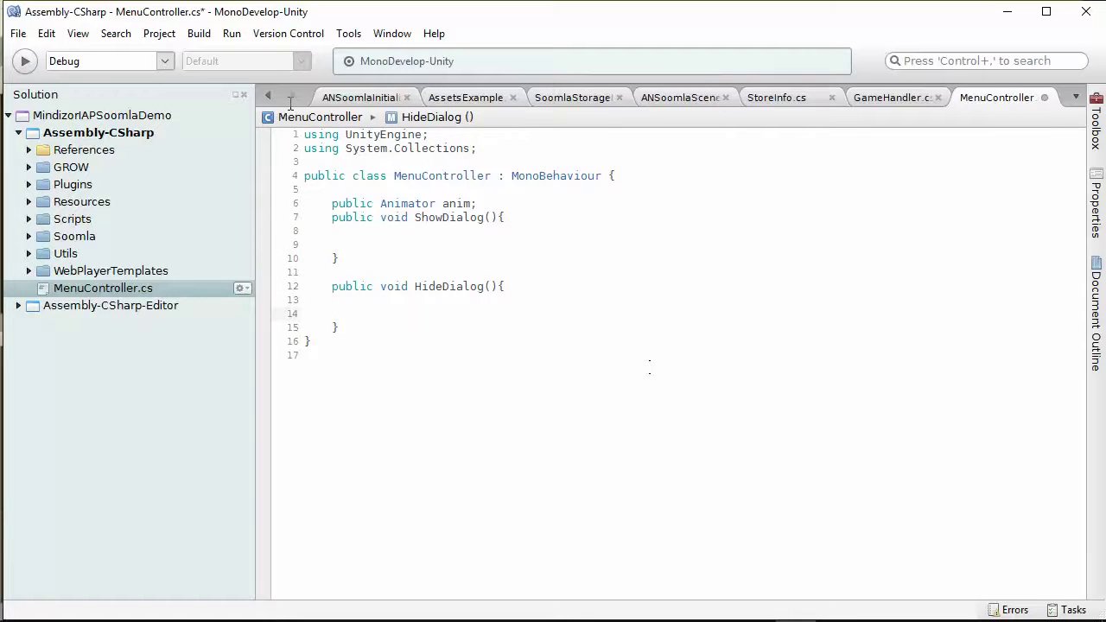
{"action": "left_click", "coordinate": [17, 33]}
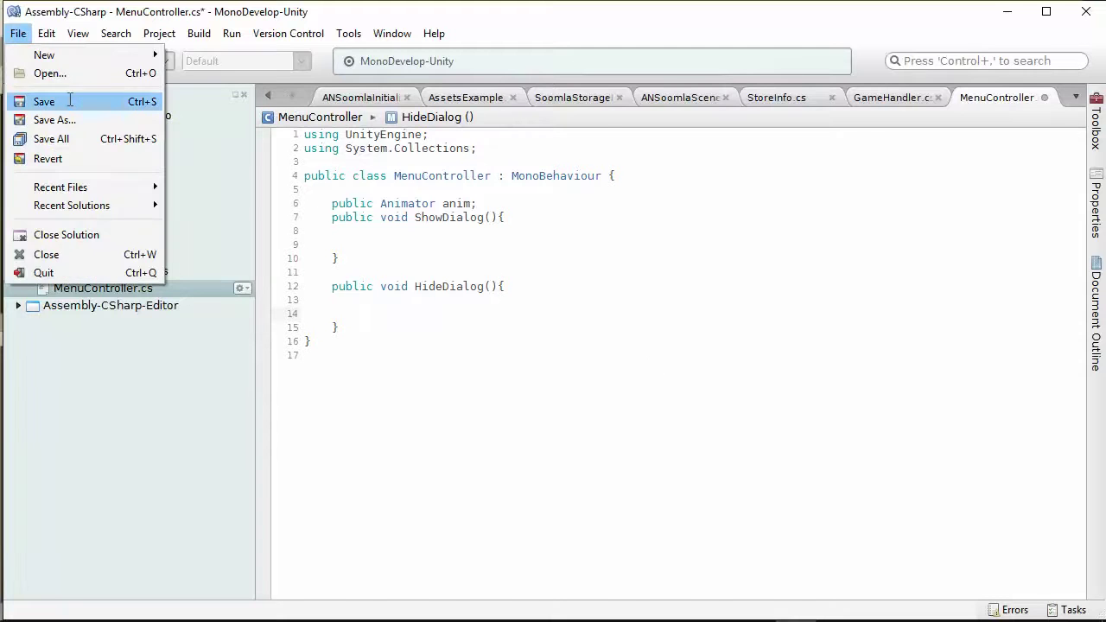
{"action": "left_click", "coordinate": [39, 168]}
Add the statement Debug.Log (""); inside the ShowDialog method.
{"action": "left_click", "coordinate": [470, 233]}
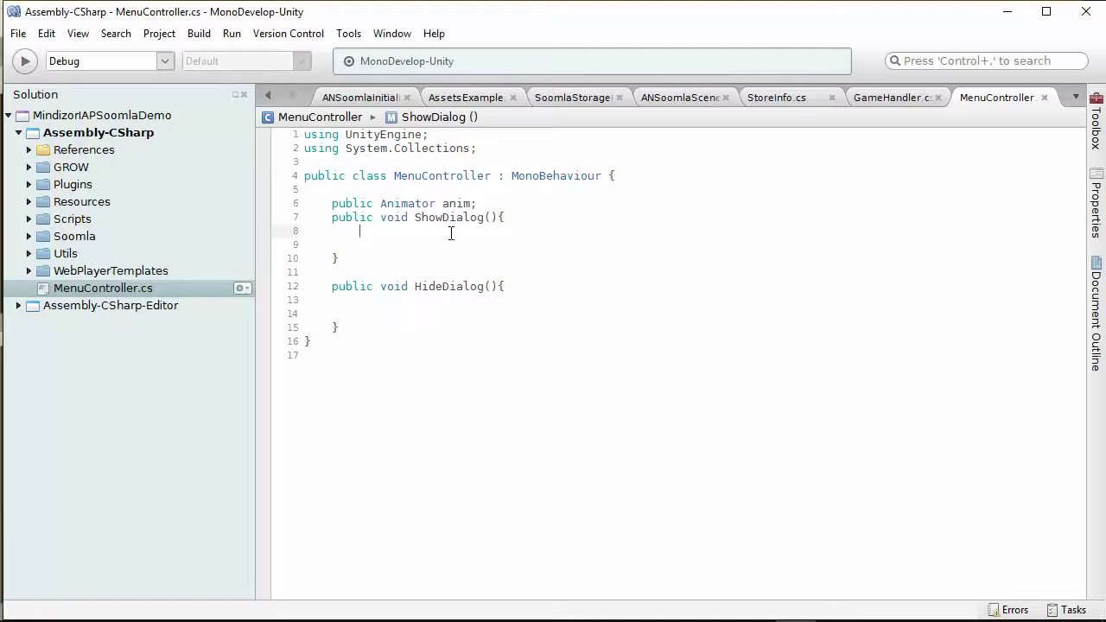
{"action": "key", "text": "Return"}
{"action": "type", "text": "De"}
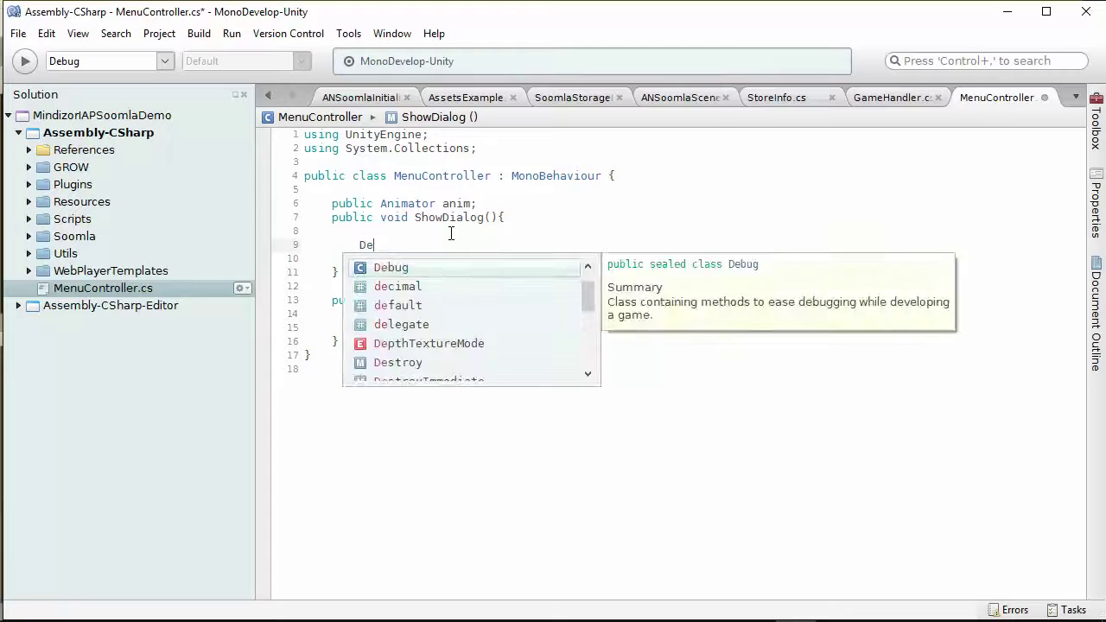
{"action": "type", "text": "bug.l"}
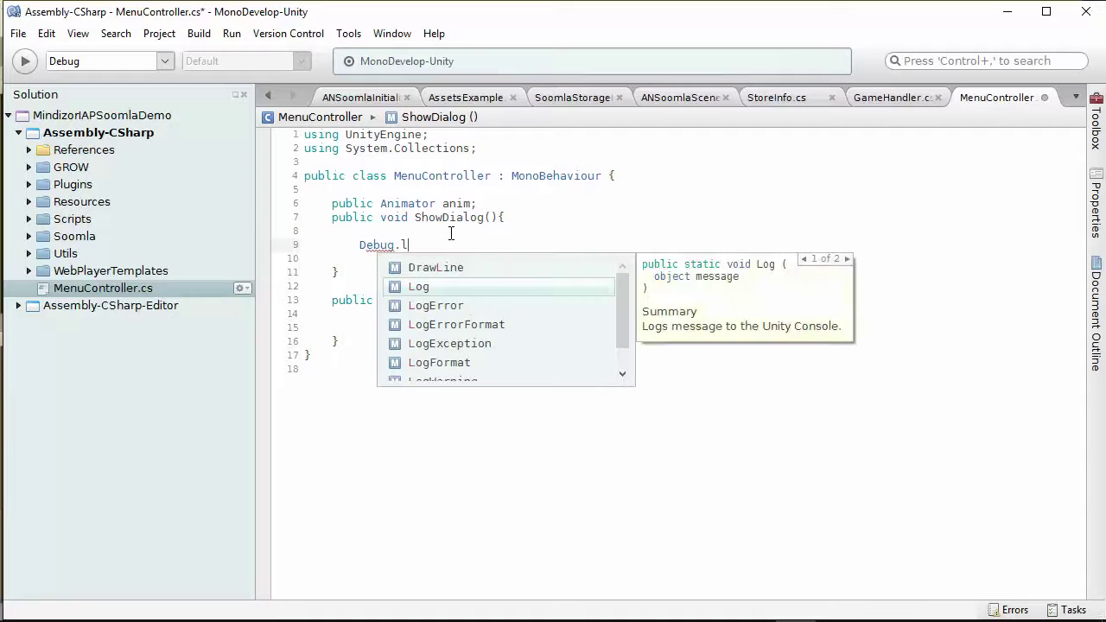
{"action": "key", "text": "Return"}
{"action": "type", "text": "();"}
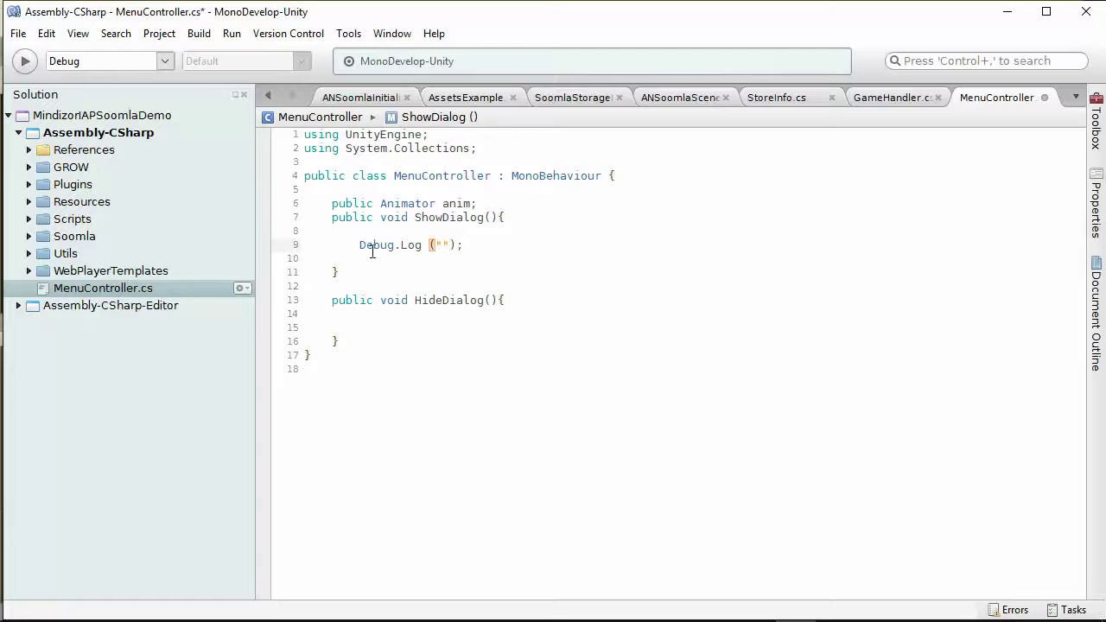
Copy the Debug.Log statement into HideDialog and set its message to "HideDialog".
{"action": "left_click_drag", "start_coordinate": [507, 241], "coordinate": [336, 242]}
{"action": "key", "text": "ctrl+c"}
{"action": "left_click", "coordinate": [377, 327]}
{"action": "key", "text": "ctrl+v"}
{"action": "double_click", "coordinate": [441, 301]}
{"action": "key", "text": "ctrl+c"}
{"action": "left_click", "coordinate": [443, 328]}
{"action": "key", "text": "ctrl+v"}
Set the Debug.Log message in ShowDialog to "ShowDialog" and save the script.
{"action": "double_click", "coordinate": [436, 218]}
{"action": "key", "text": "ctrl+c"}
{"action": "left_click", "coordinate": [446, 246]}
{"action": "key", "text": "ctrl+v"}
{"action": "left_click", "coordinate": [17, 33]}
{"action": "left_click", "coordinate": [48, 99]}
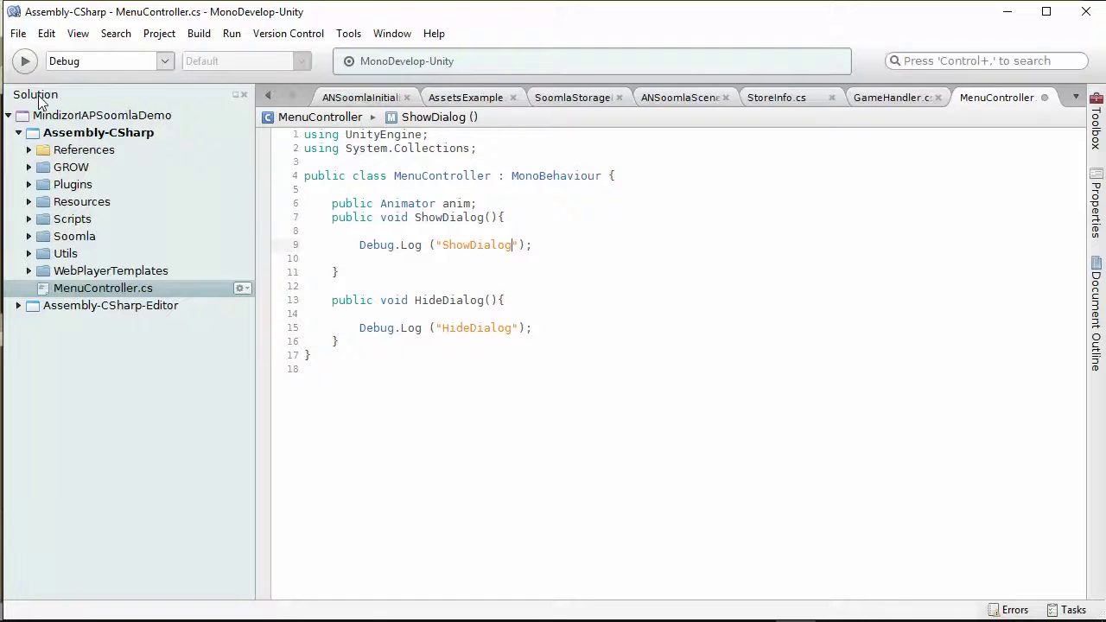
Switch to Unity and inspect the yellow MenuButton's On Click event settings.
{"action": "left_click", "coordinate": [1004, 15]}
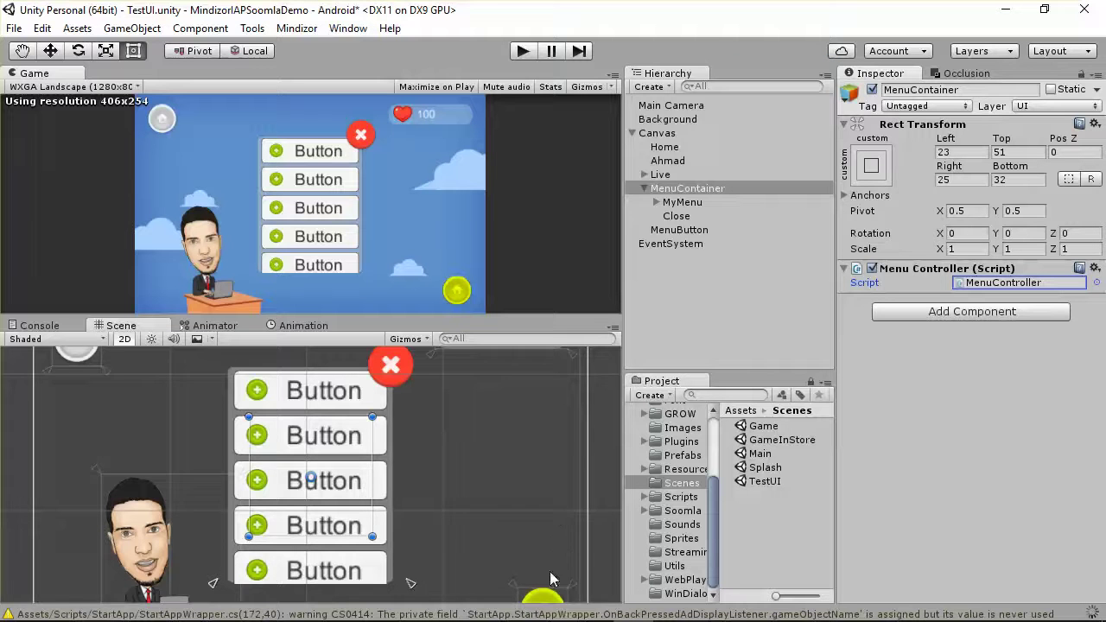
{"action": "scroll", "coordinate": [553, 540], "scroll_direction": "down", "scroll_amount": 1}
{"action": "left_click", "coordinate": [522, 596]}
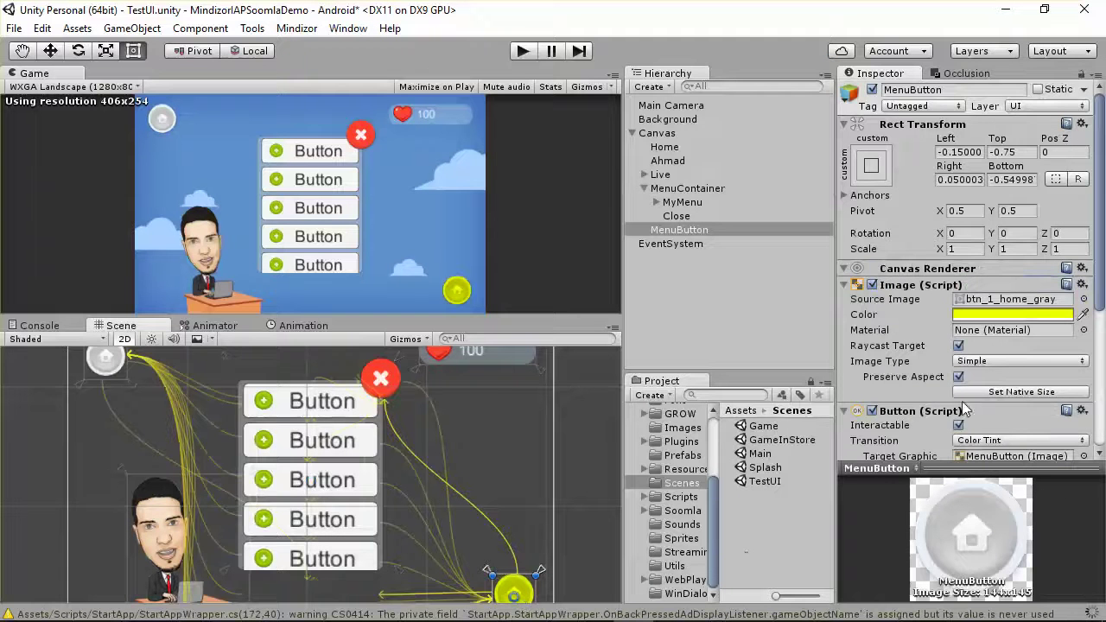
{"action": "scroll", "coordinate": [1004, 360], "scroll_direction": "down", "scroll_amount": 5}
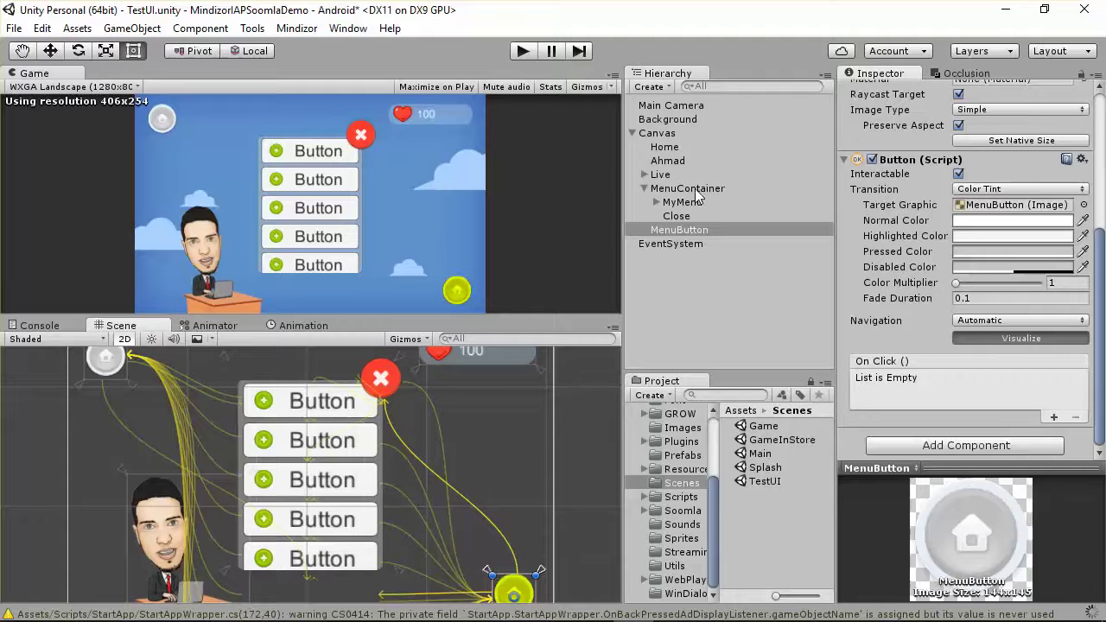
Add an Animator component to MenuContainer and assign it to the Menu Controller script's Anim field.
{"action": "left_click", "coordinate": [697, 189]}
{"action": "left_click", "coordinate": [696, 189]}
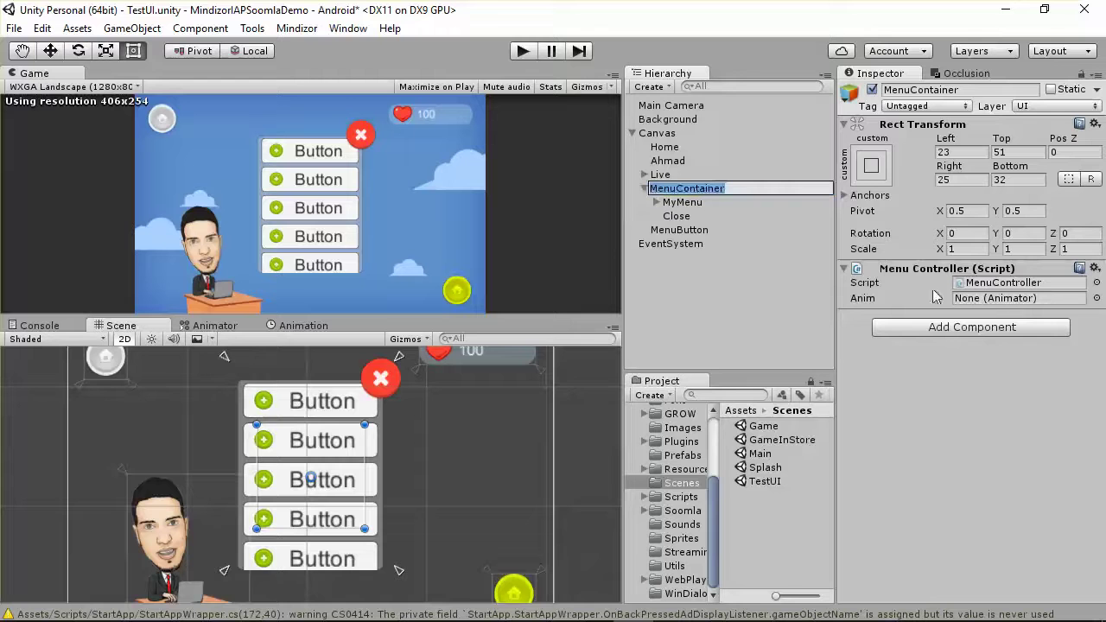
{"action": "left_click_drag", "start_coordinate": [683, 204], "coordinate": [683, 195]}
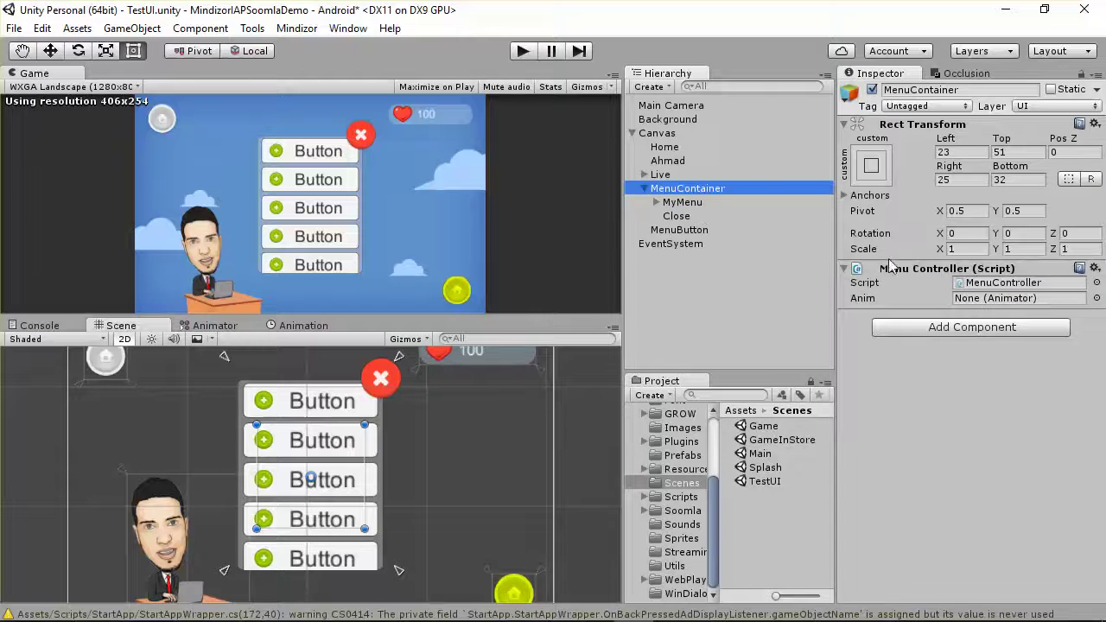
{"action": "left_click", "coordinate": [972, 327]}
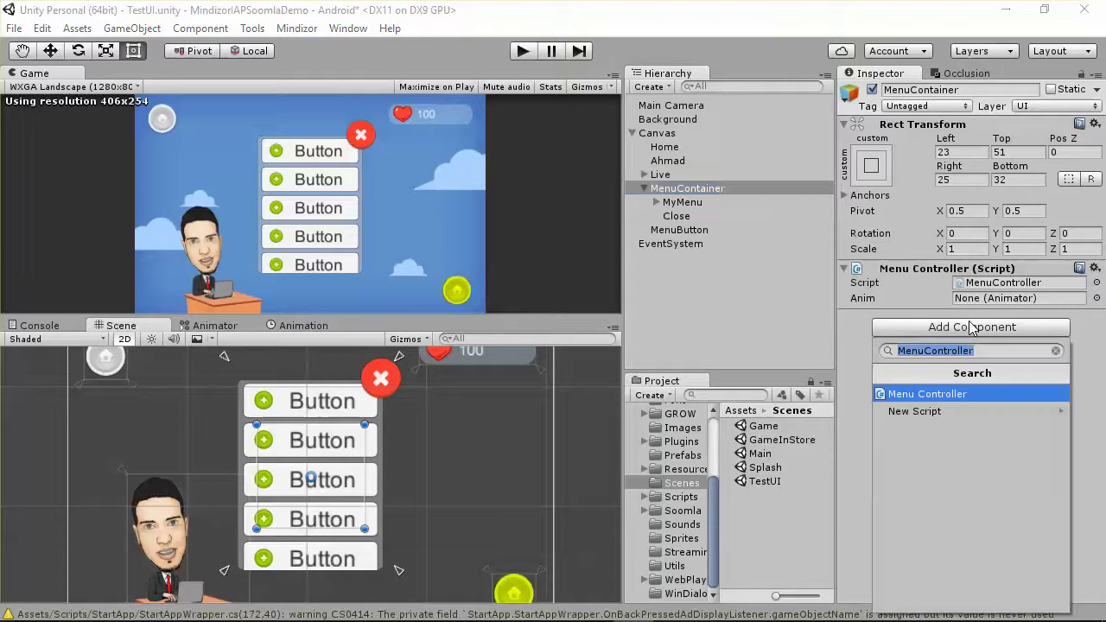
{"action": "type", "text": "an"}
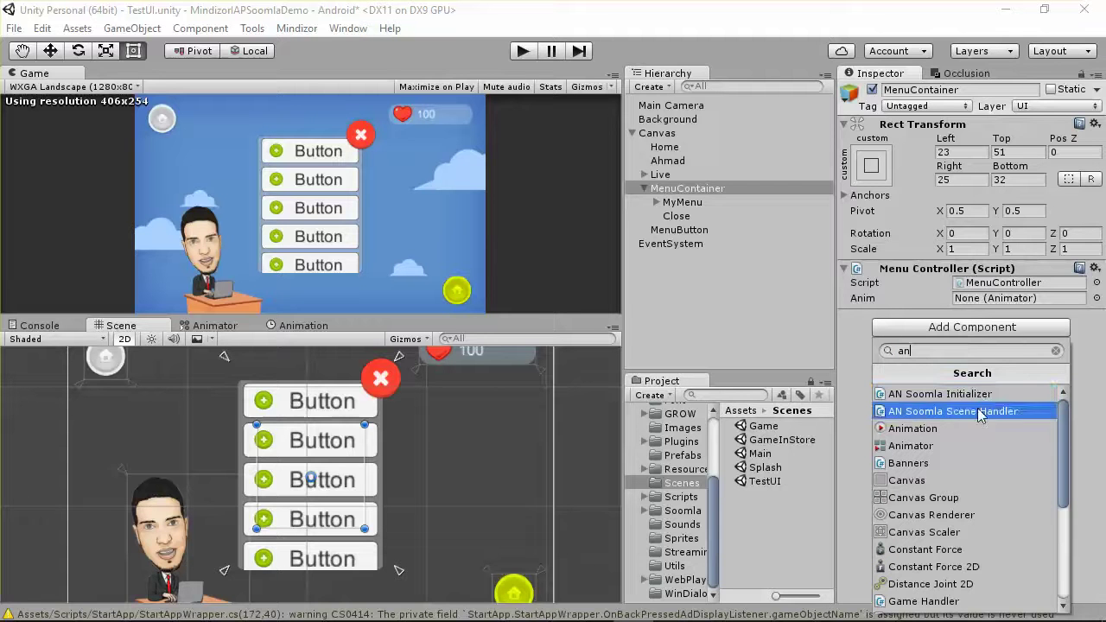
{"action": "left_click", "coordinate": [938, 446]}
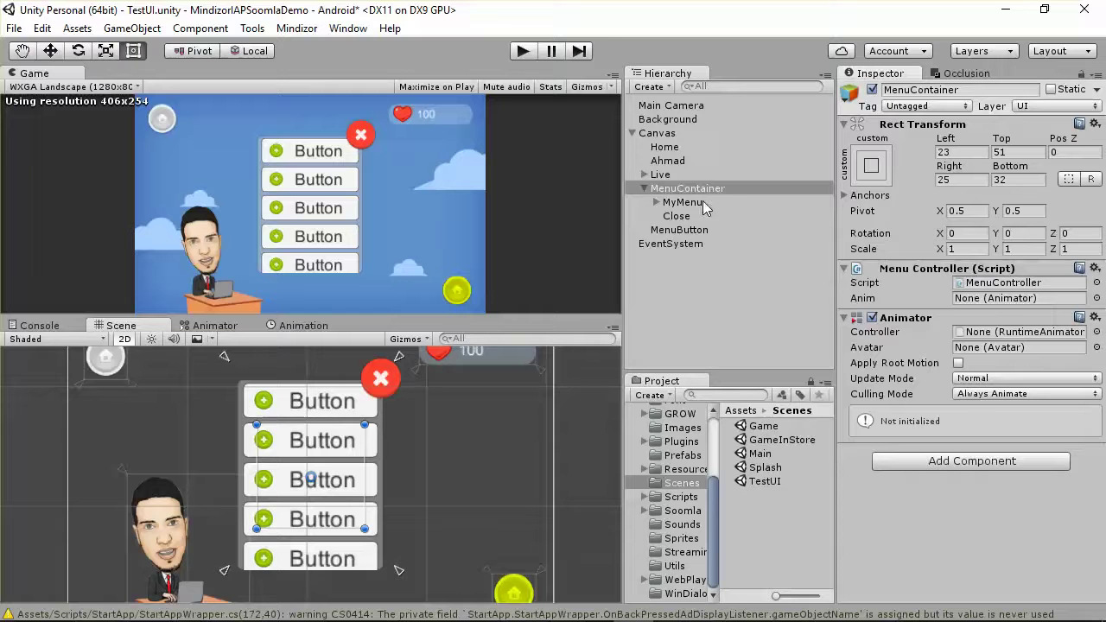
{"action": "left_click_drag", "start_coordinate": [692, 190], "coordinate": [787, 229]}
{"action": "left_click_drag", "start_coordinate": [733, 192], "coordinate": [992, 306]}
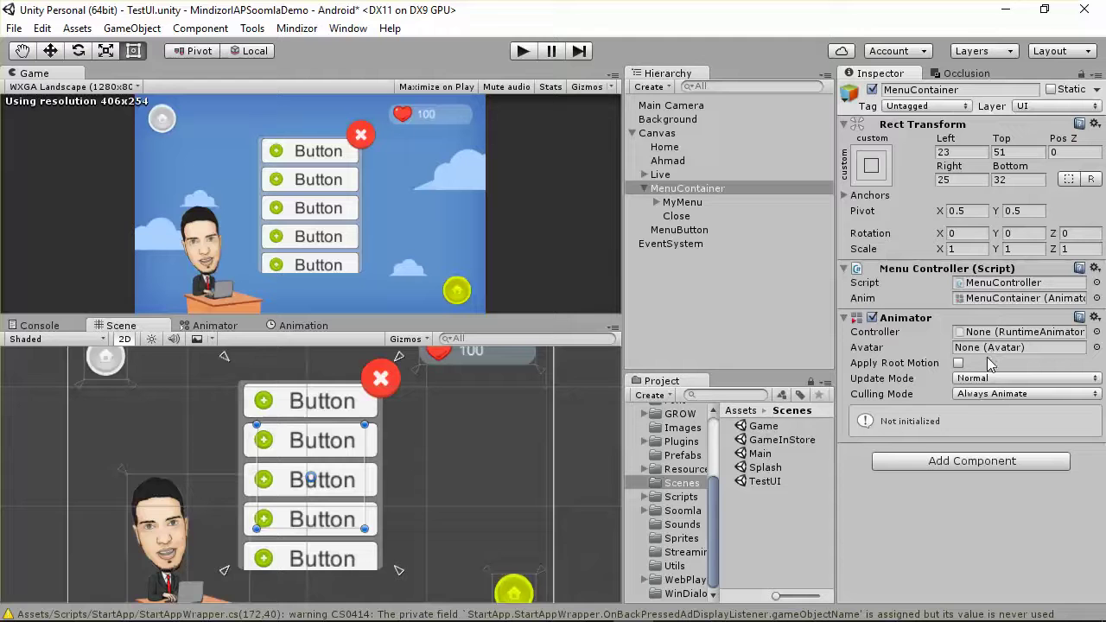
Add an On Click event to MenuButton with MenuContainer as its target object.
{"action": "left_click", "coordinate": [690, 204]}
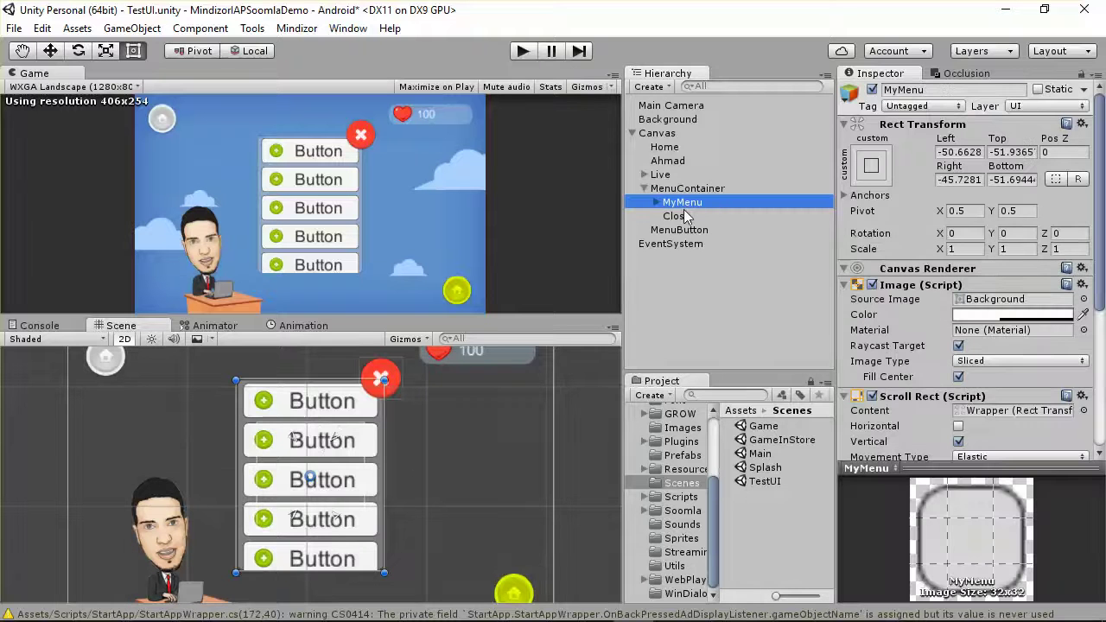
{"action": "scroll", "coordinate": [562, 467], "scroll_direction": "down", "scroll_amount": 1}
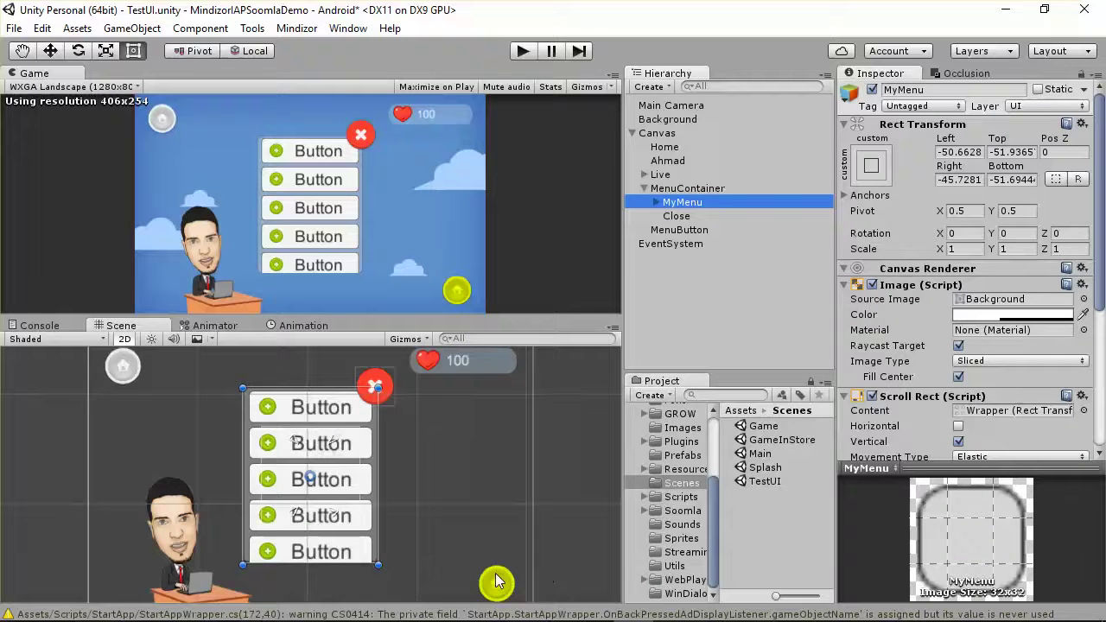
{"action": "left_click", "coordinate": [497, 585]}
{"action": "scroll", "coordinate": [899, 406], "scroll_direction": "down", "scroll_amount": 5}
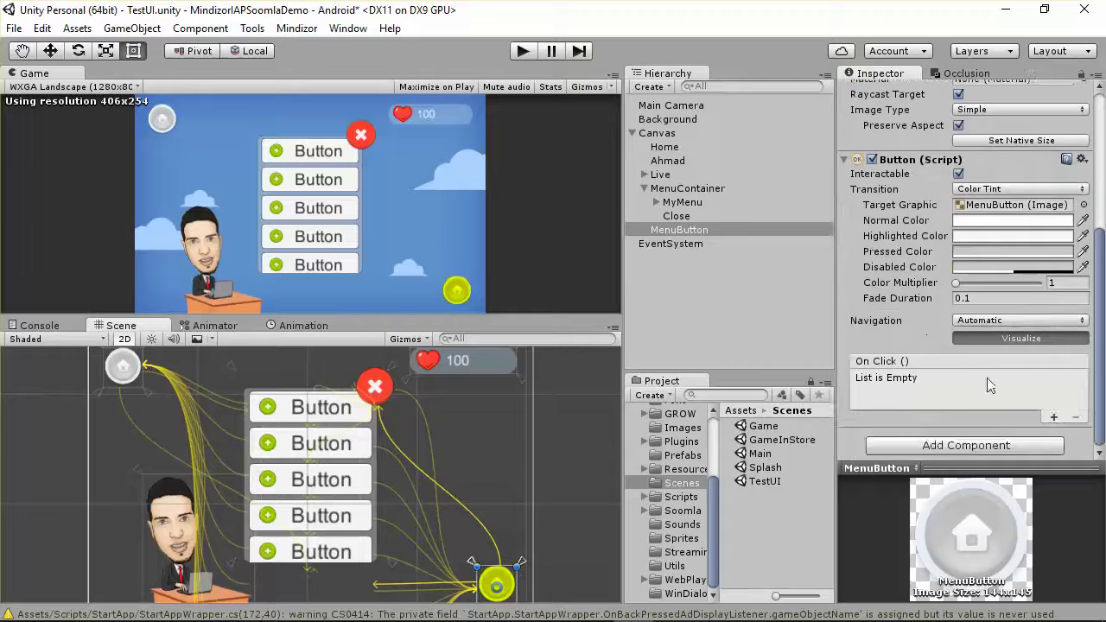
{"action": "left_click", "coordinate": [1055, 418]}
{"action": "left_click", "coordinate": [917, 396]}
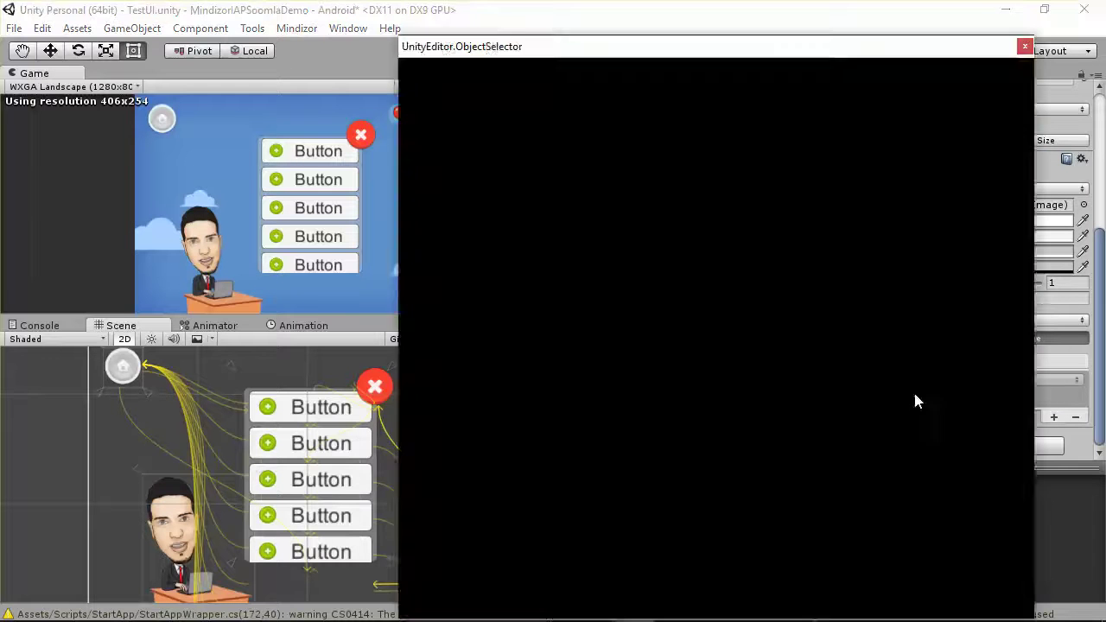
{"action": "type", "text": "menu"}
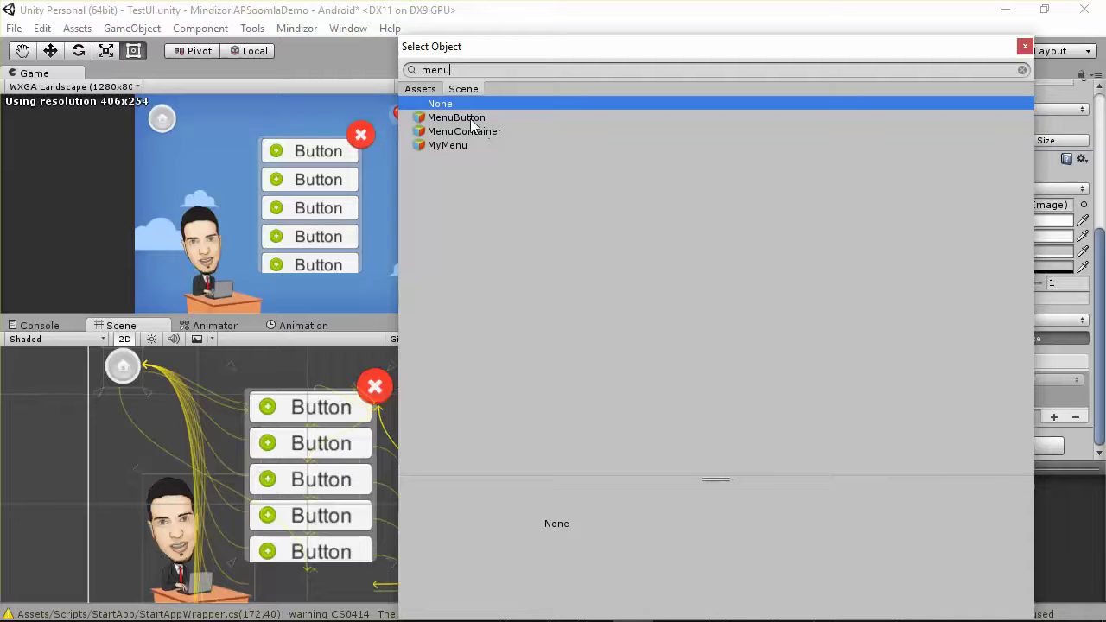
{"action": "double_click", "coordinate": [458, 133]}
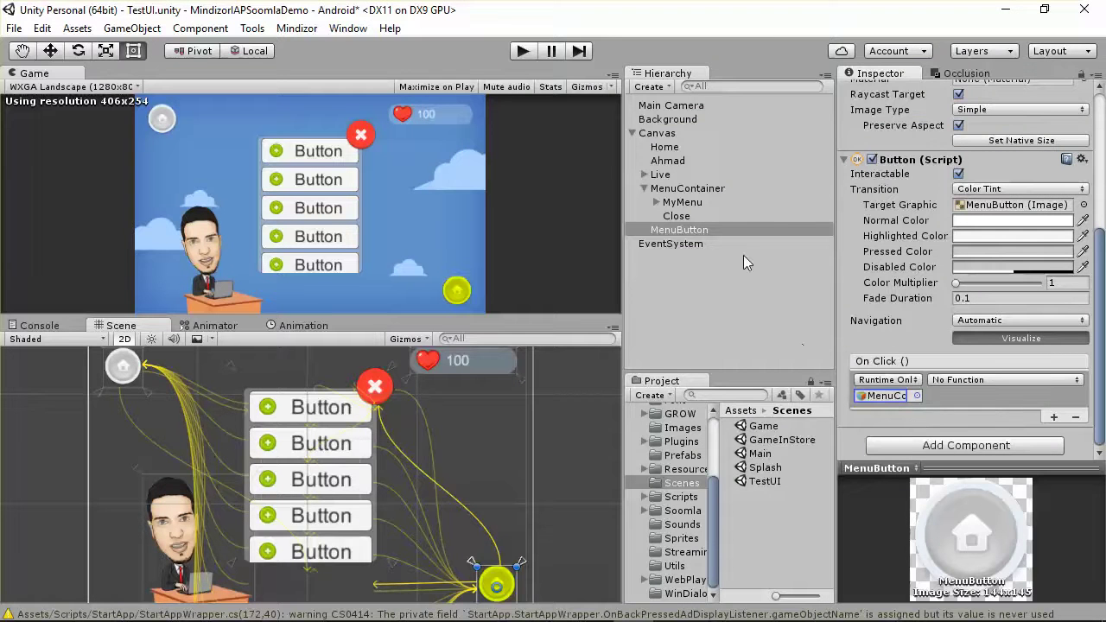
Add an On Click event to the Close button with MenuContainer as its target object.
{"action": "left_click", "coordinate": [679, 216]}
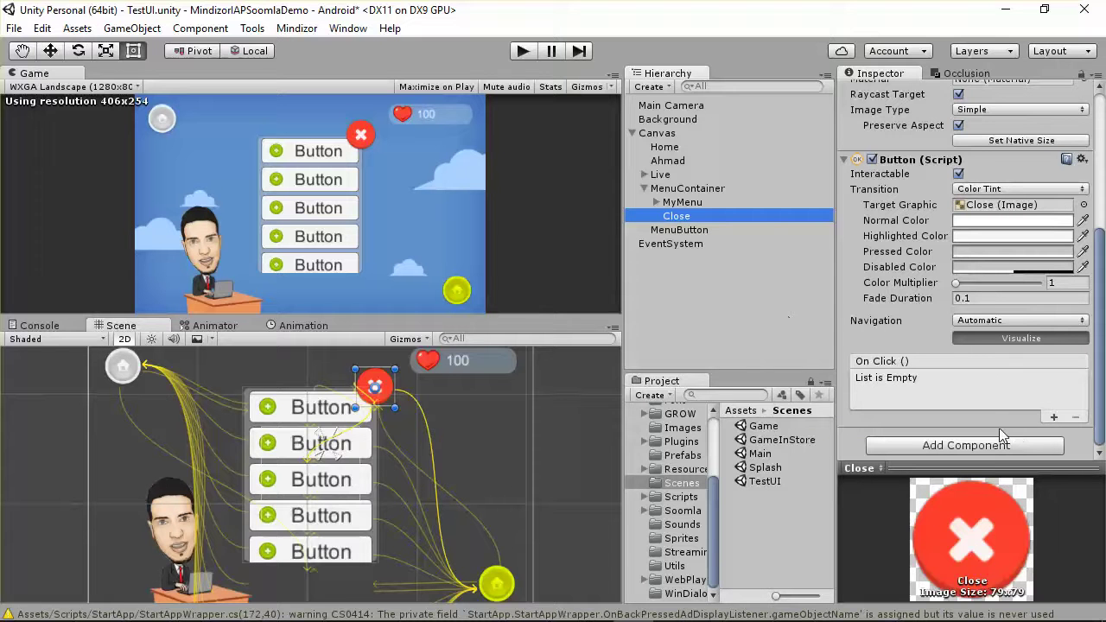
{"action": "left_click", "coordinate": [1053, 417]}
{"action": "left_click", "coordinate": [917, 396]}
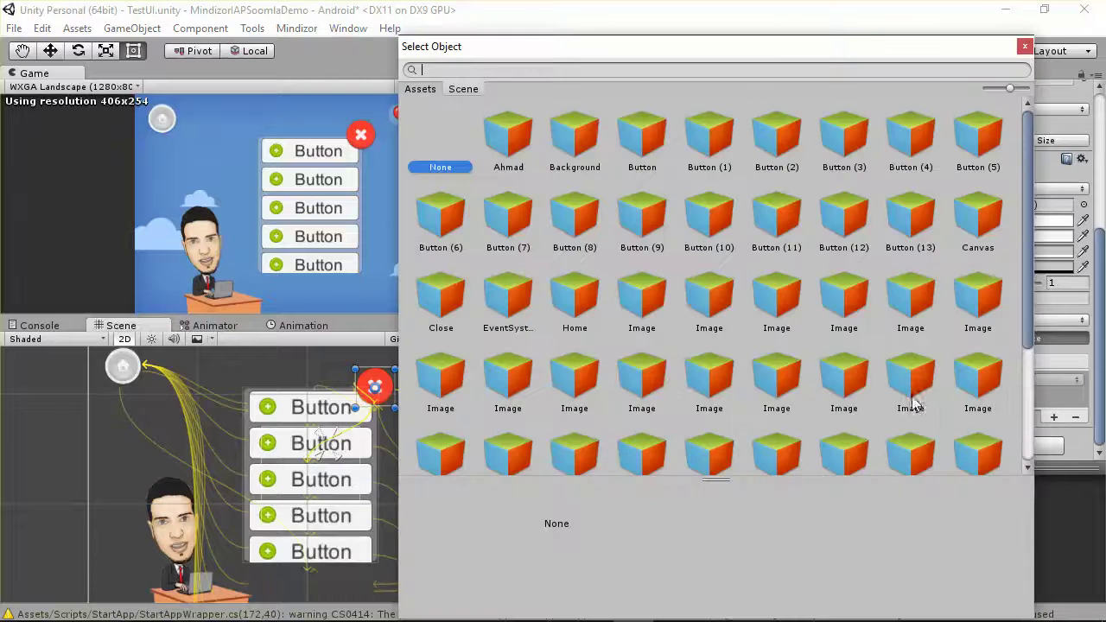
{"action": "type", "text": "menu"}
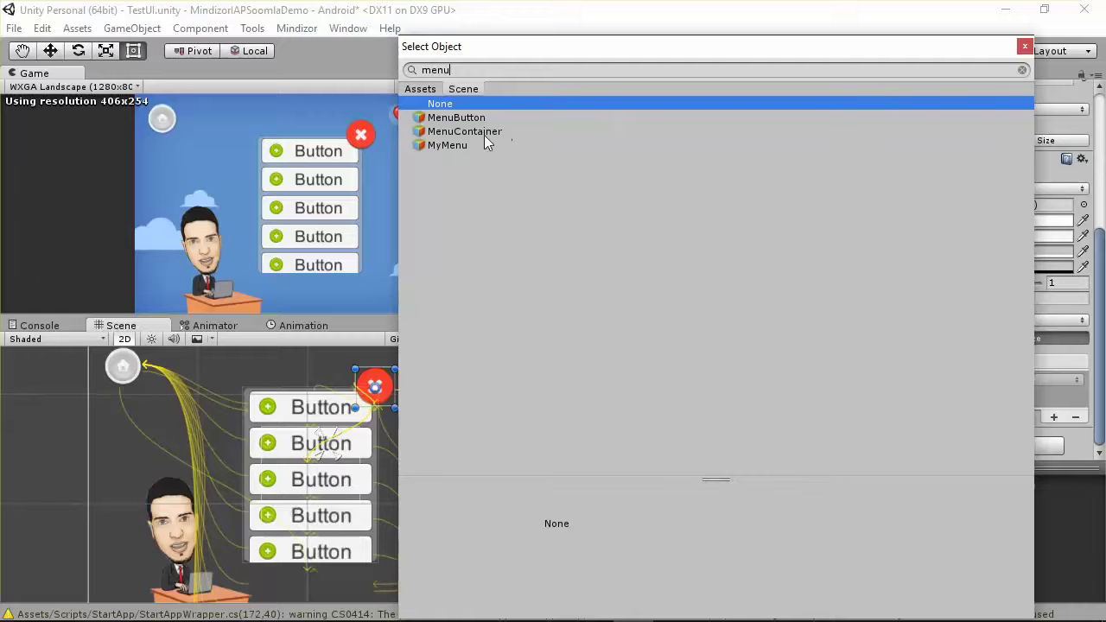
{"action": "double_click", "coordinate": [504, 132]}
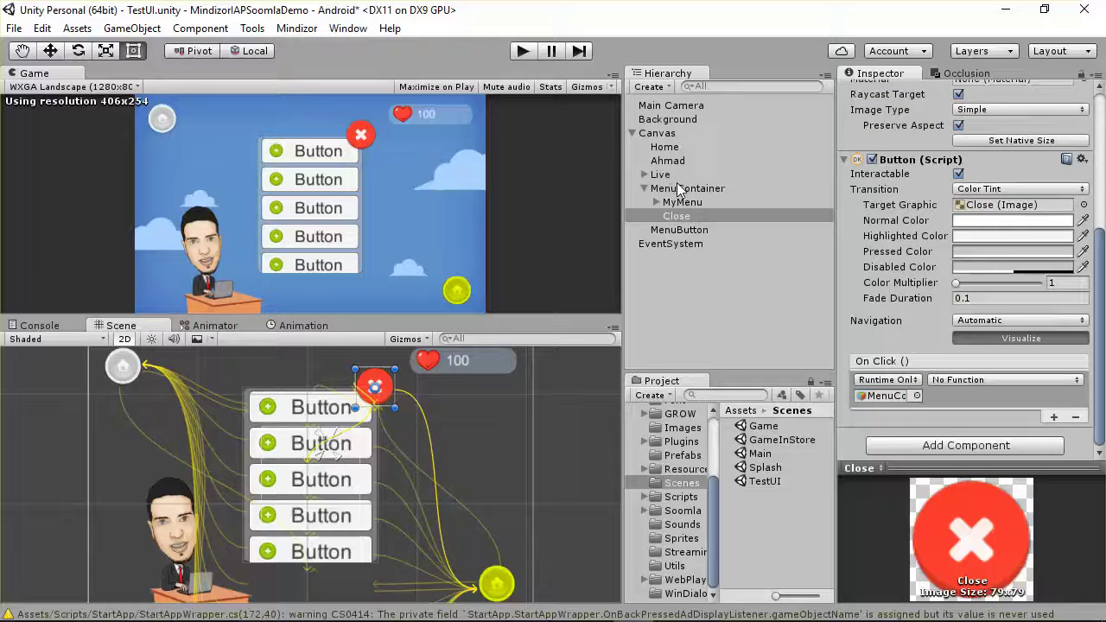
Set the Close button's On Click function to MenuController's HideDialog ().
{"action": "left_click", "coordinate": [679, 189]}
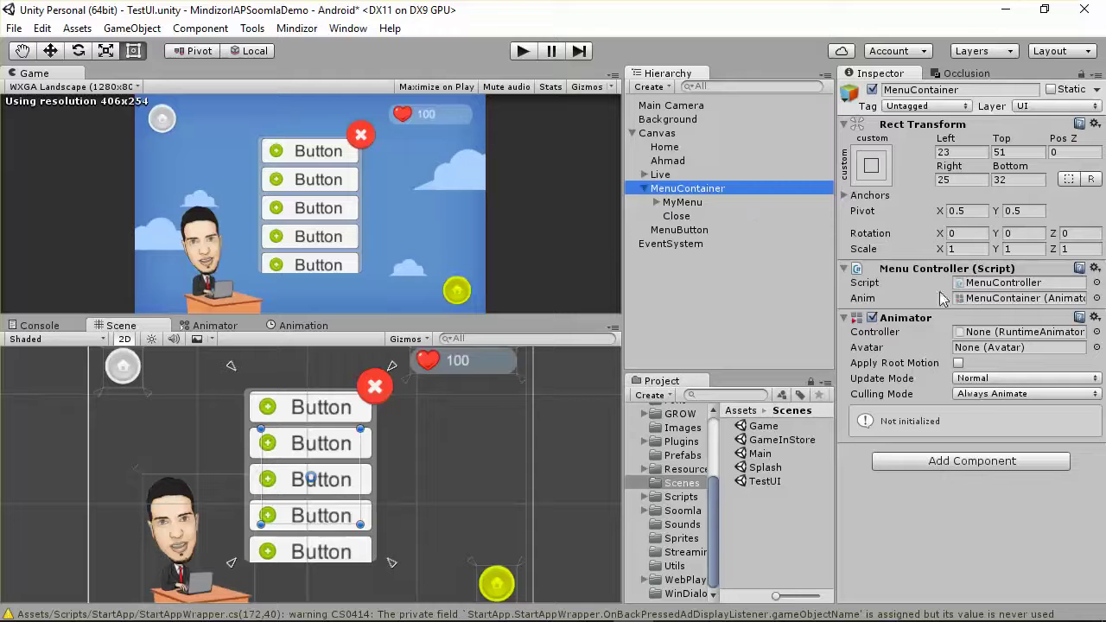
{"action": "left_click", "coordinate": [678, 217]}
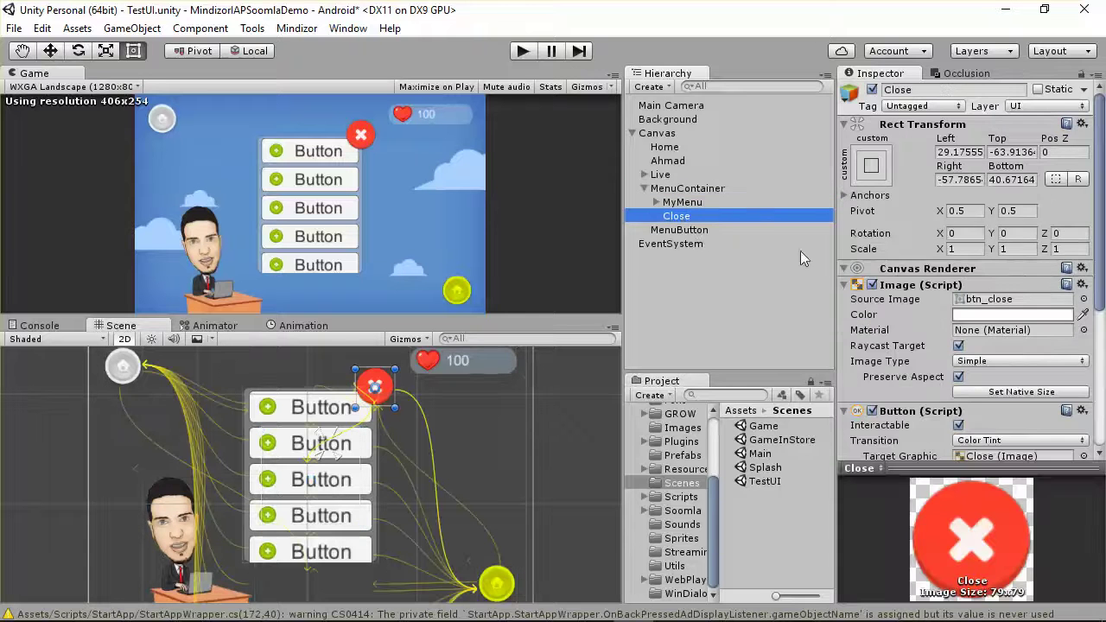
{"action": "scroll", "coordinate": [1056, 380], "scroll_direction": "down", "scroll_amount": 6}
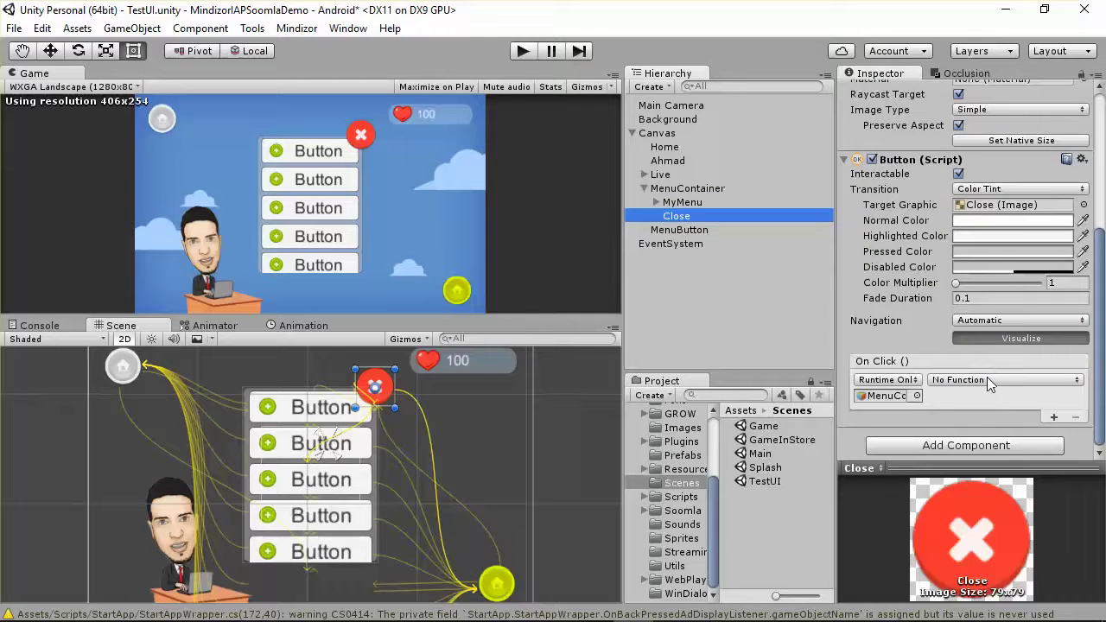
{"action": "left_click", "coordinate": [990, 380]}
{"action": "mouse_move", "coordinate": [1003, 465]}
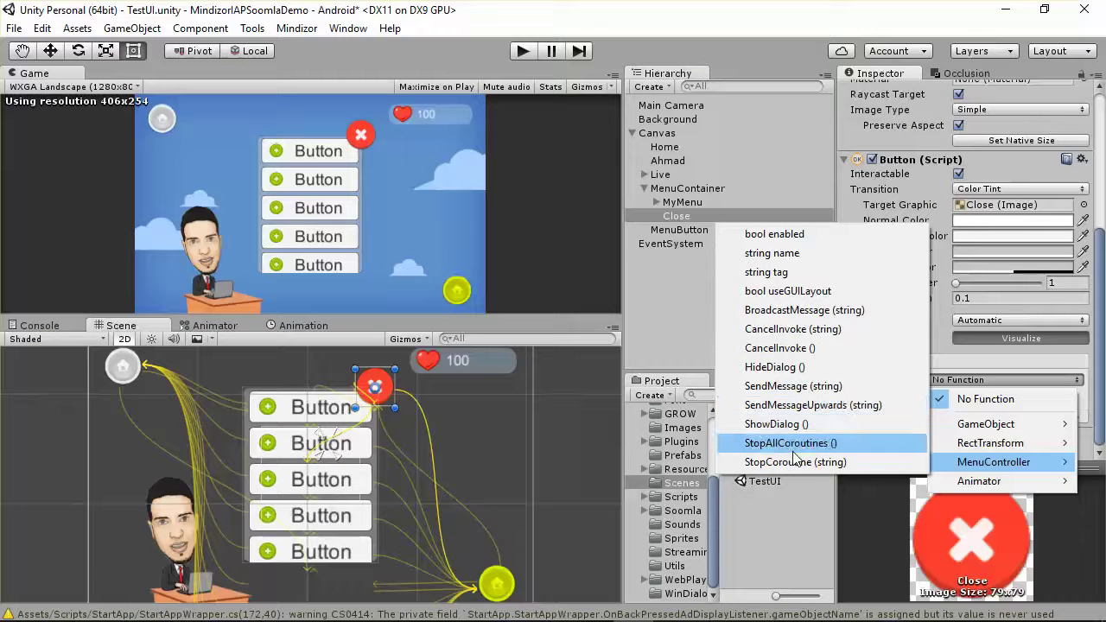
{"action": "left_click", "coordinate": [775, 367]}
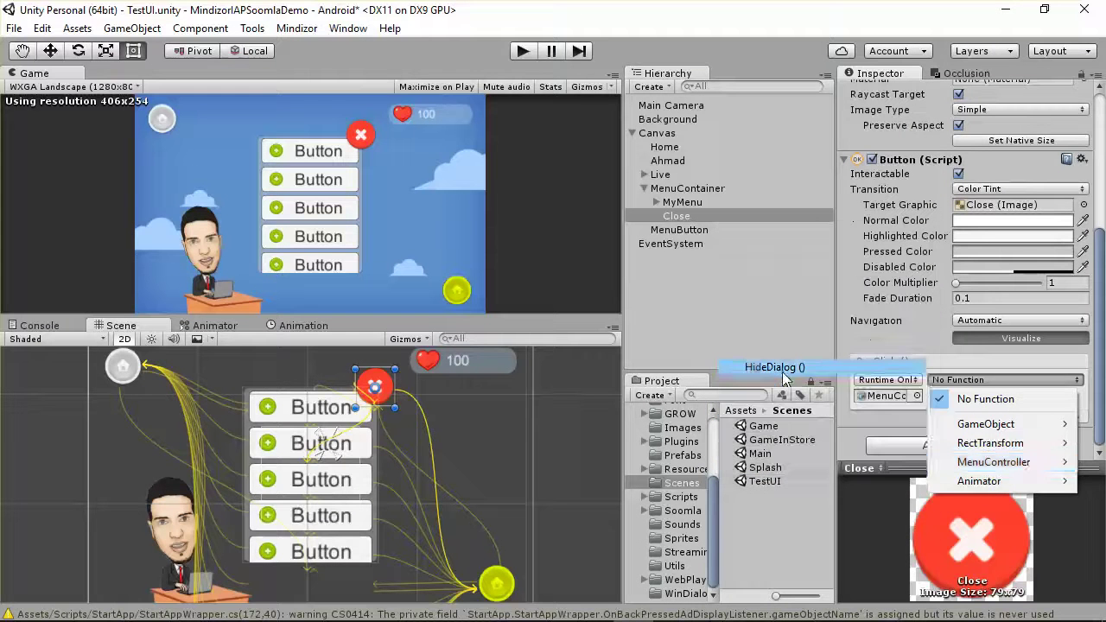
Set MenuButton's On Click function to MenuController's ShowDialog () and save the scene.
{"action": "left_click", "coordinate": [687, 231]}
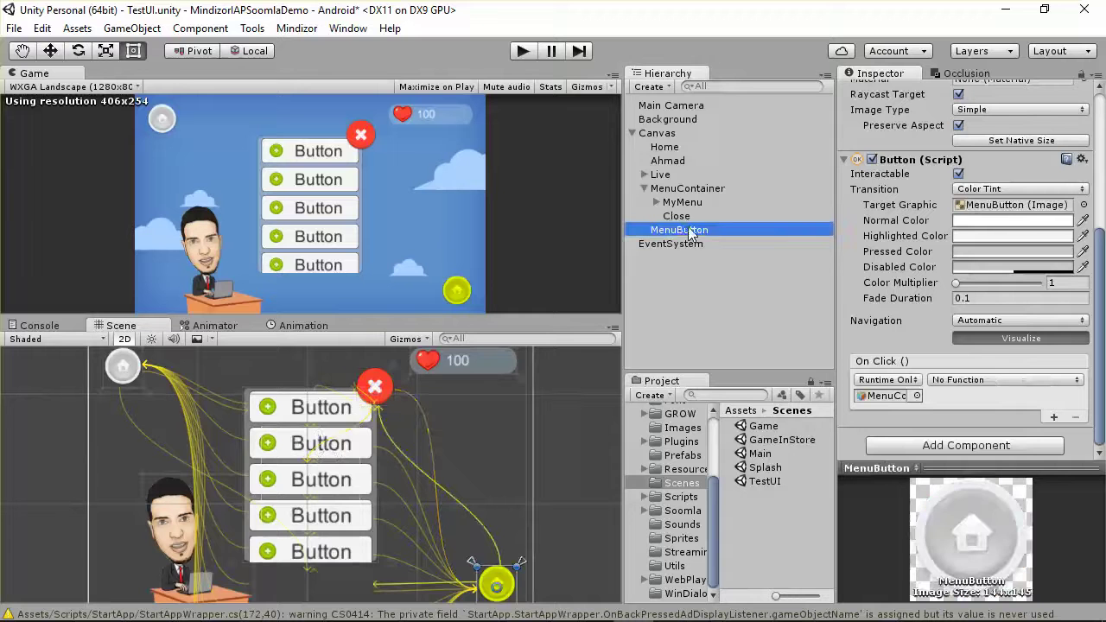
{"action": "left_click", "coordinate": [1025, 380]}
{"action": "mouse_move", "coordinate": [1002, 462]}
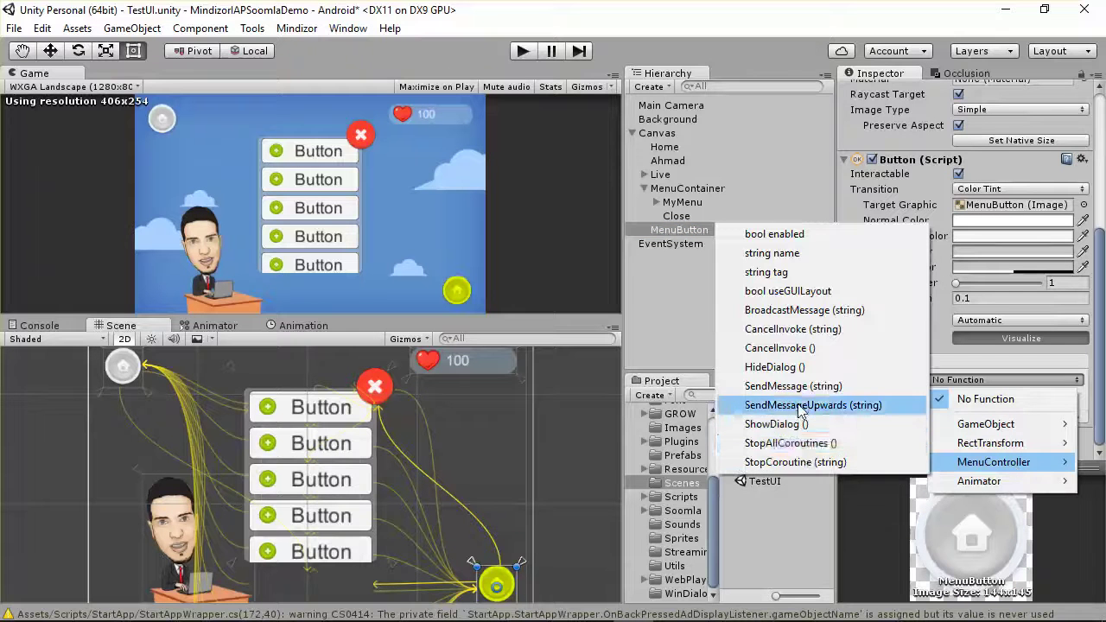
{"action": "left_click", "coordinate": [776, 423]}
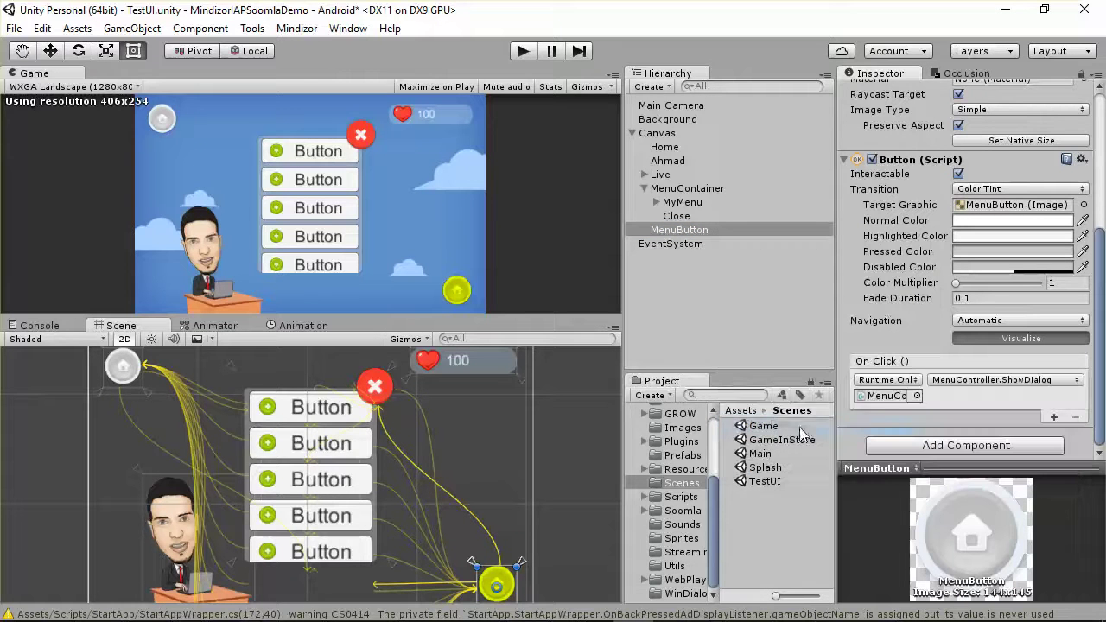
{"action": "left_click", "coordinate": [14, 28]}
{"action": "left_click", "coordinate": [99, 87]}
Run the scene in play mode and clear the Console log to prepare for testing the buttons.
{"action": "left_click", "coordinate": [523, 50]}
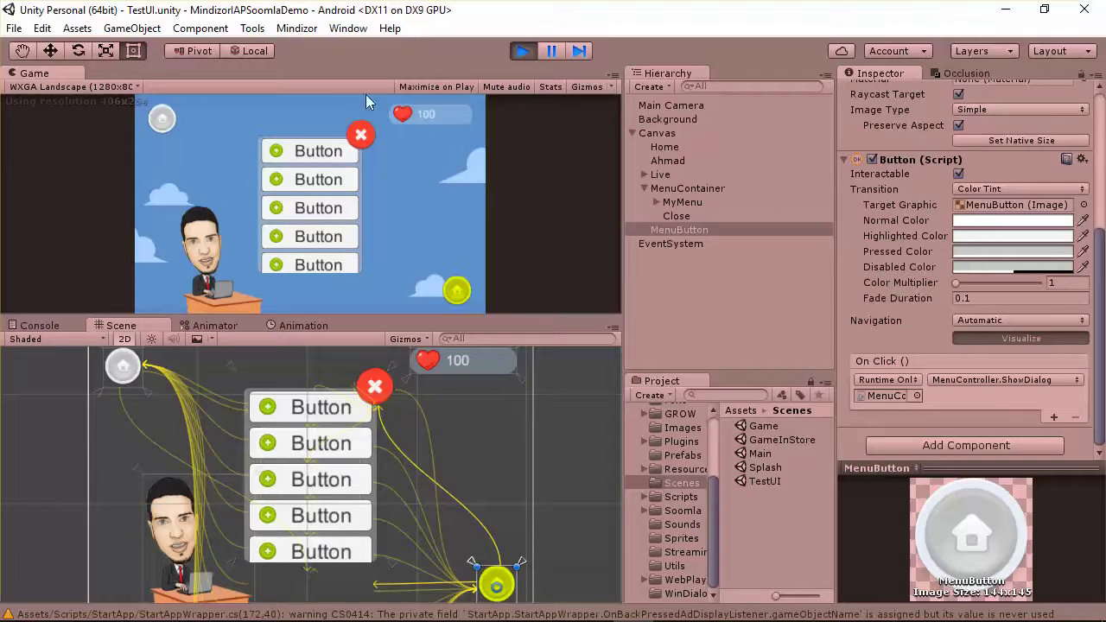
{"action": "left_click", "coordinate": [39, 325]}
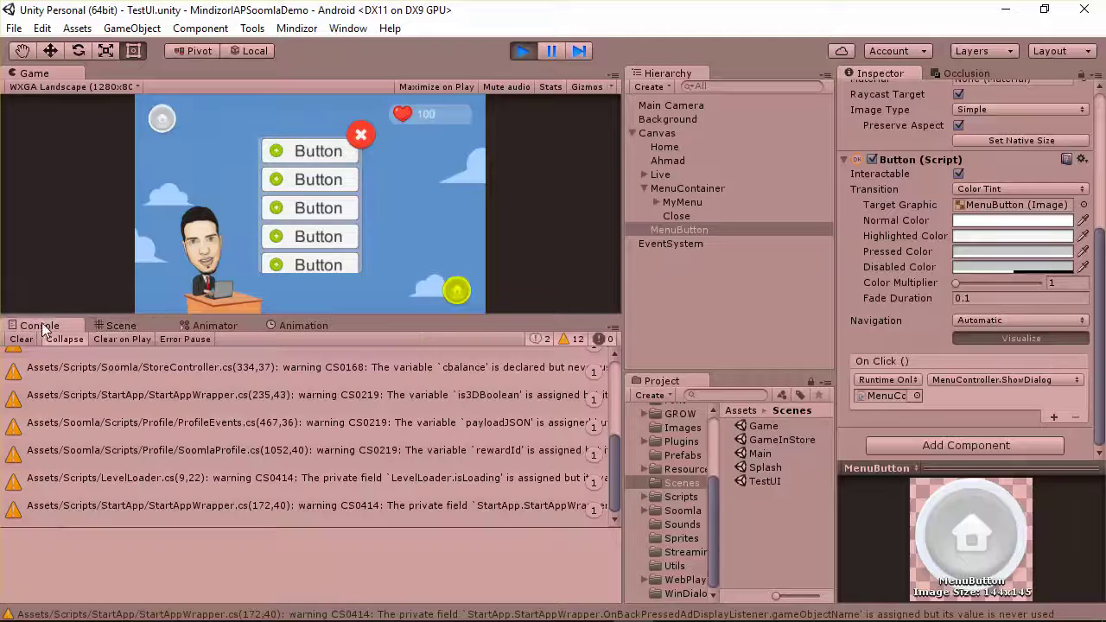
{"action": "left_click", "coordinate": [26, 339]}
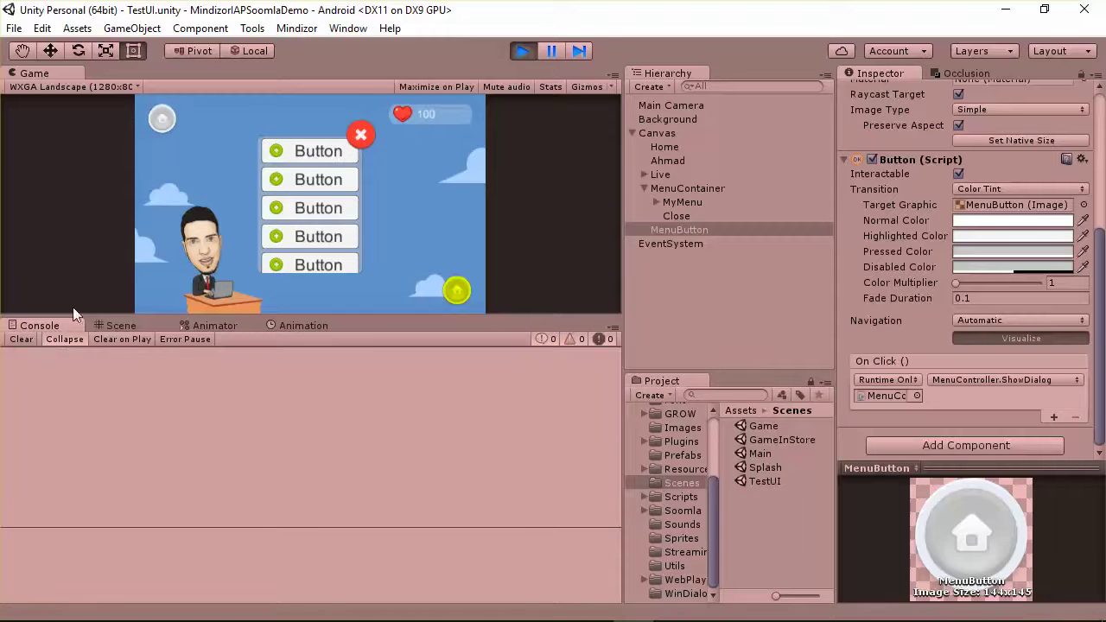
{"action": "left_click", "coordinate": [350, 30]}
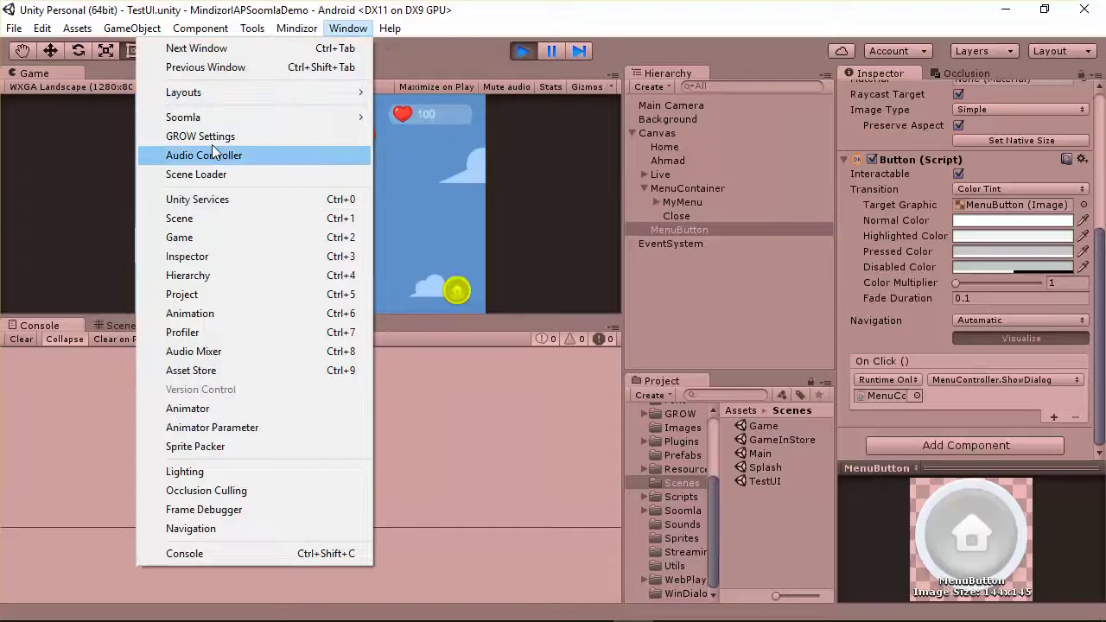
{"action": "left_click", "coordinate": [185, 554]}
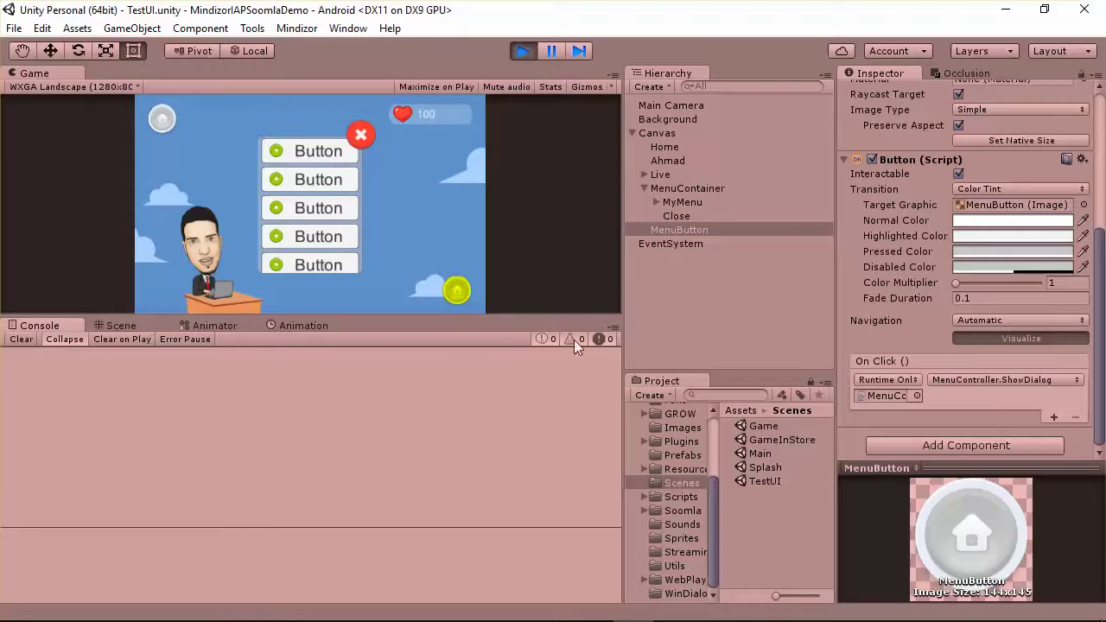
Test the Close button in the running game and check its Console messages both collapsed and uncollapsed.
{"action": "left_click", "coordinate": [359, 136]}
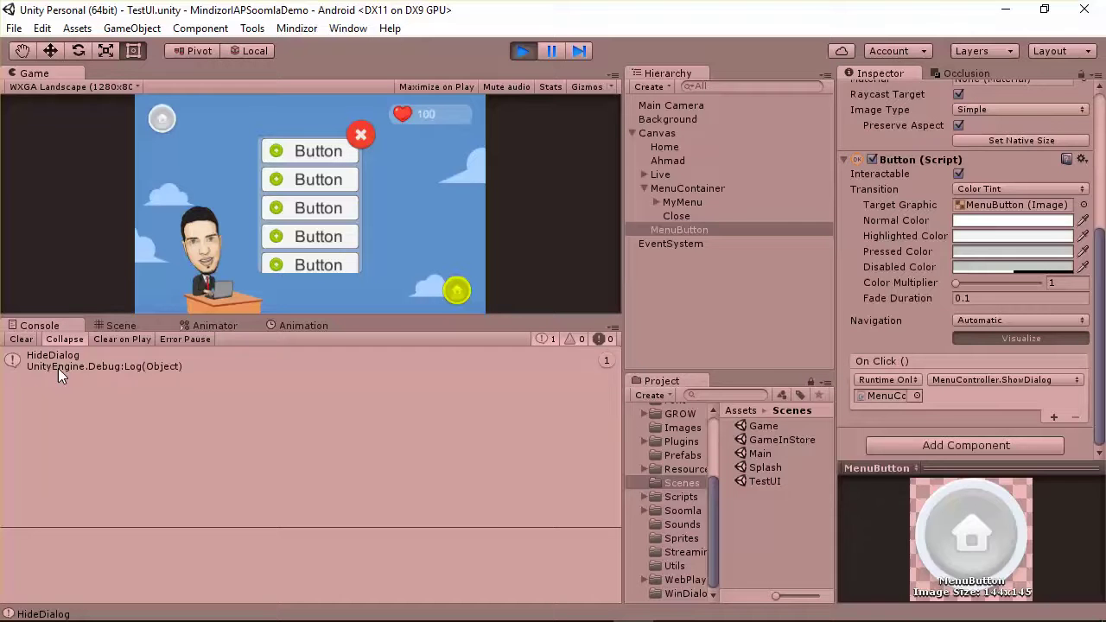
{"action": "left_click", "coordinate": [87, 367]}
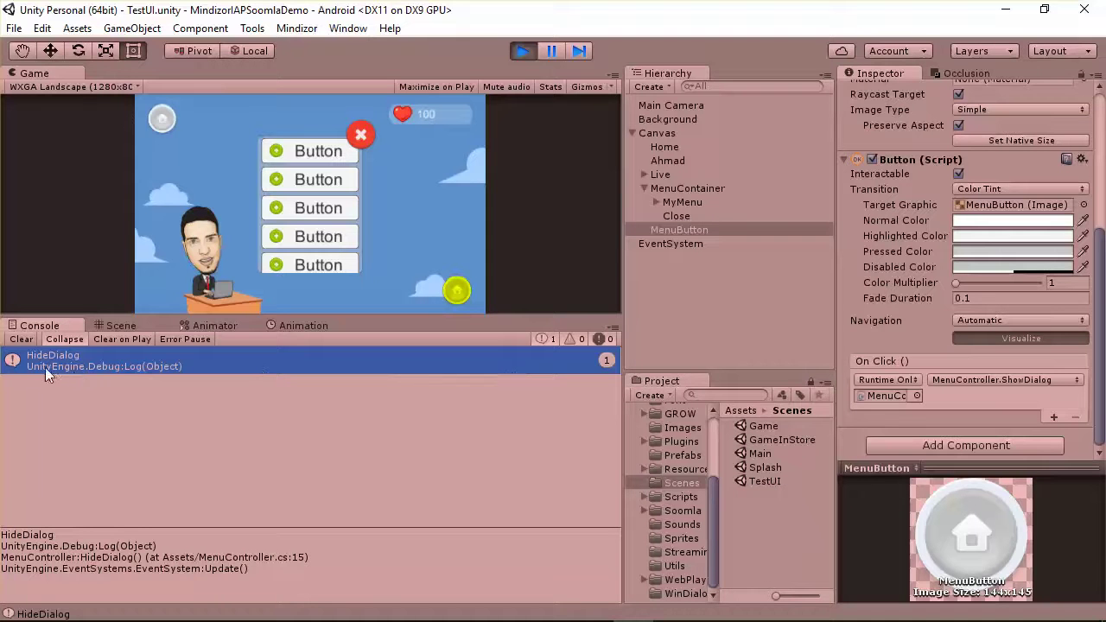
{"action": "left_click", "coordinate": [64, 340]}
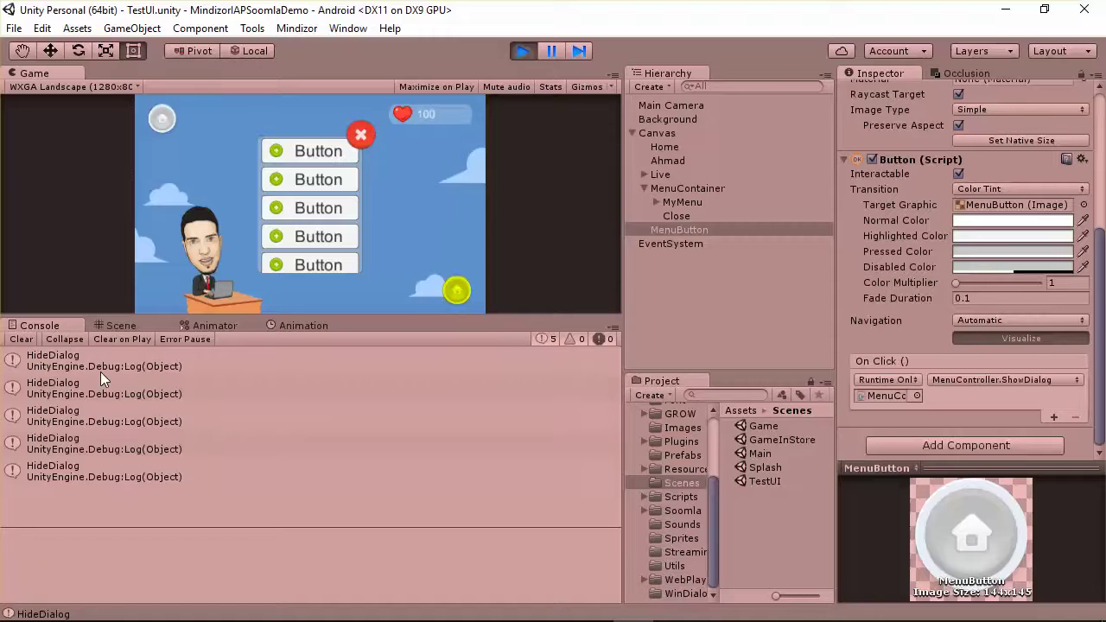
{"action": "left_click", "coordinate": [83, 341]}
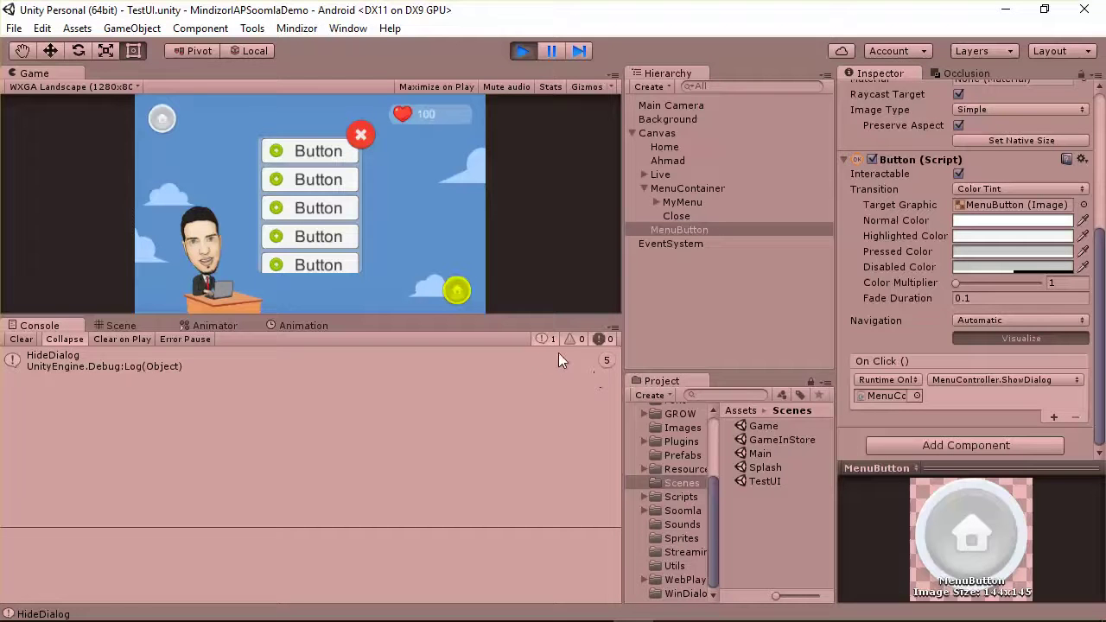
Test the Close button again and the yellow MenuButton against the Console log, and stop play mode.
{"action": "left_click", "coordinate": [360, 134]}
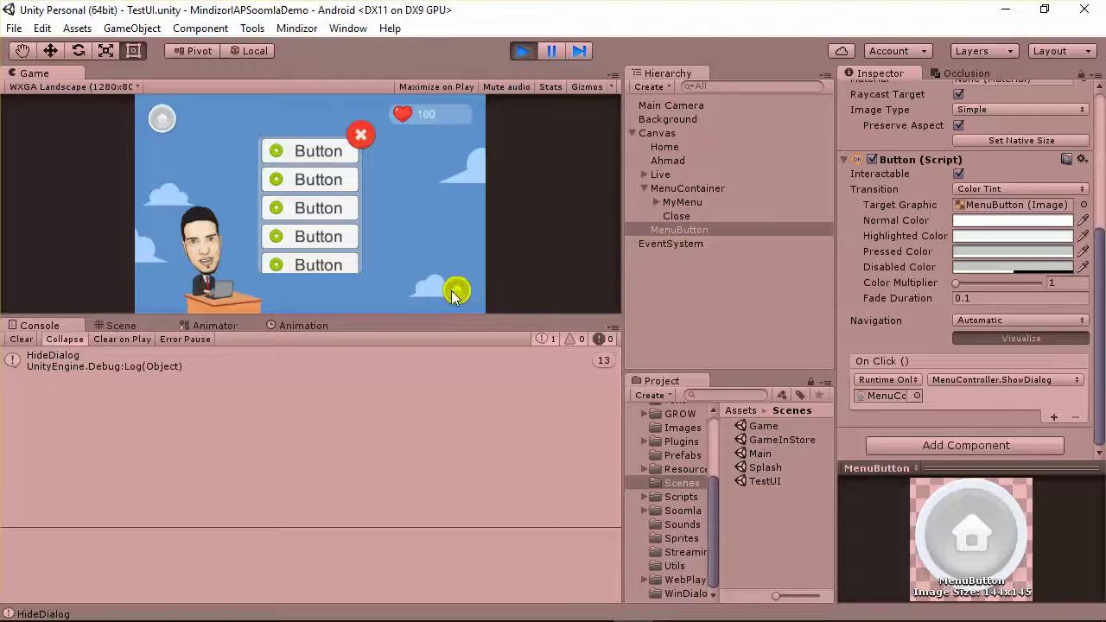
{"action": "left_click", "coordinate": [453, 294]}
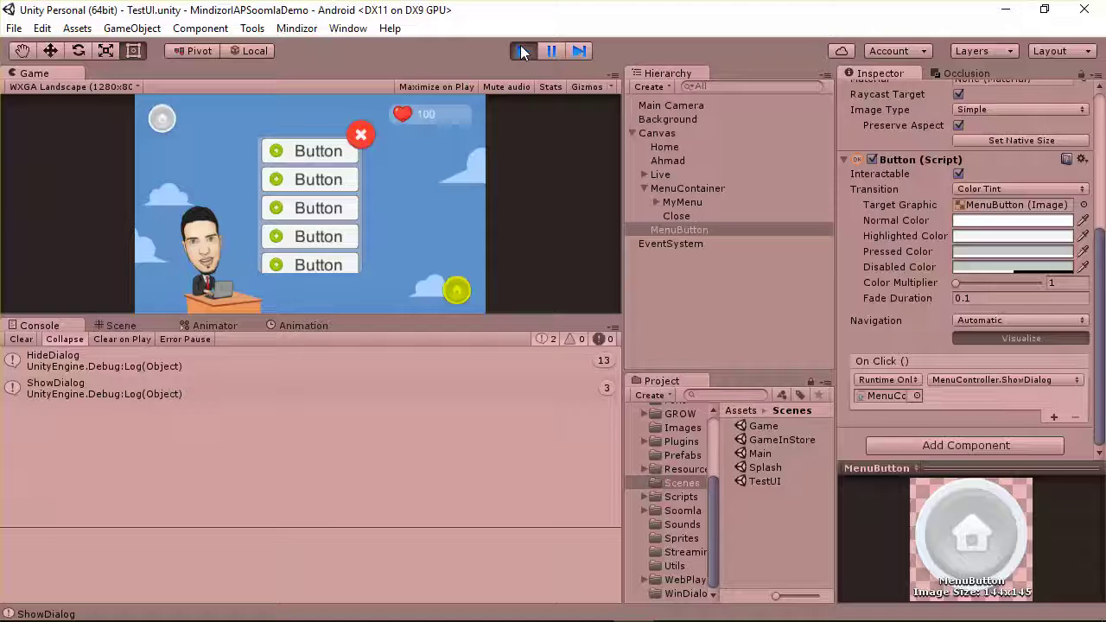
{"action": "left_click", "coordinate": [523, 52]}
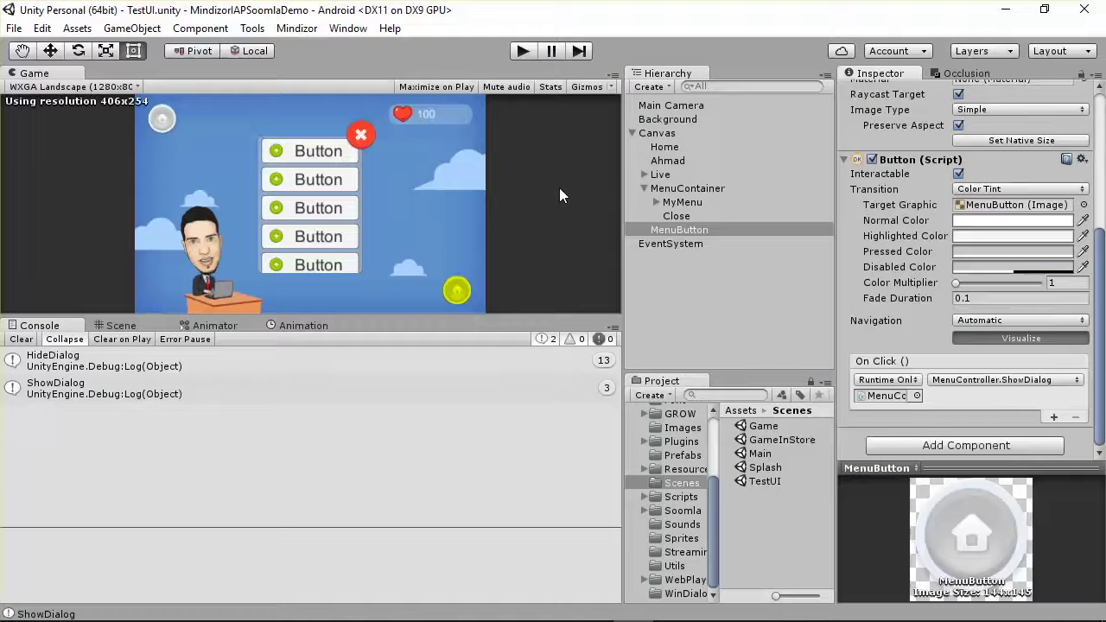